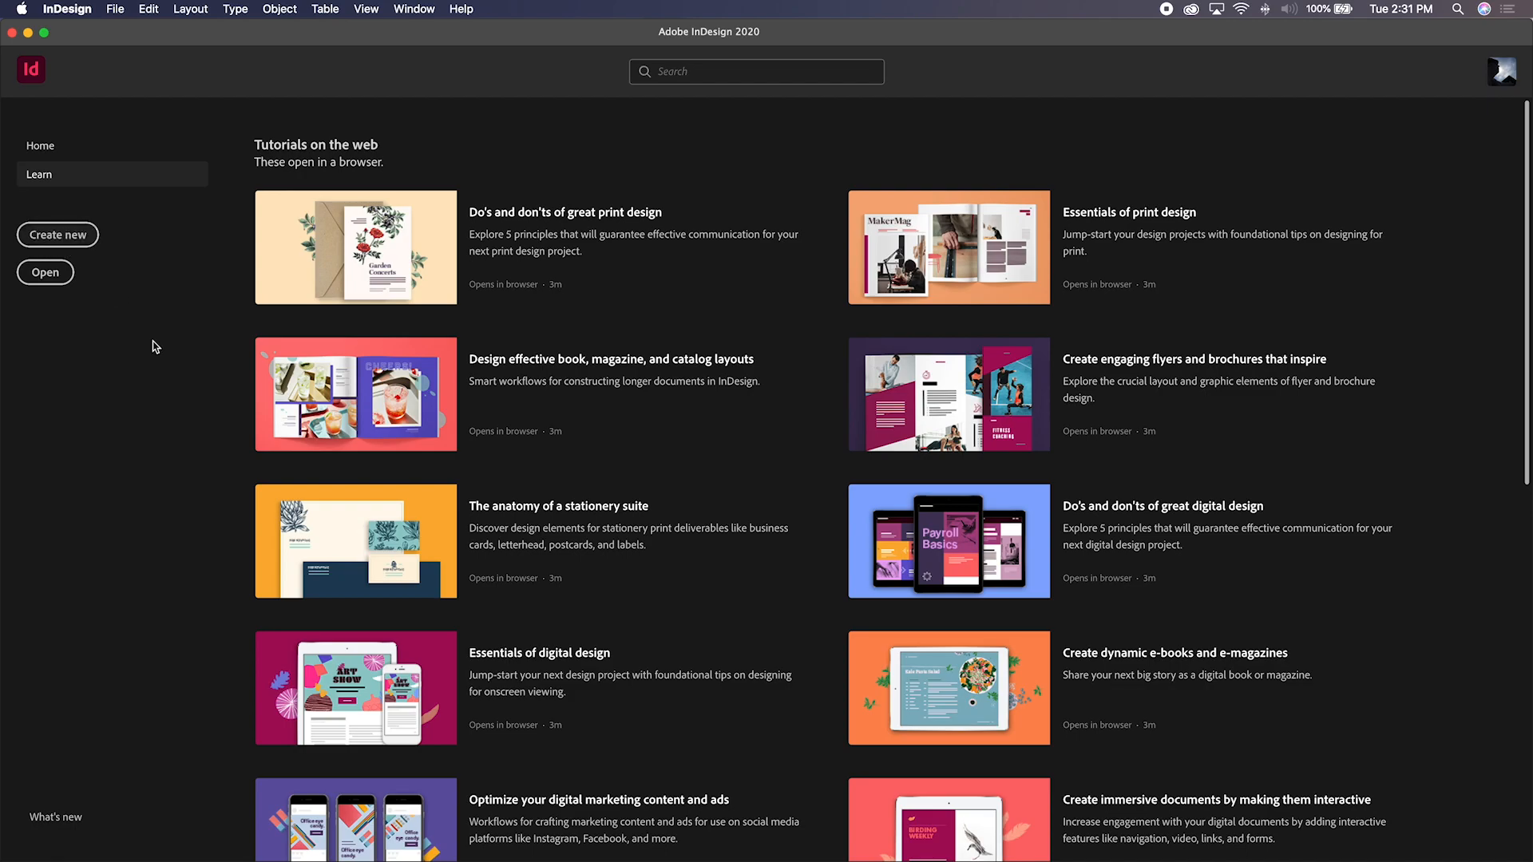
# Create a new 51p0 by 66p0 document with one page, one column, 3p0 margins and a 0p9 bleed
pyautogui.moveTo(303, 247); pyautogui.dragTo(458, 153)
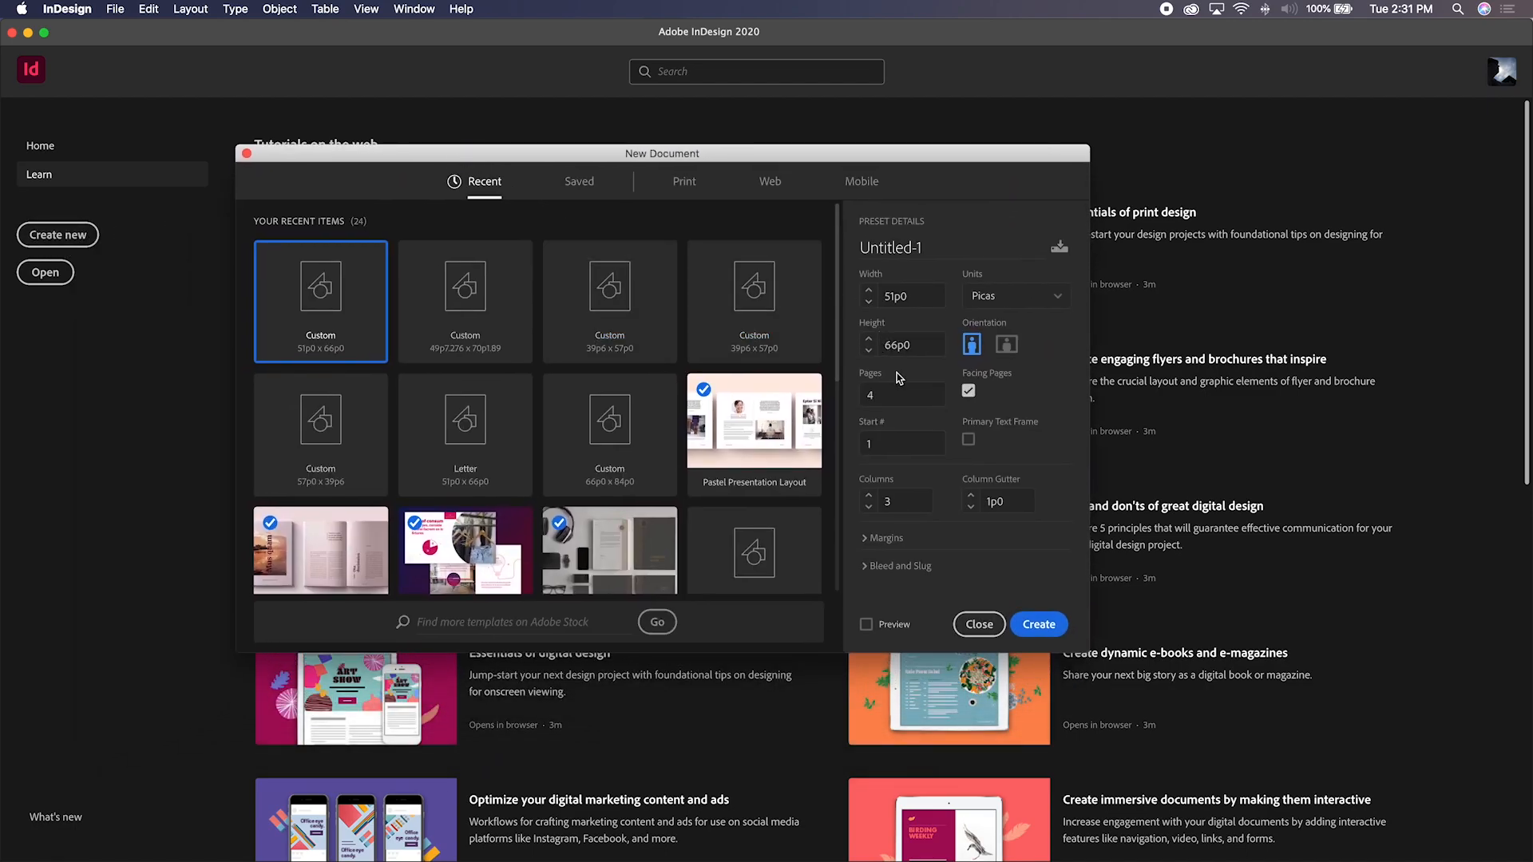
pyautogui.click(896, 390)
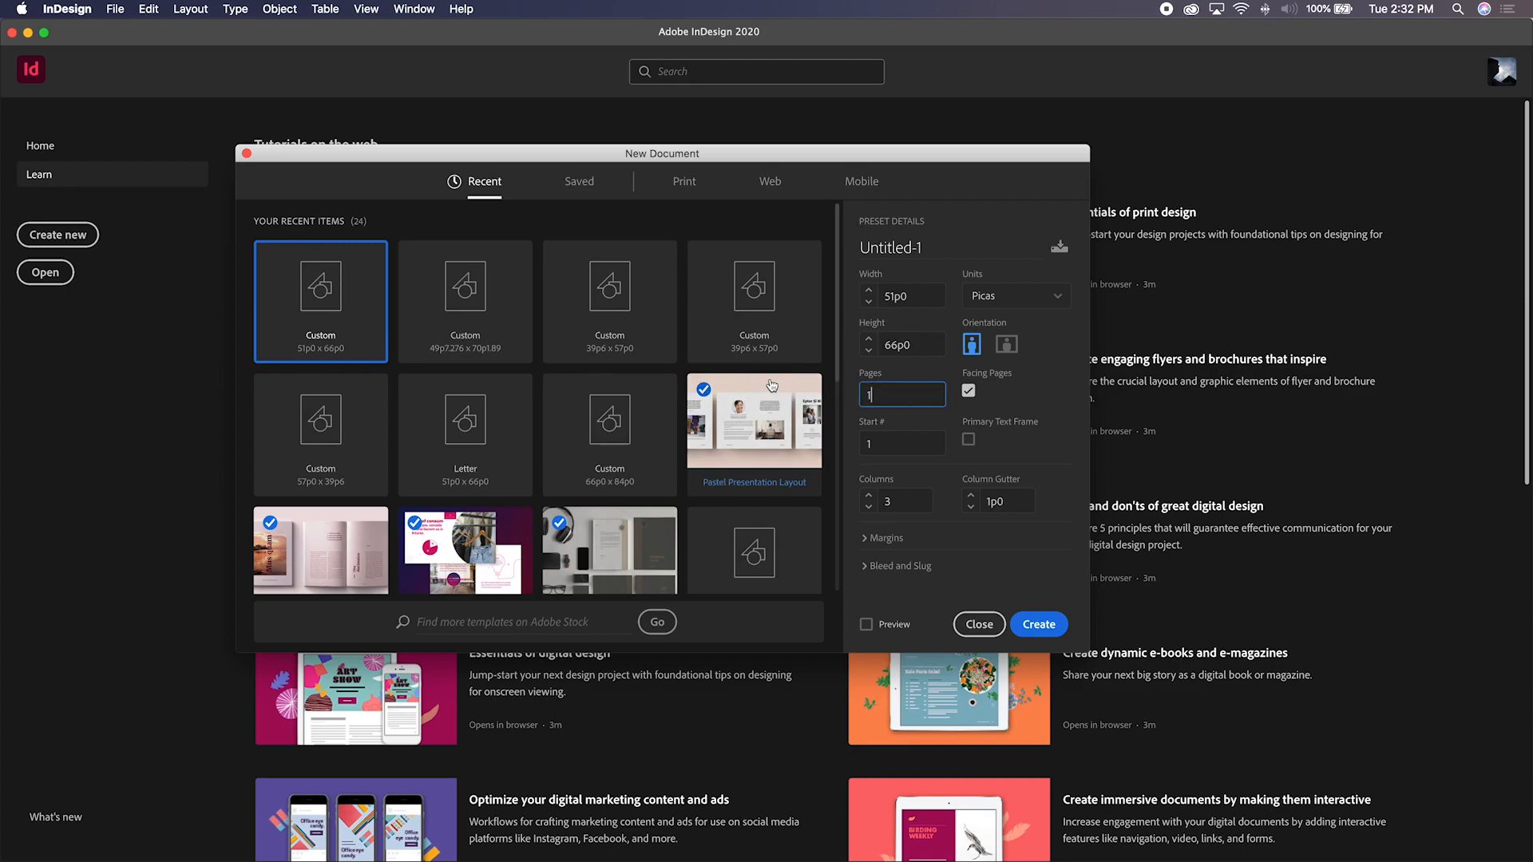
pyautogui.write('1')
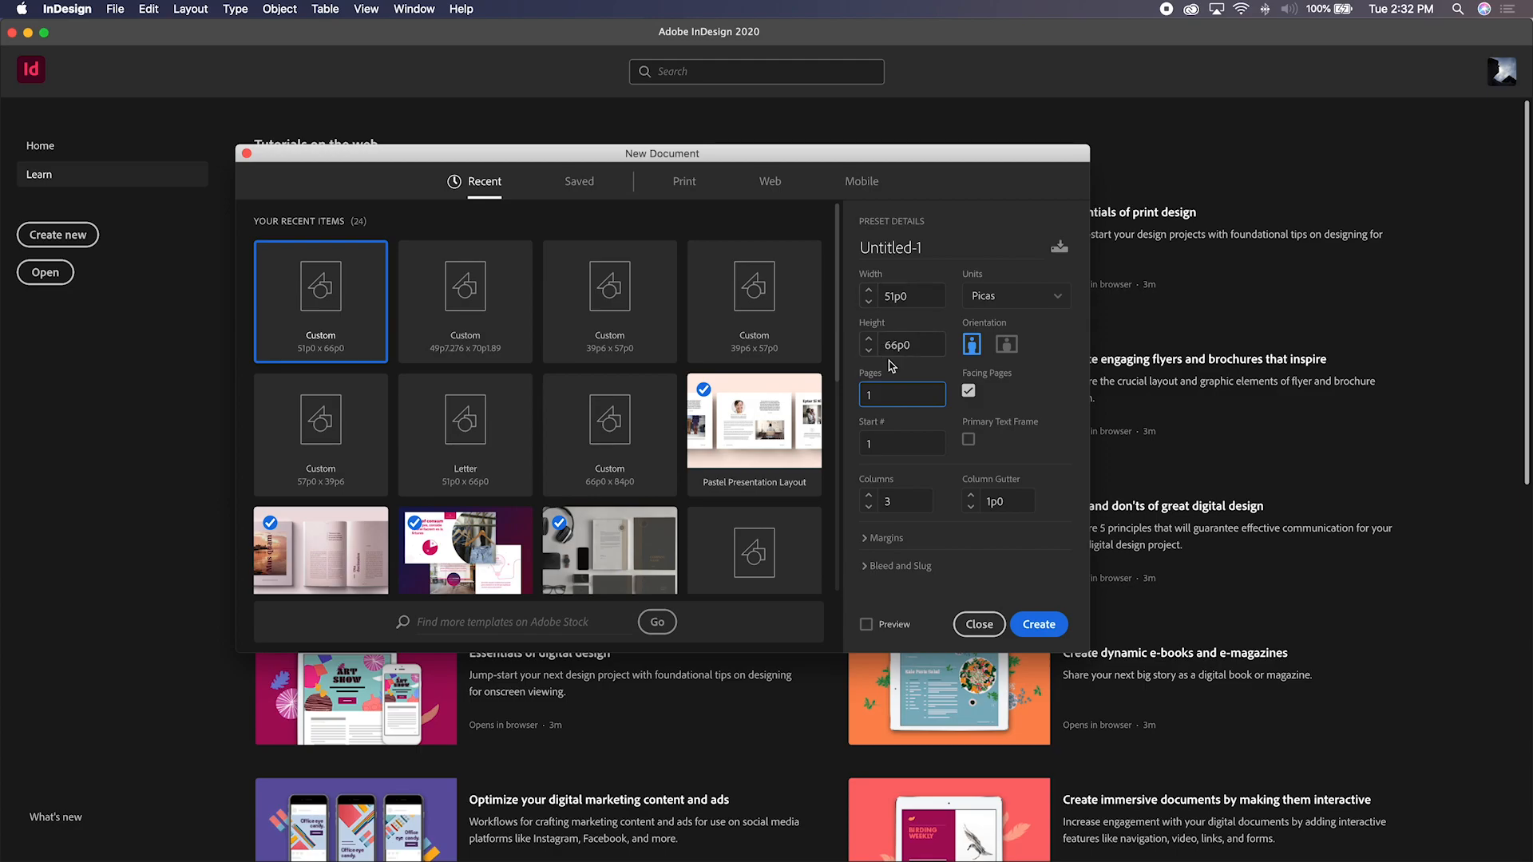
pyautogui.click(869, 509)
pyautogui.click(875, 540)
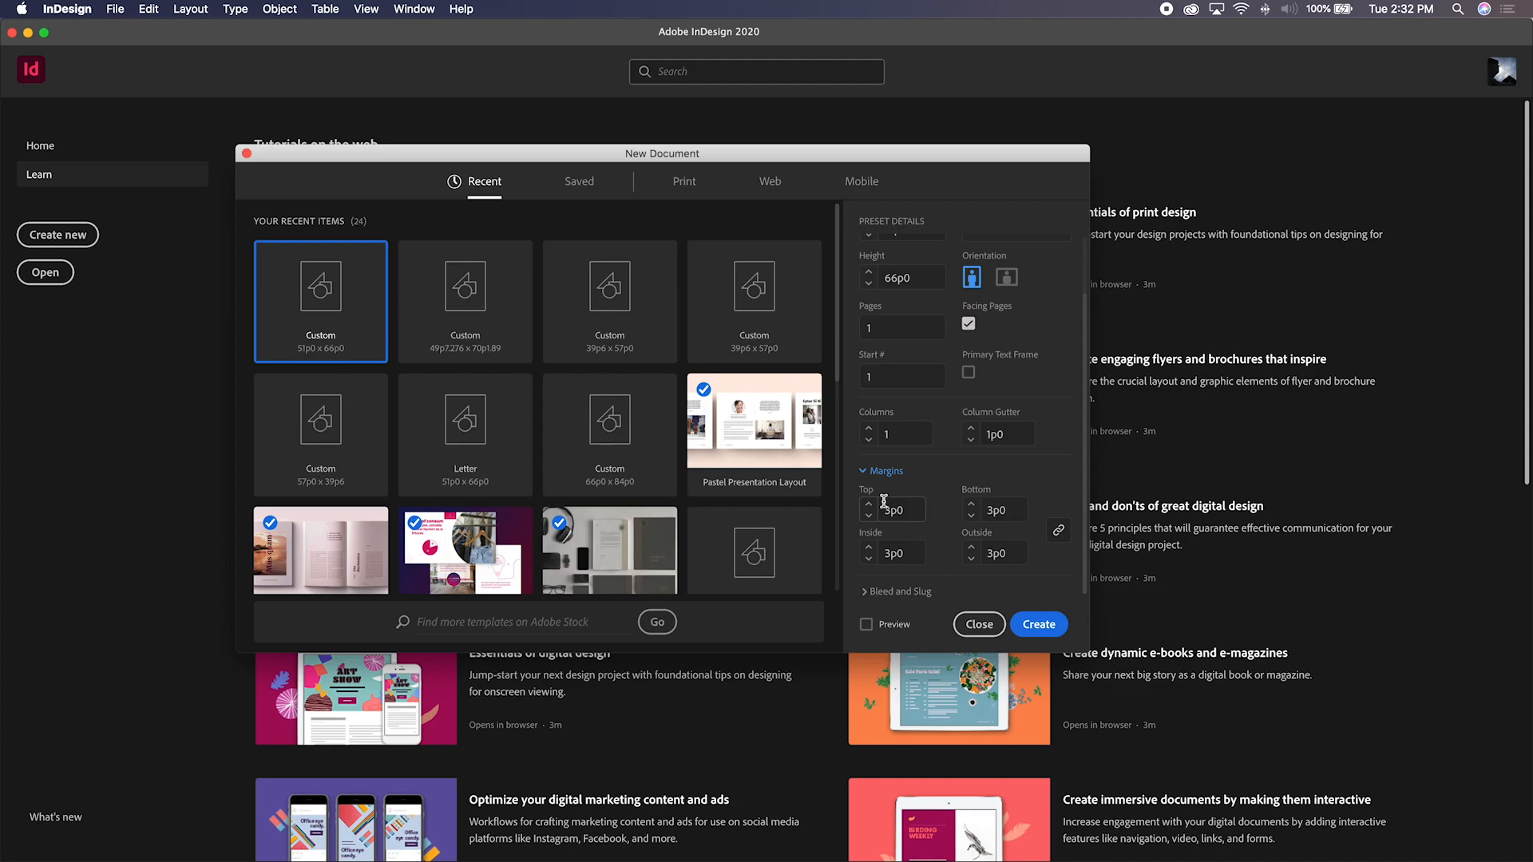
pyautogui.click(868, 595)
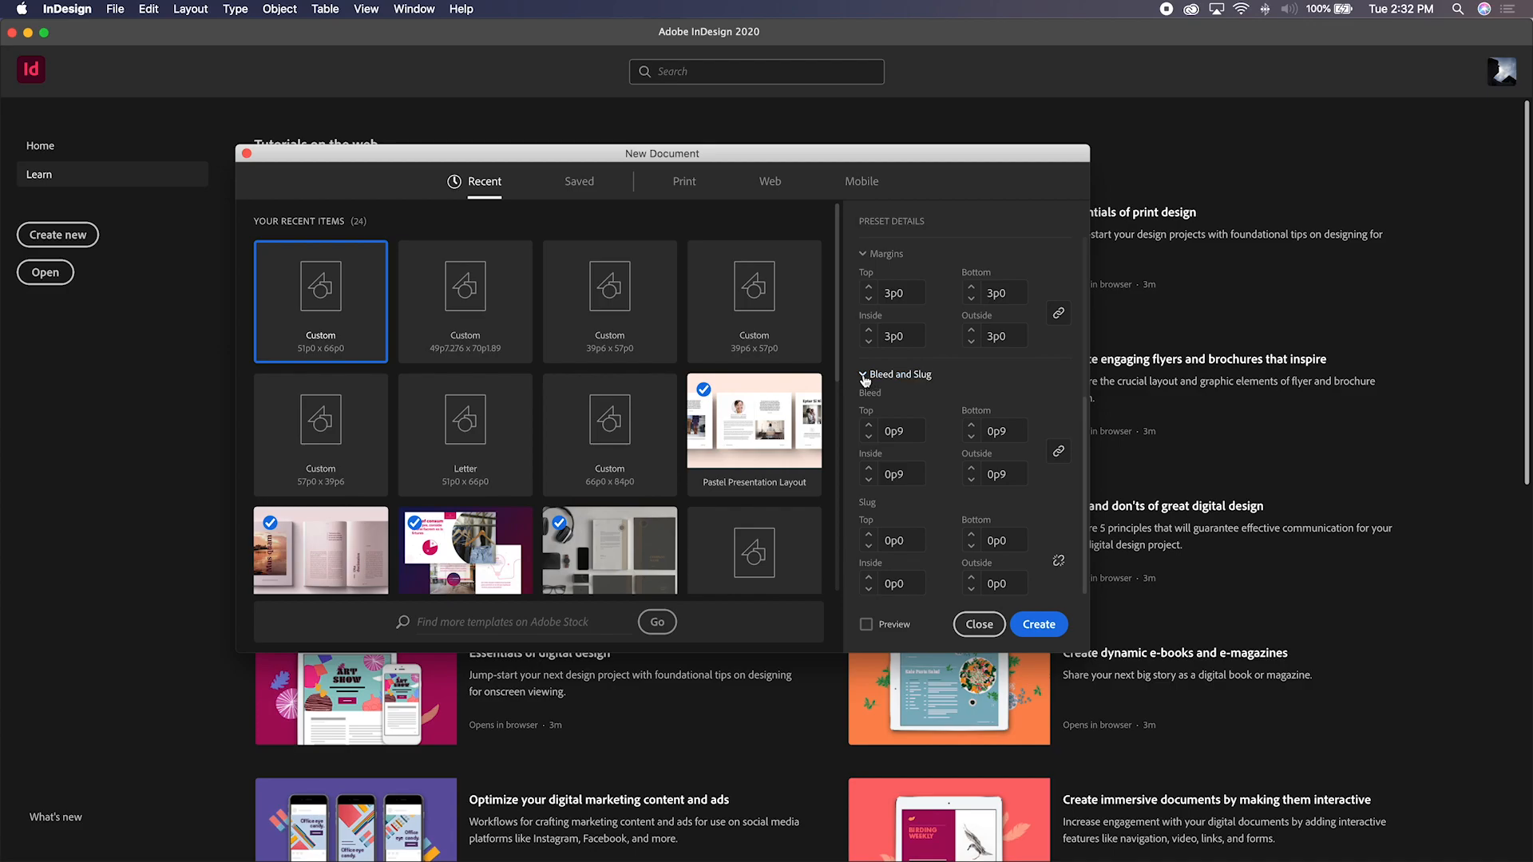
pyautogui.scroll(4, 878, 383)
pyautogui.click(1040, 630)
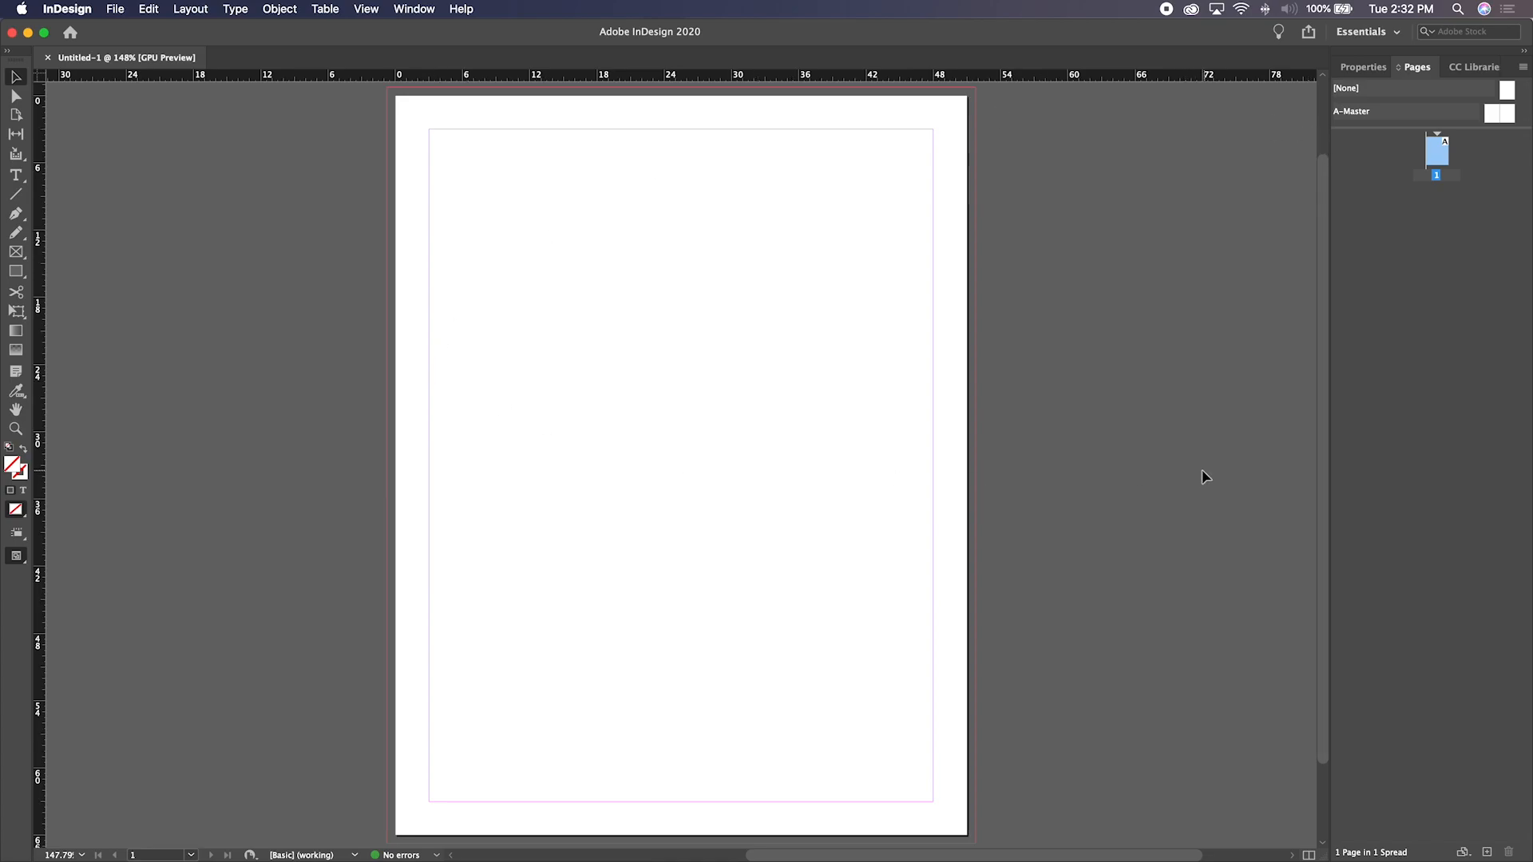
# Draw a text frame on the page and enlarge it to fill the margins at 45p0 by 60p0
pyautogui.click(1357, 68)
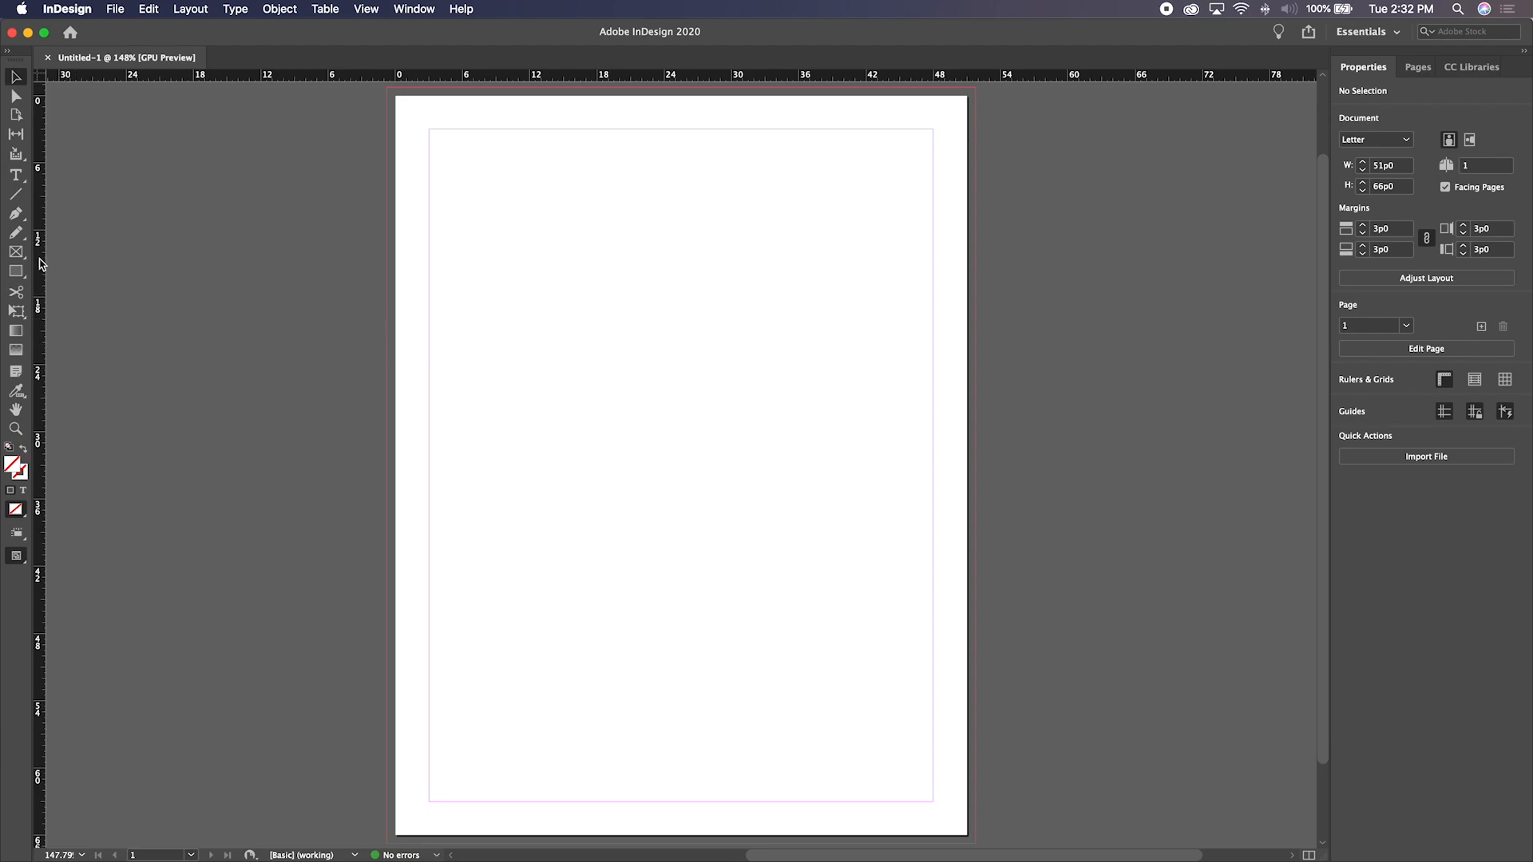
pyautogui.click(16, 175)
pyautogui.moveTo(449, 149); pyautogui.dragTo(903, 517)
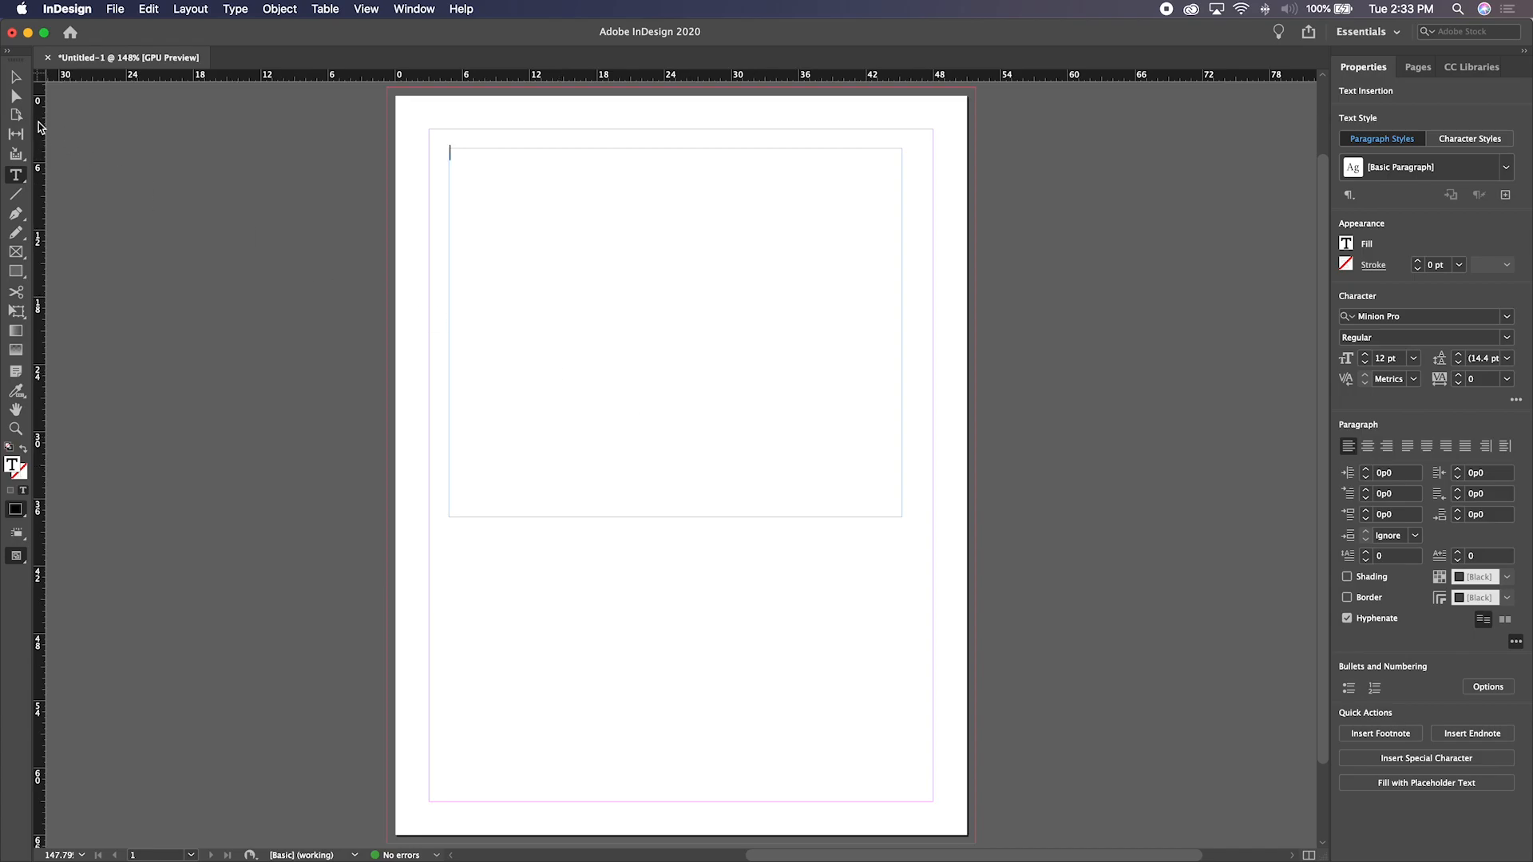
pyautogui.click(14, 76)
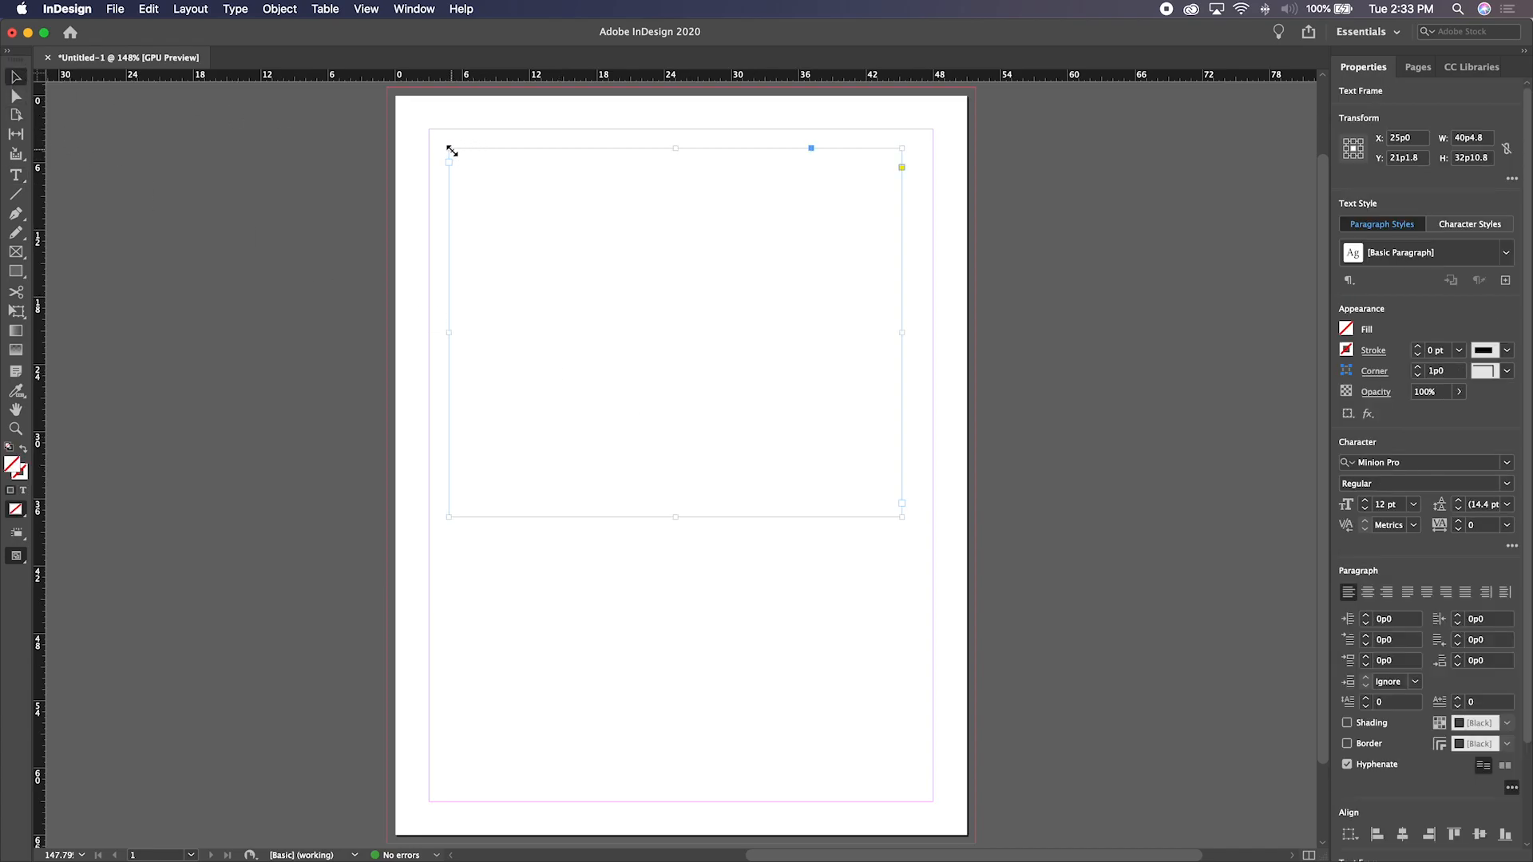
pyautogui.moveTo(448, 147); pyautogui.dragTo(429, 128)
pyautogui.moveTo(903, 517); pyautogui.dragTo(933, 801)
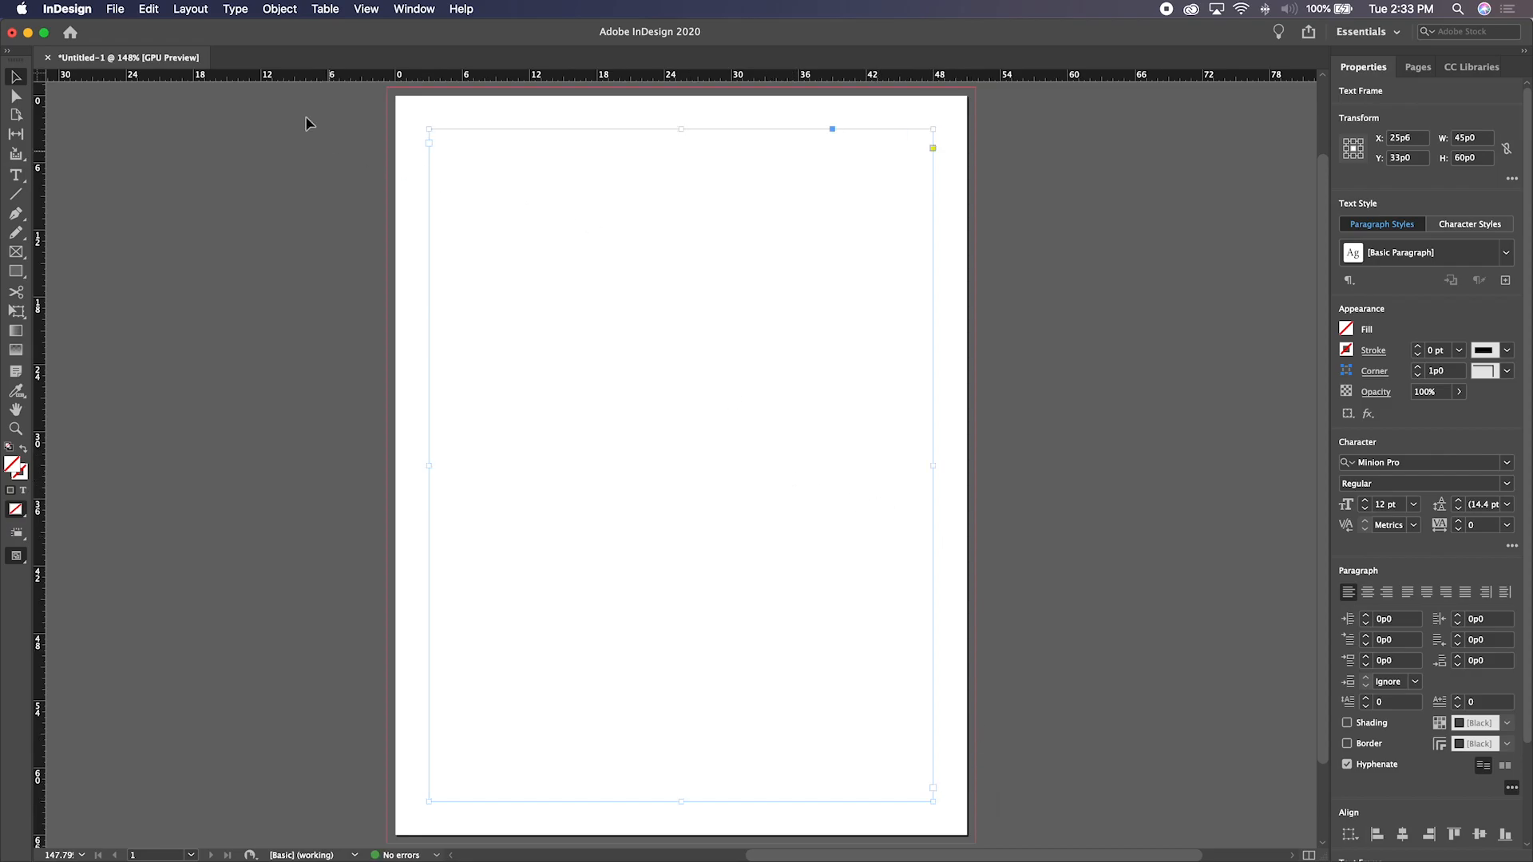
# Fill the text frame with placeholder text
pyautogui.click(234, 9)
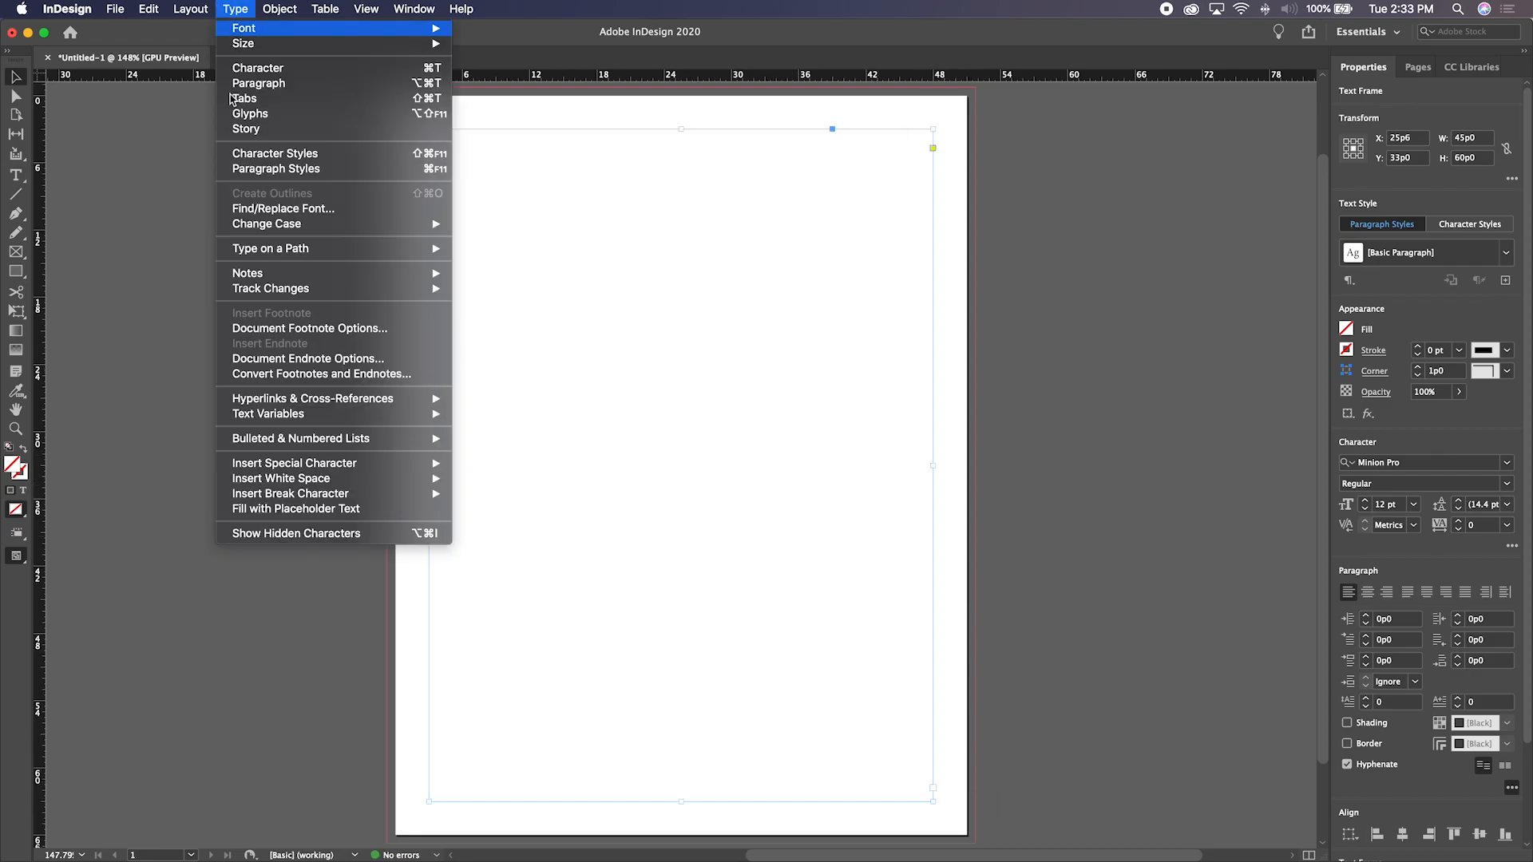
pyautogui.click(335, 509)
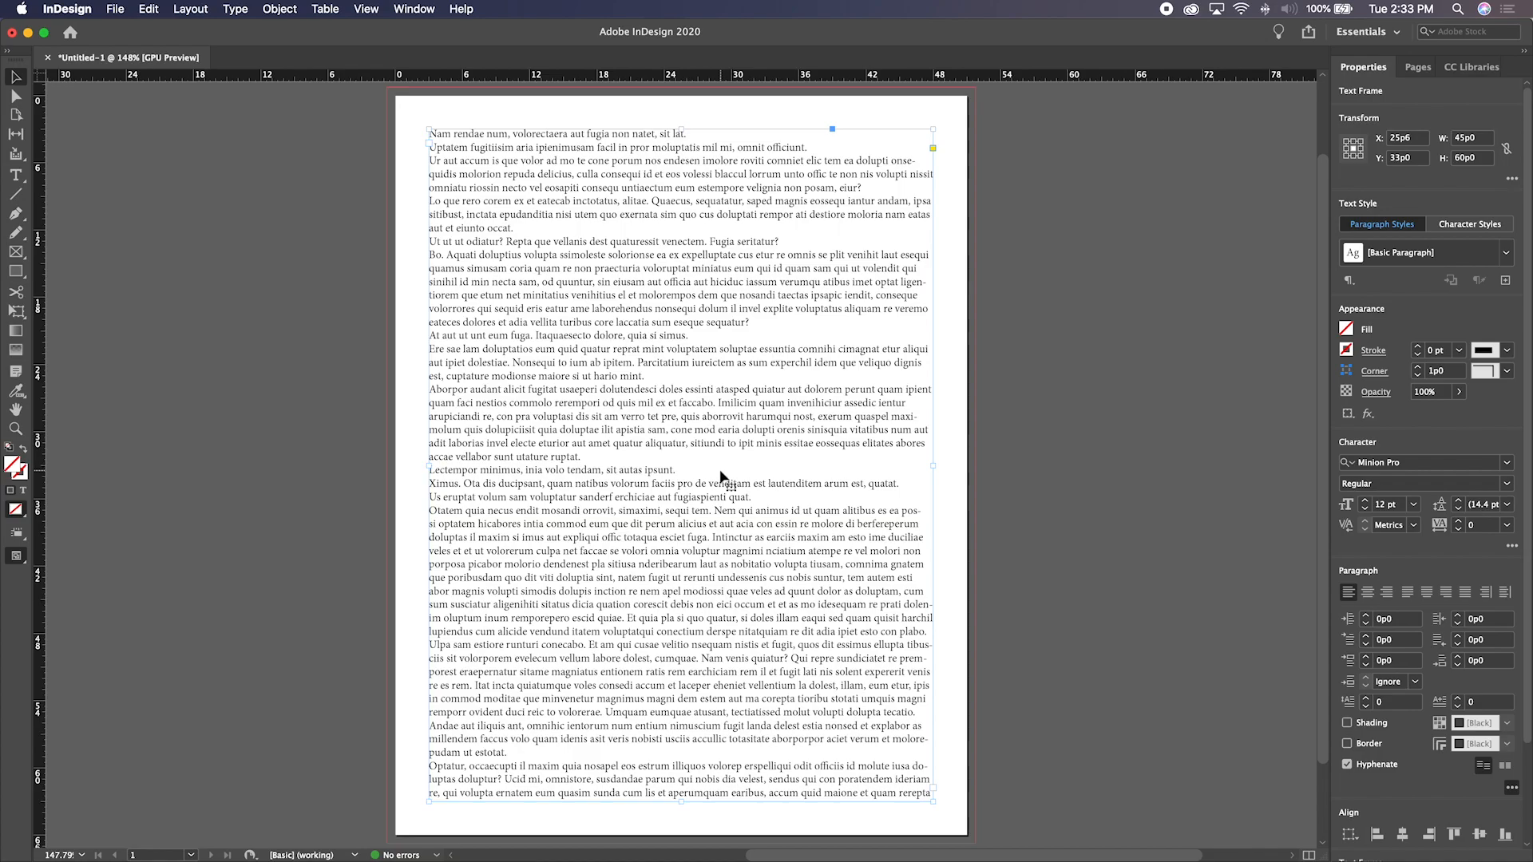
pyautogui.press('super+minus')
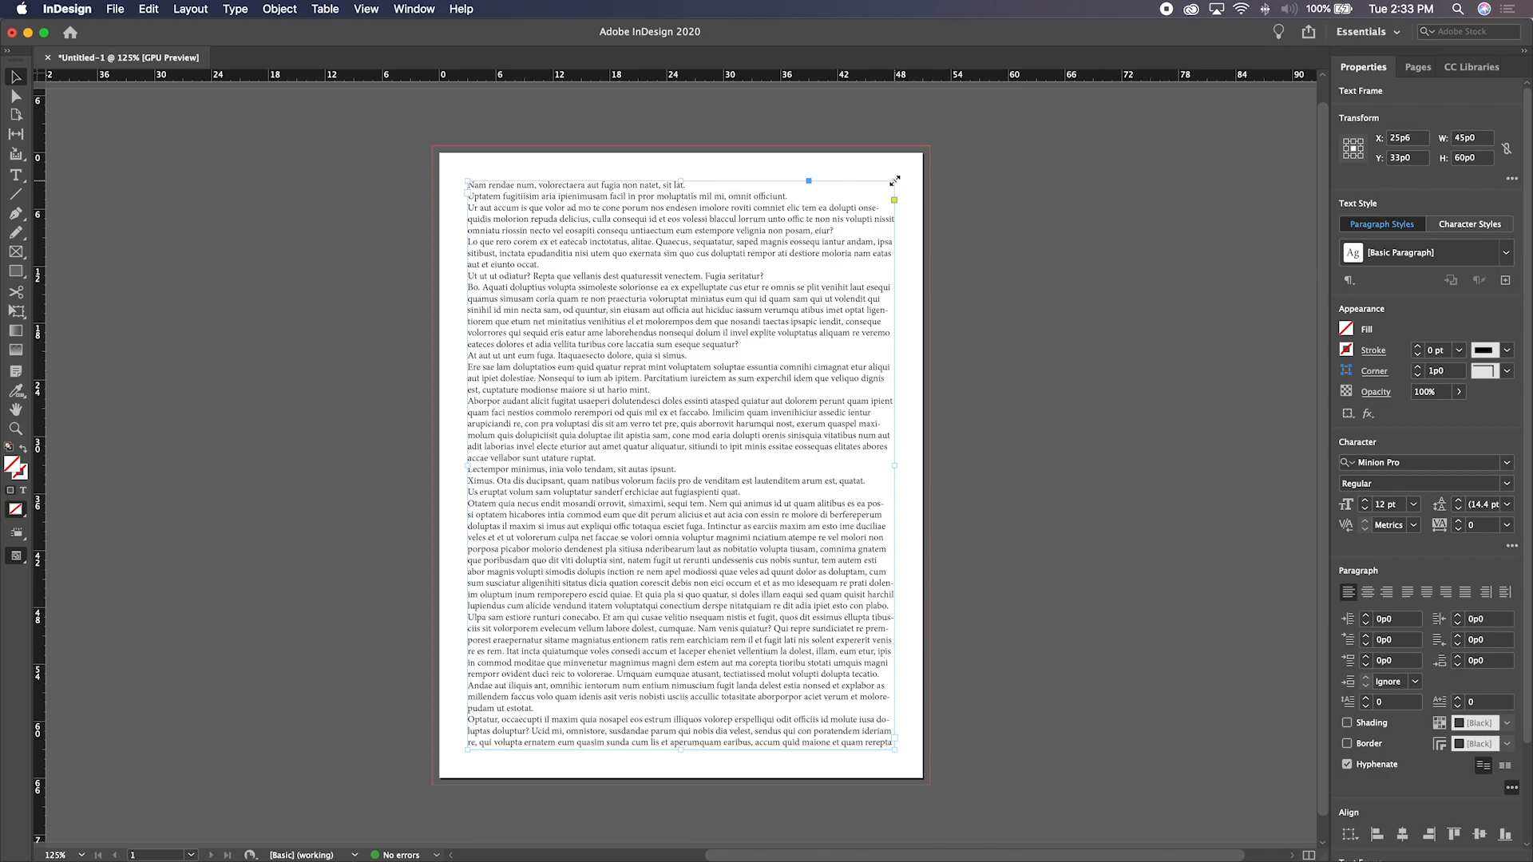
pyautogui.moveTo(895, 182)
pyautogui.mouseDown()
pyautogui.moveTo(738, 316)
pyautogui.moveTo(746, 148)
pyautogui.moveTo(952, 175)
pyautogui.moveTo(910, 169)
pyautogui.moveTo(896, 184)
pyautogui.mouseUp()
pyautogui.moveTo(896, 183); pyautogui.dragTo(898, 214)
pyautogui.press('super+b')
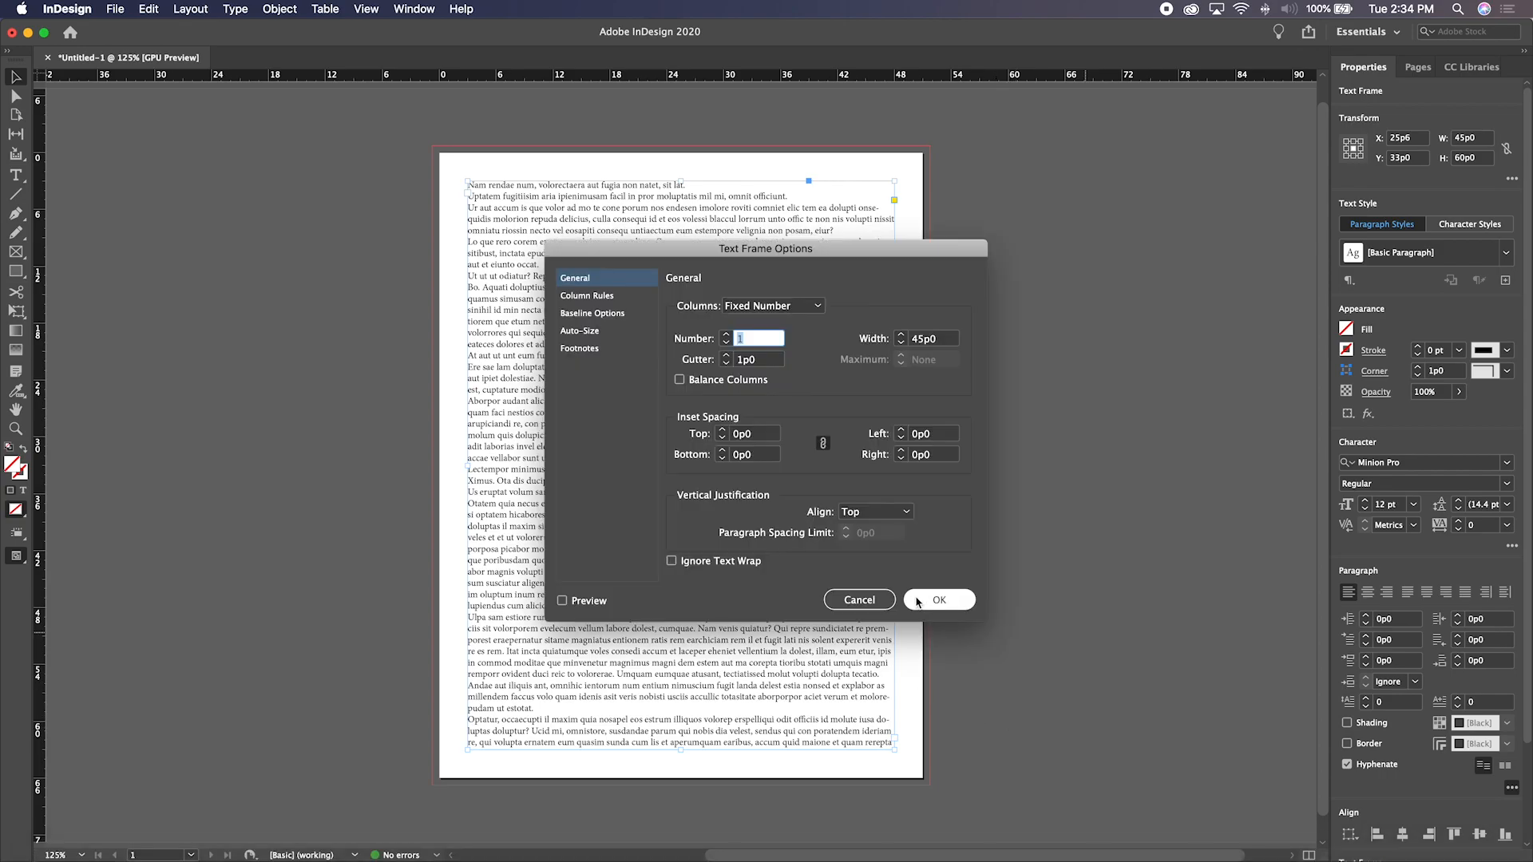
pyautogui.click(857, 605)
# Turn on preview in the text frame options and try three columns, settling on two
pyautogui.press('super+b')
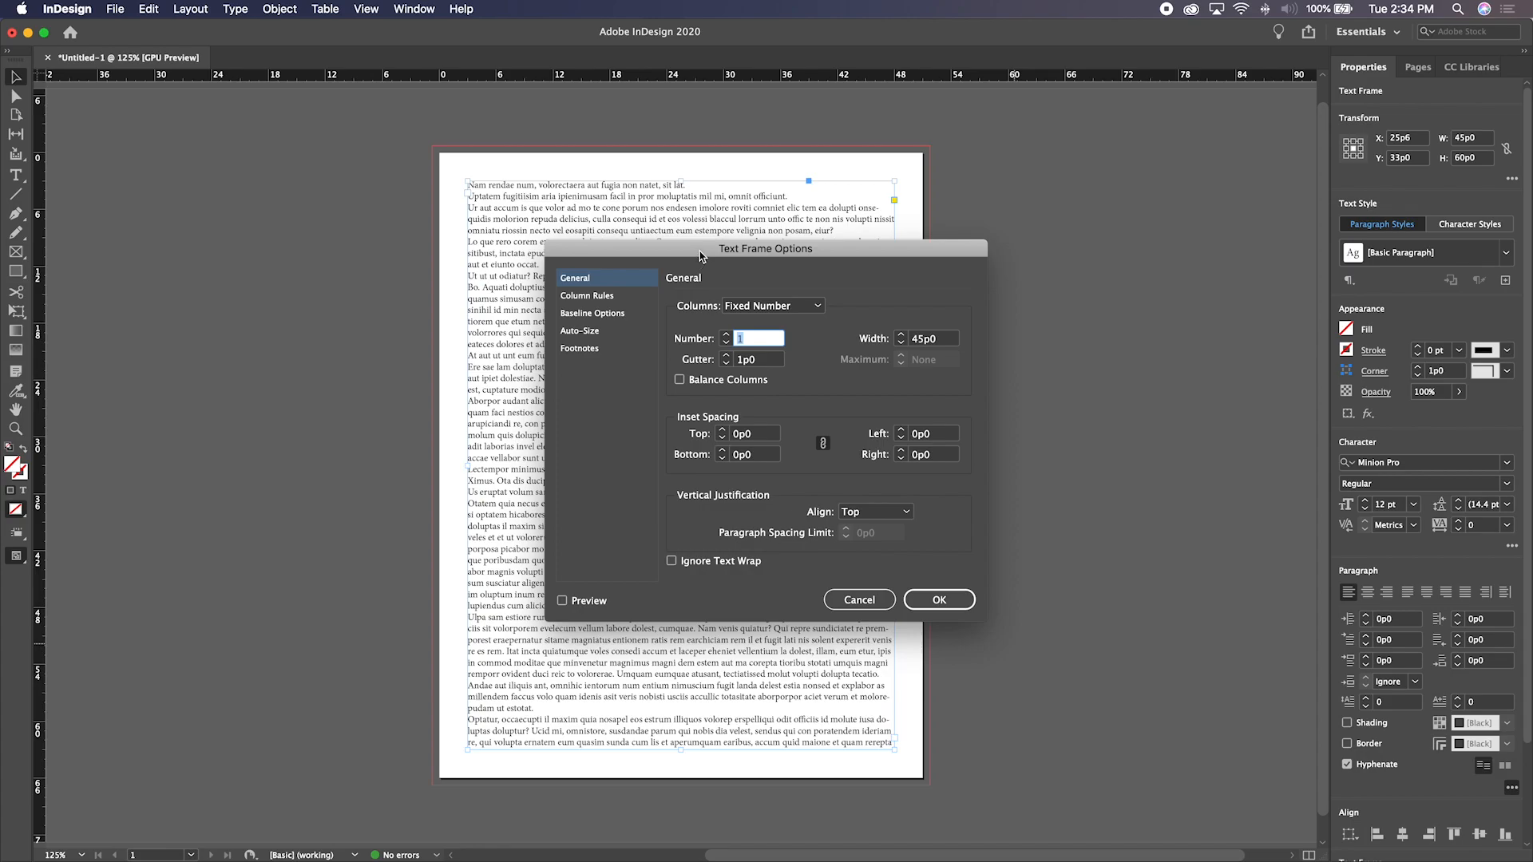
pyautogui.click(563, 600)
pyautogui.moveTo(737, 248); pyautogui.dragTo(959, 237)
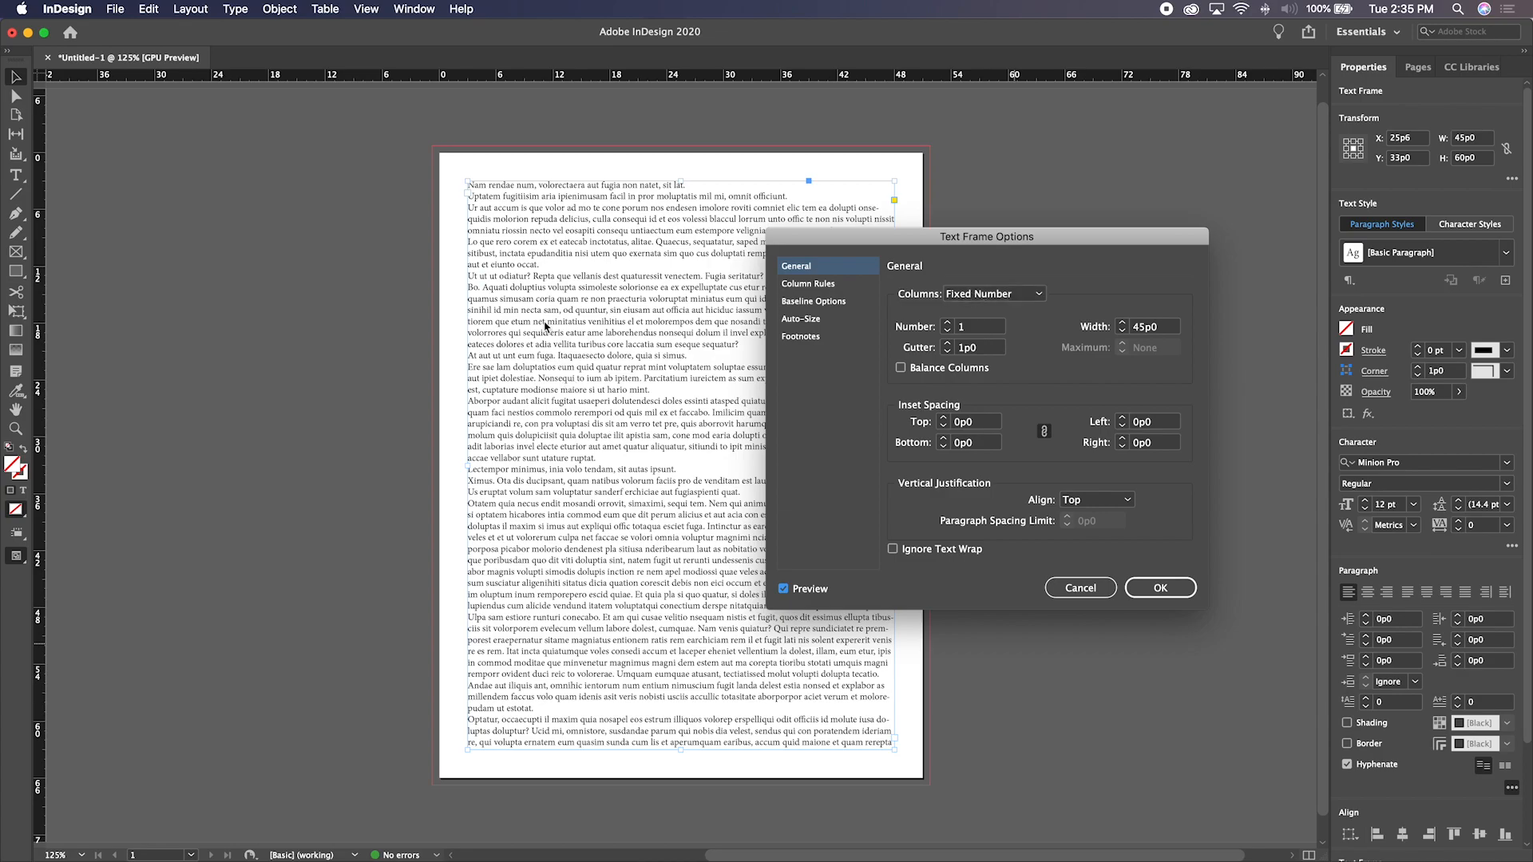
pyautogui.click(947, 323)
pyautogui.click(948, 324)
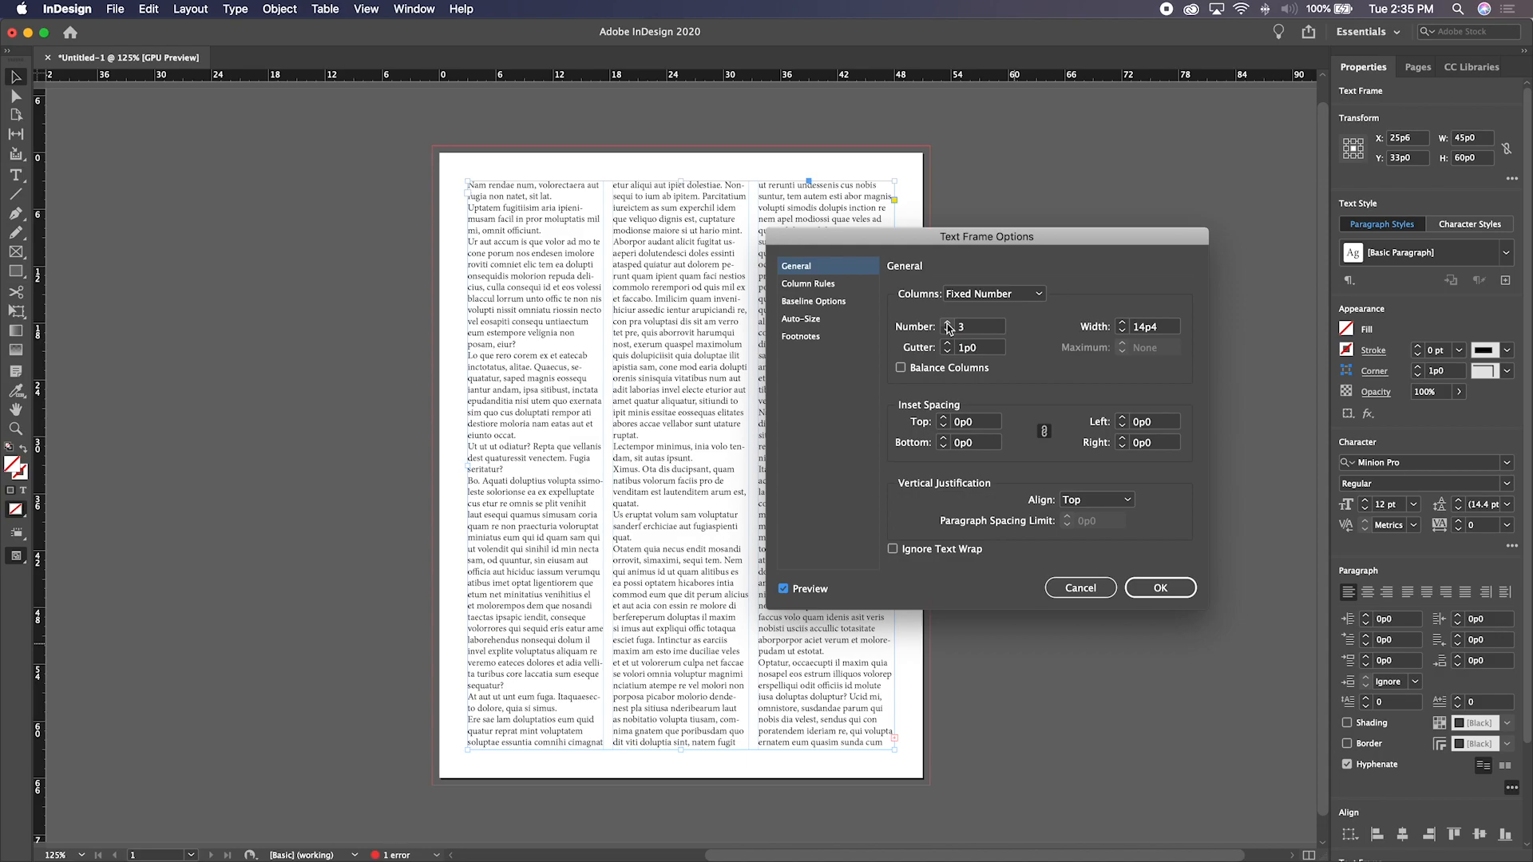
pyautogui.click(947, 331)
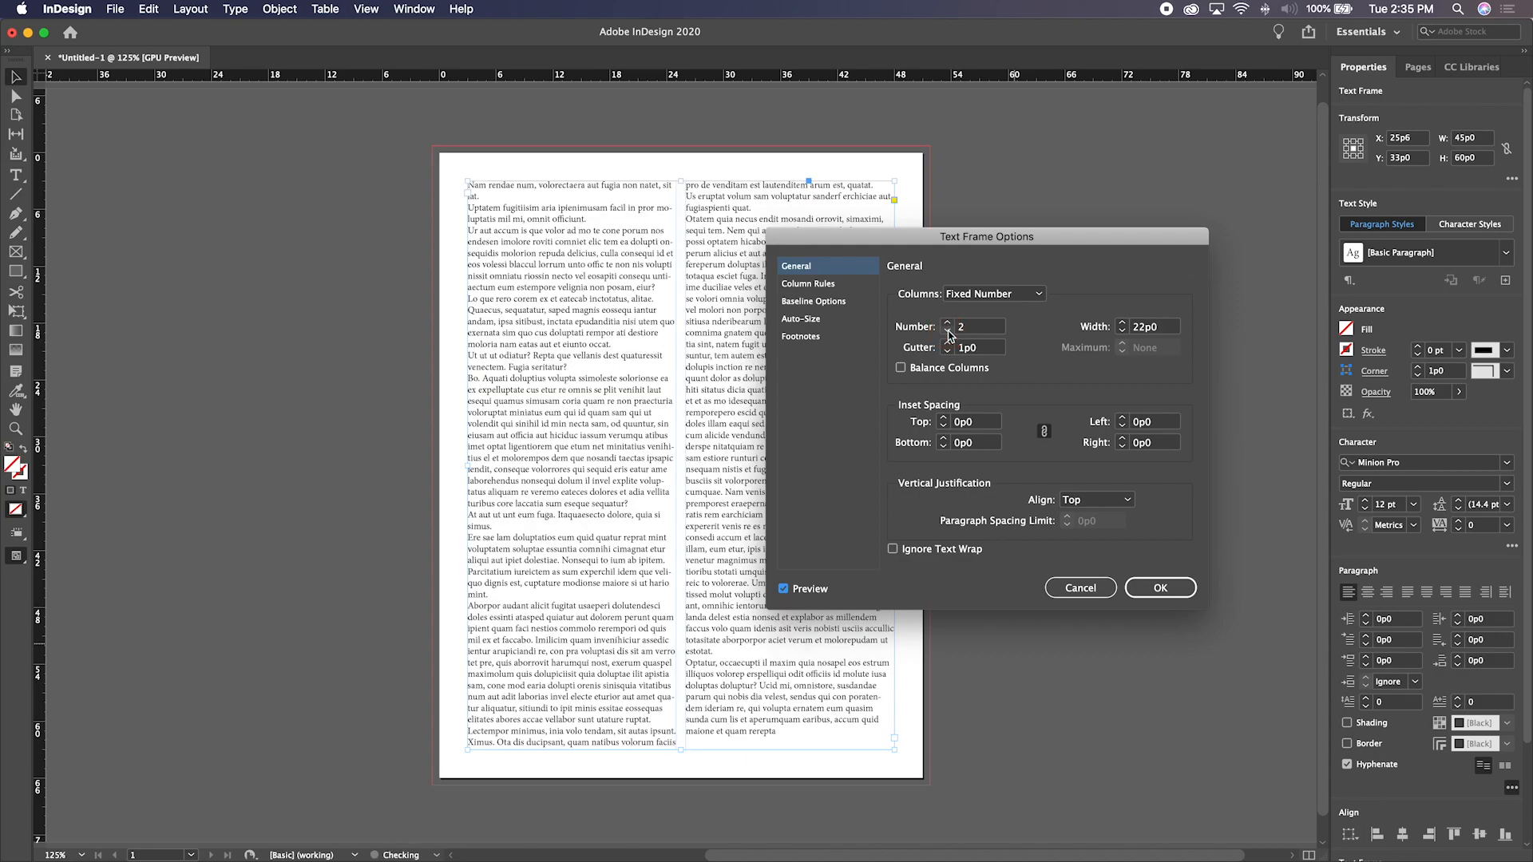
# Try a column gutter of 1p5 for the text frame and return it to 1p0
pyautogui.click(948, 344)
pyautogui.click(948, 344)
pyautogui.click(948, 344)
pyautogui.click(948, 344)
pyautogui.click(947, 344)
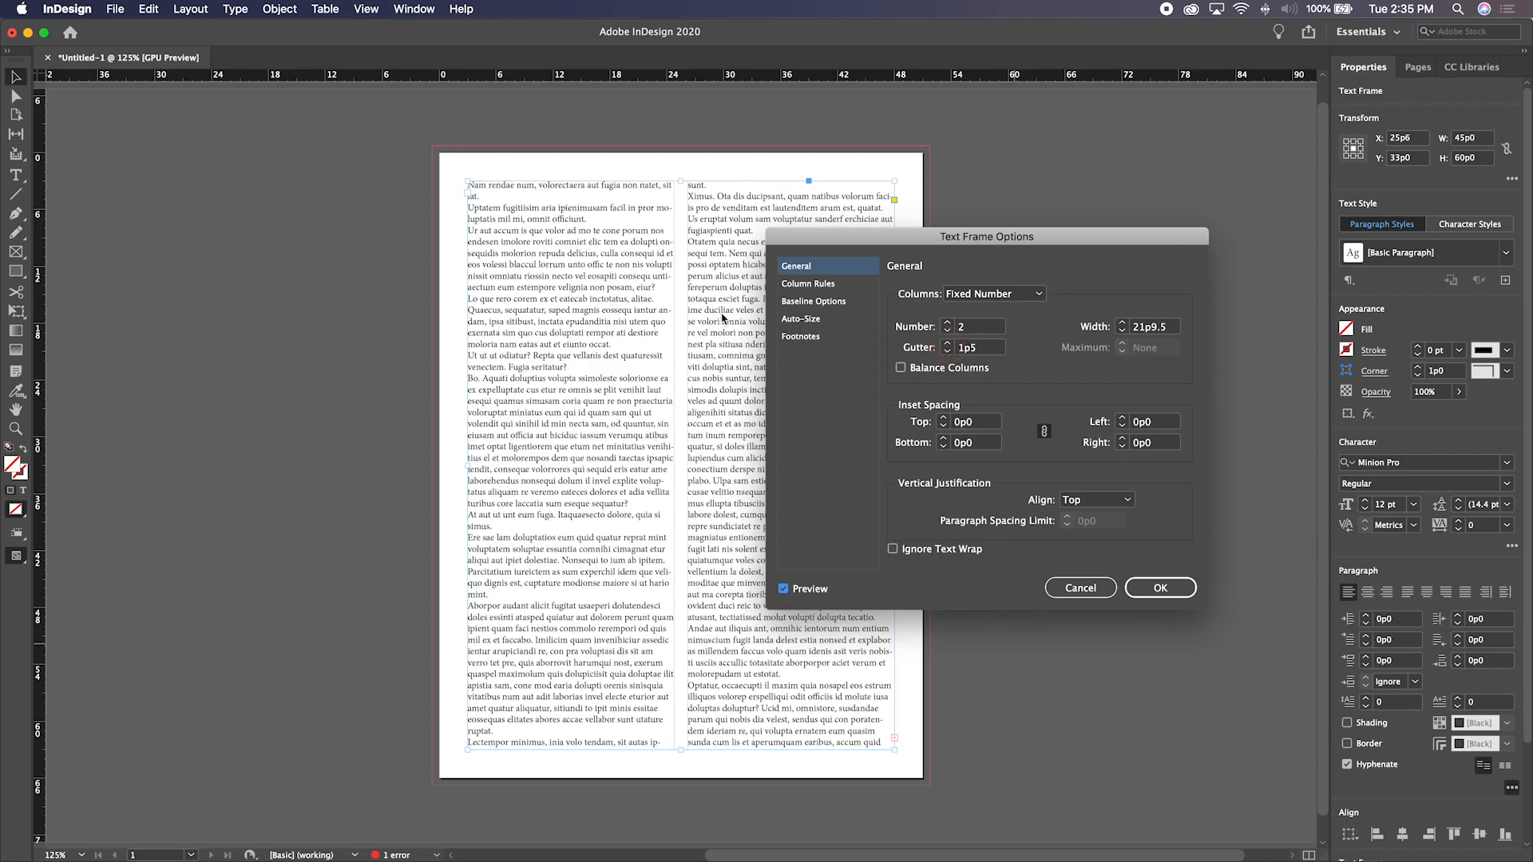
pyautogui.click(679, 324)
pyautogui.click(948, 351)
pyautogui.click(948, 351)
pyautogui.click(948, 352)
pyautogui.click(948, 351)
pyautogui.click(948, 351)
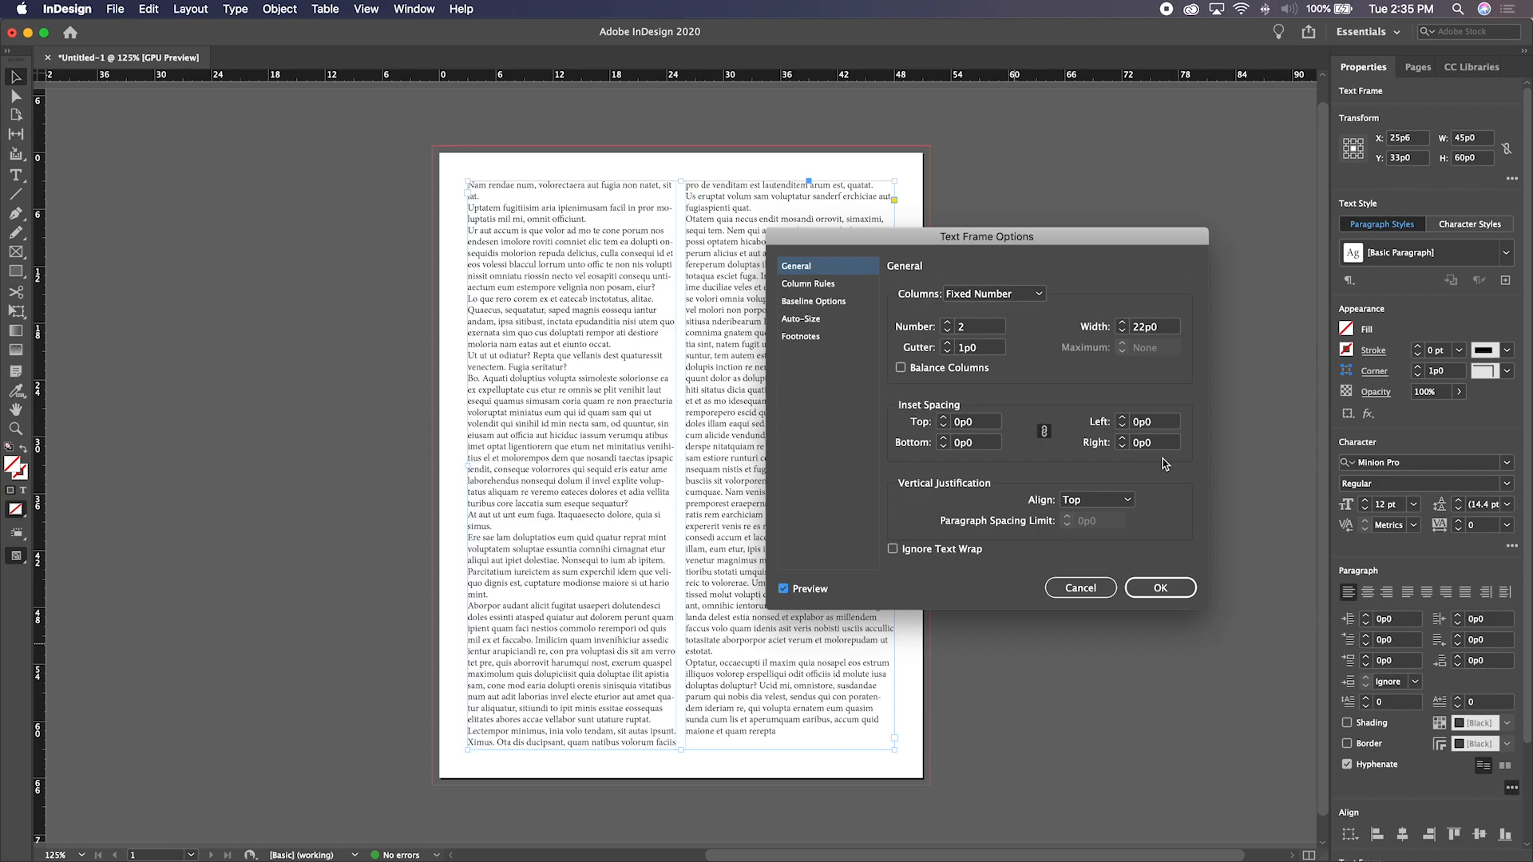
# Try linked inset spacing of 1p0 on all four sides of the text frame and discard the frame option changes
pyautogui.click(1044, 432)
pyautogui.click(943, 418)
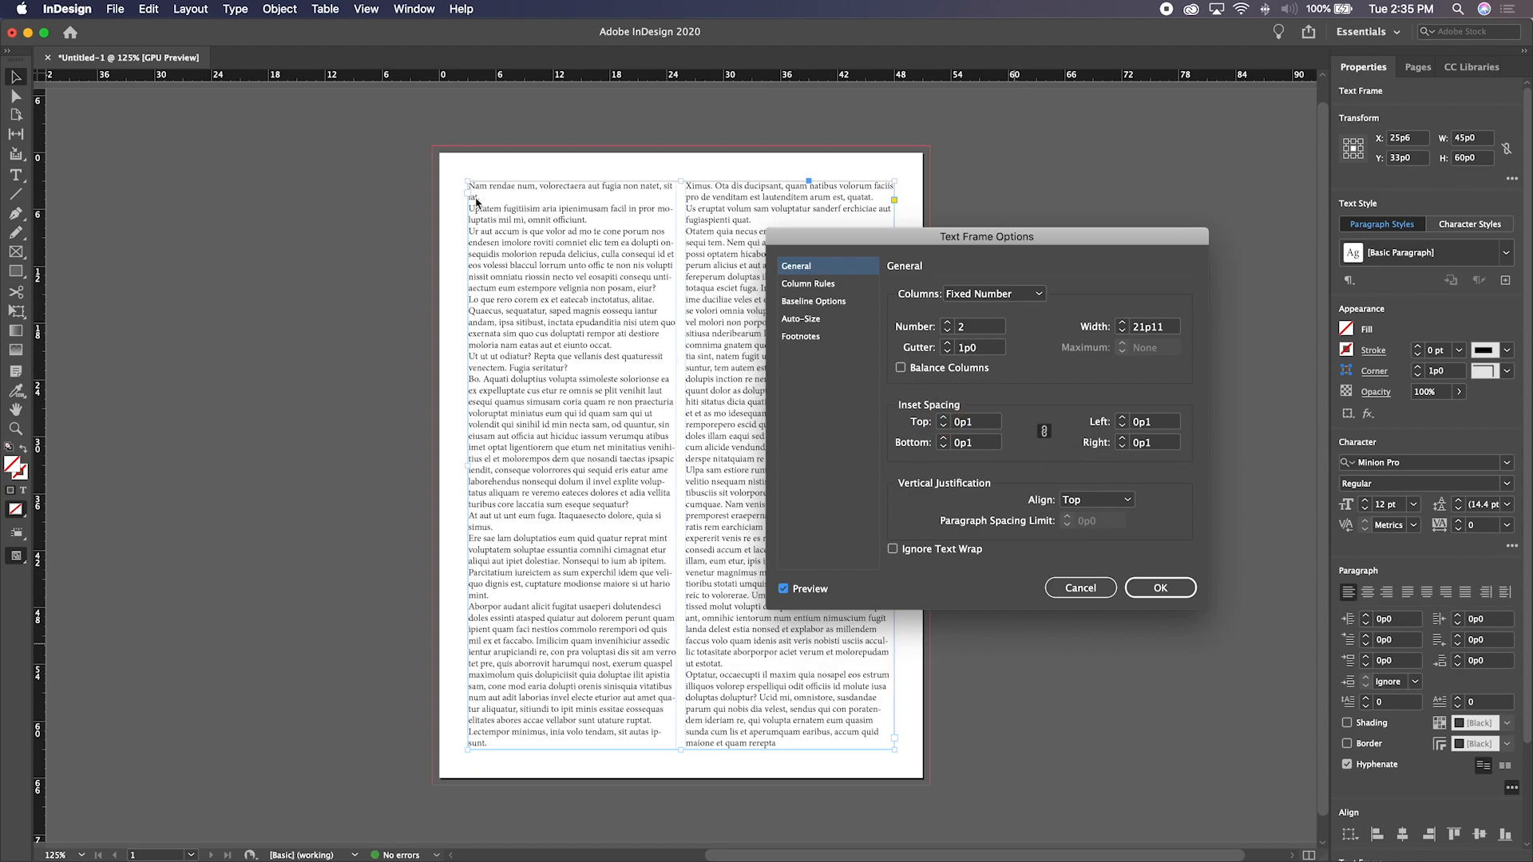
pyautogui.click(943, 418)
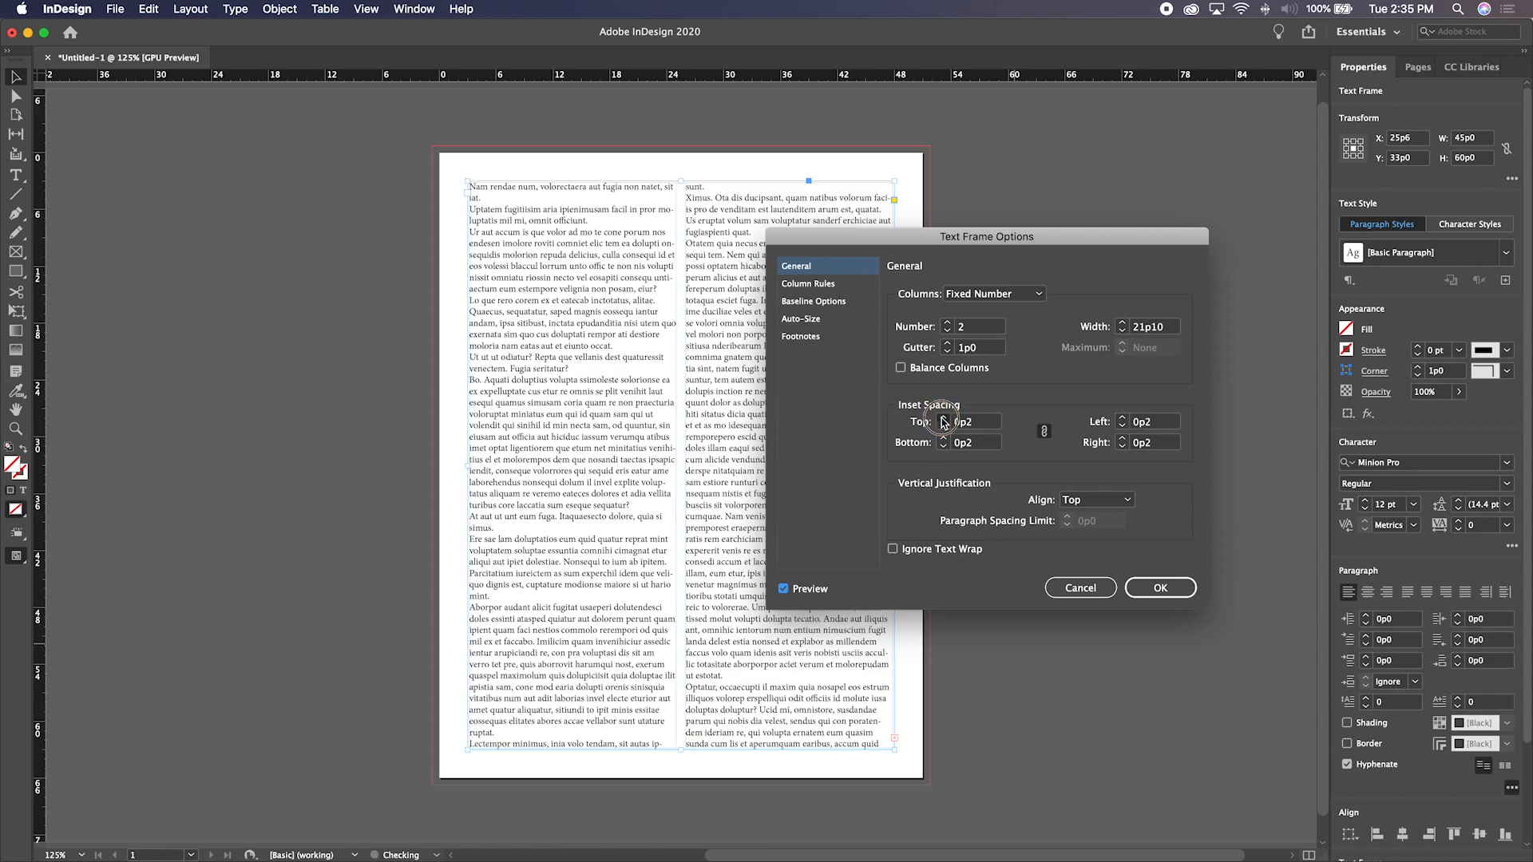
pyautogui.click(943, 418)
pyautogui.click(943, 419)
pyautogui.click(943, 418)
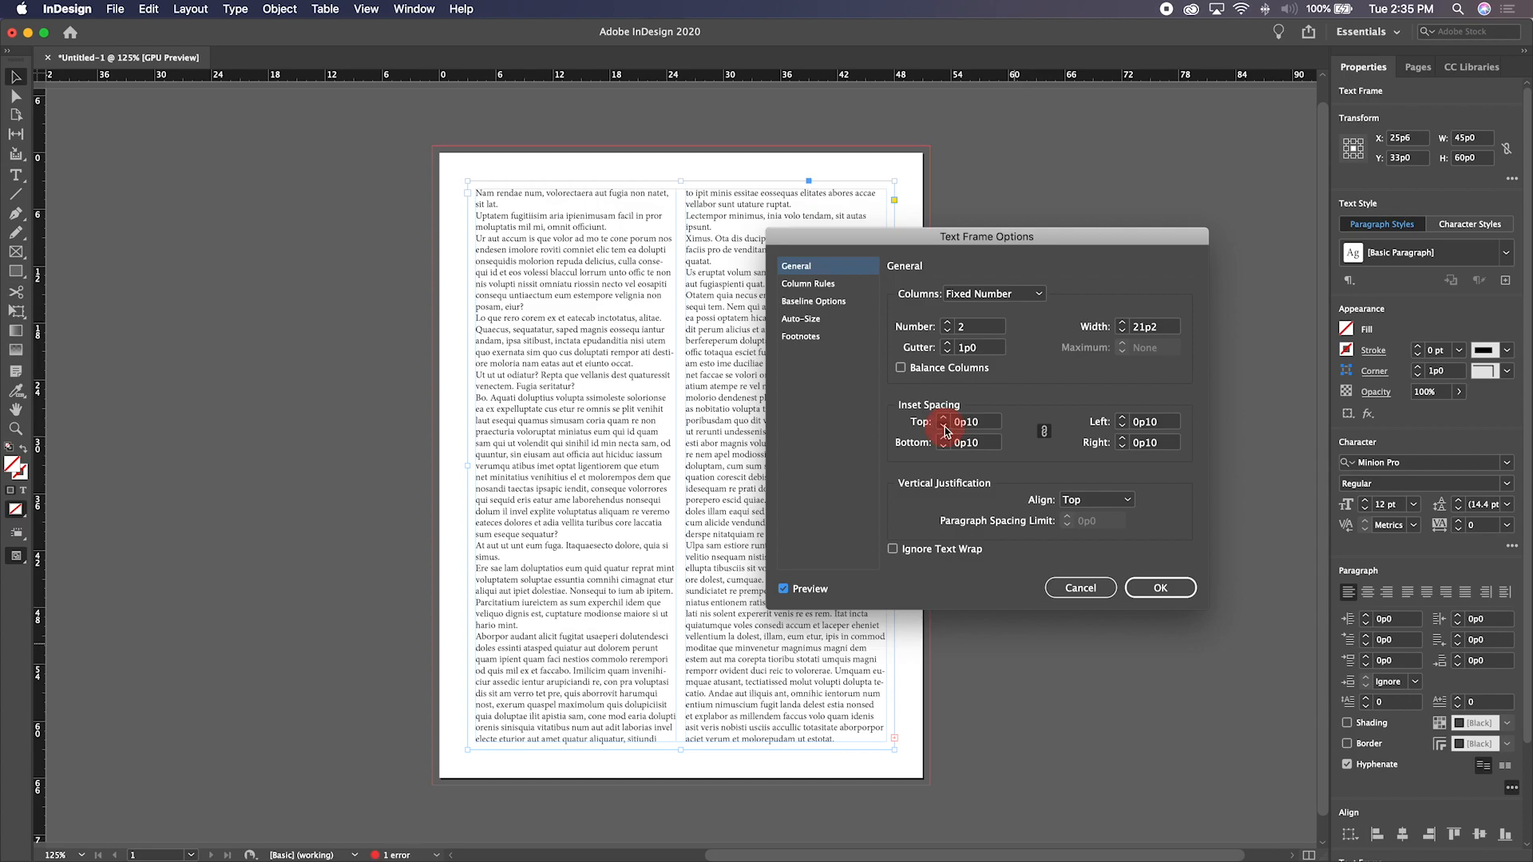
pyautogui.click(944, 427)
pyautogui.click(944, 426)
pyautogui.click(945, 426)
pyautogui.click(943, 418)
pyautogui.click(943, 419)
pyautogui.click(943, 419)
pyautogui.click(945, 418)
pyautogui.click(945, 419)
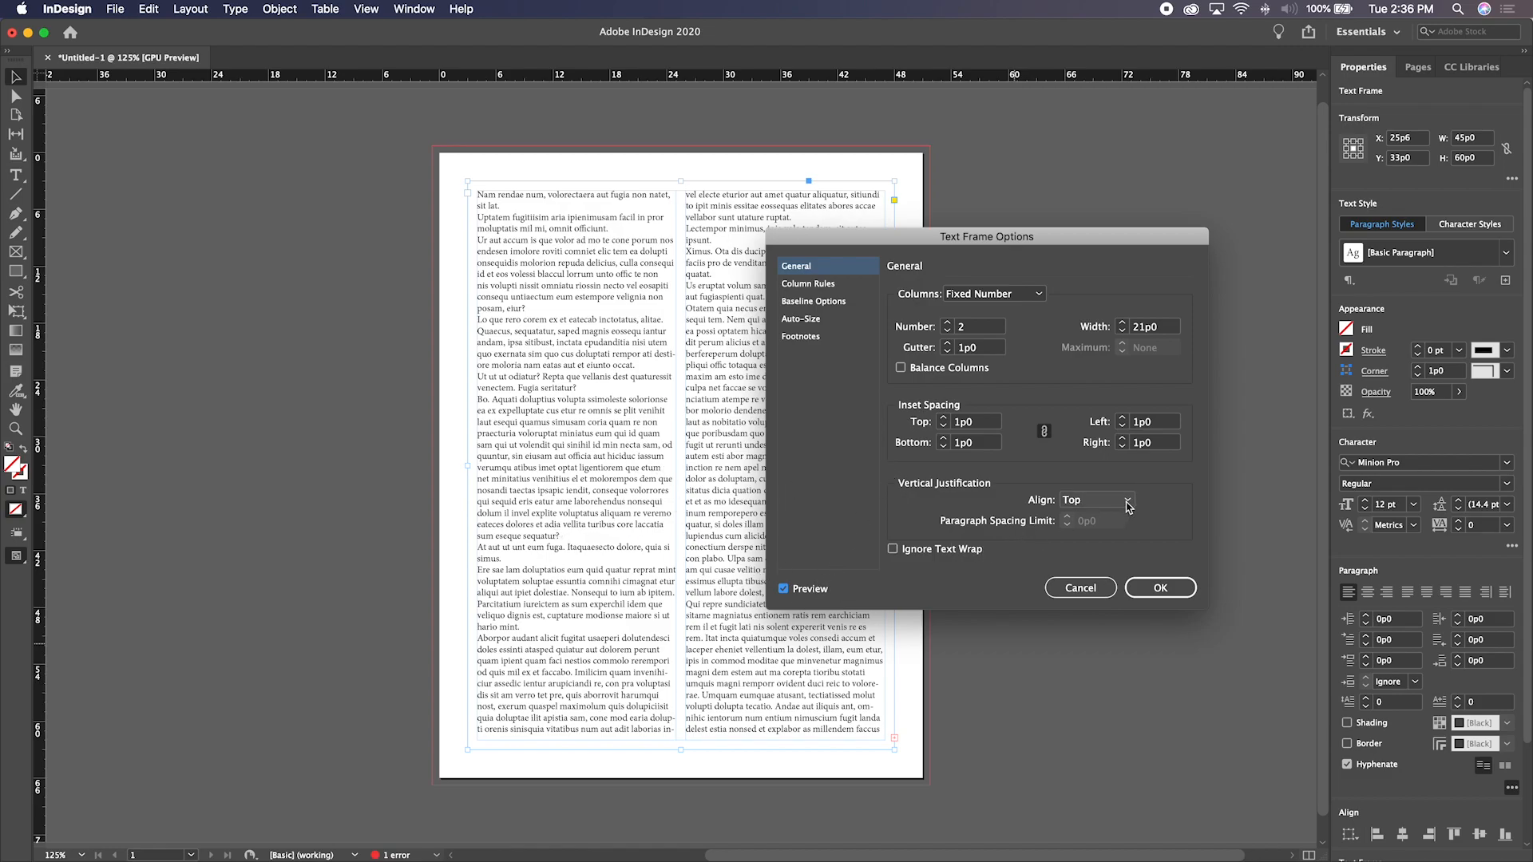
pyautogui.click(1080, 588)
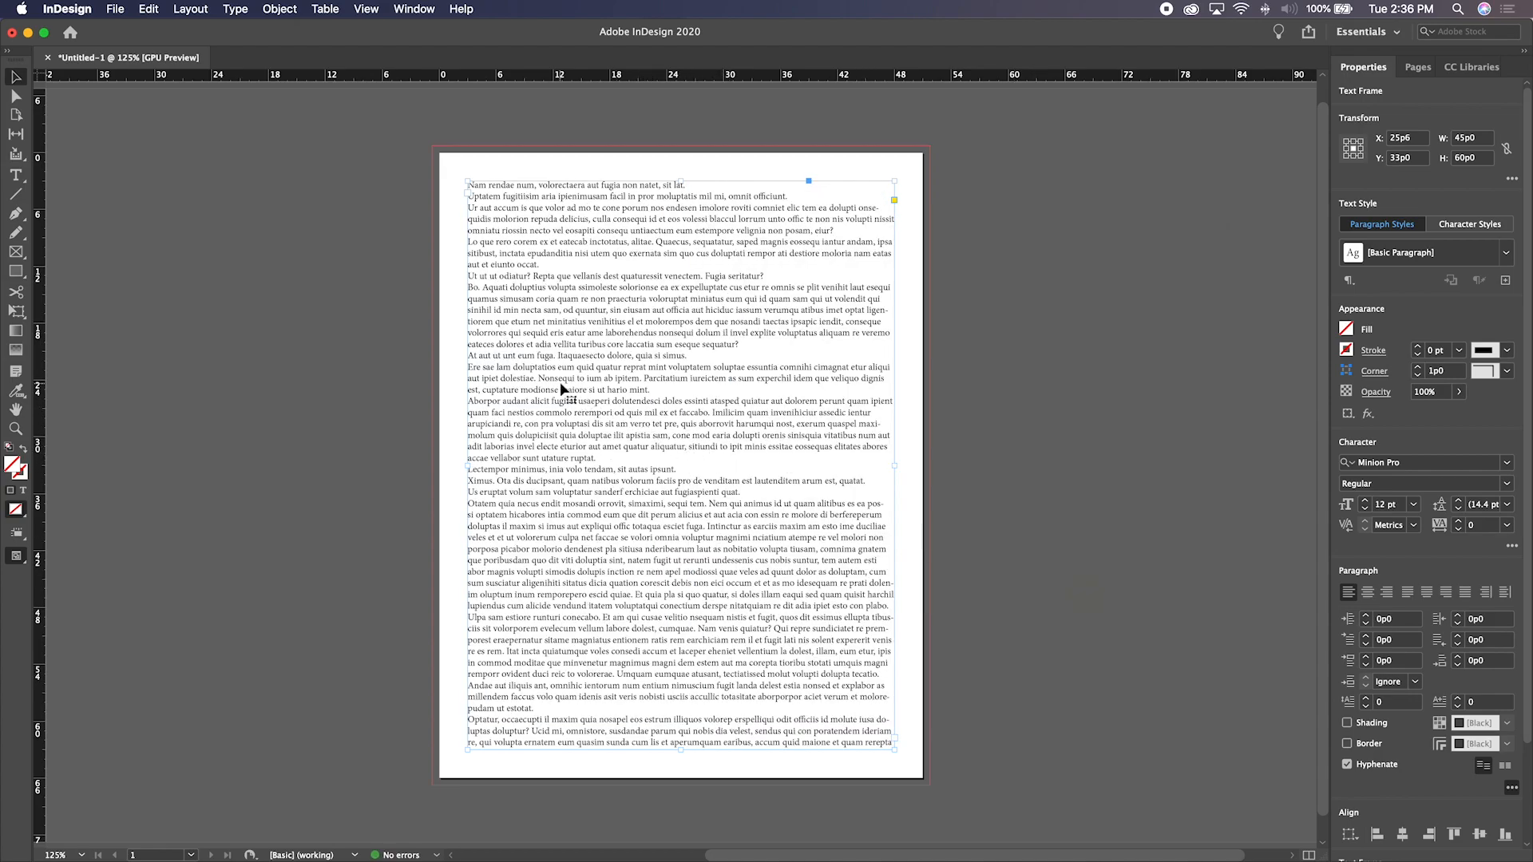
# Divide the text frame into three columns with a 1p0 gutter
pyautogui.press('super+b')
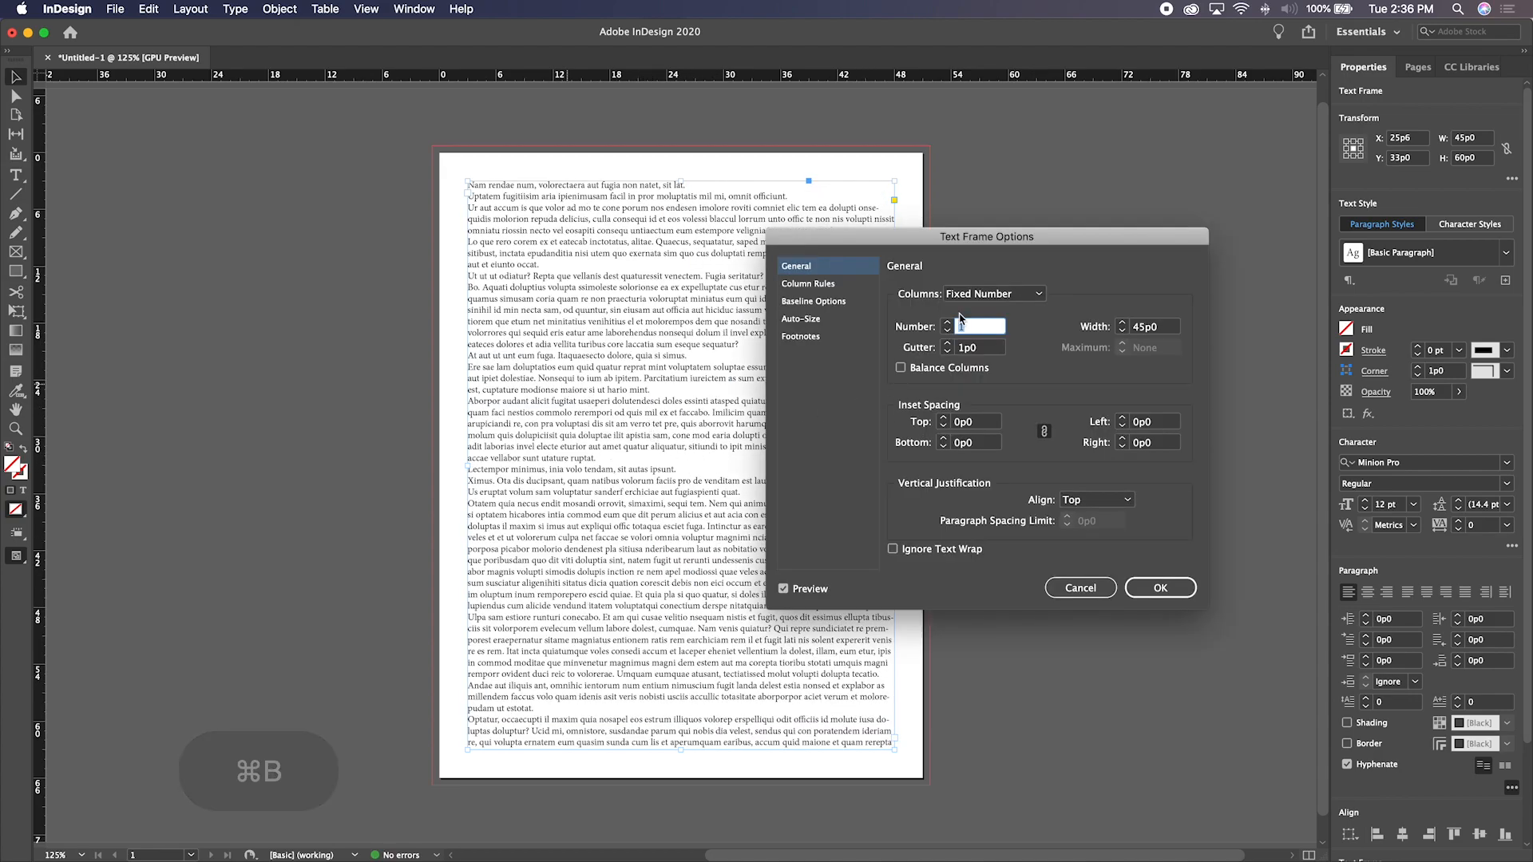
pyautogui.click(948, 322)
pyautogui.click(948, 322)
pyautogui.click(1160, 588)
# Delete the lower half of the text in the third column, leaving the closing overset words
pyautogui.doubleClick(767, 438)
pyautogui.moveTo(765, 436); pyautogui.dragTo(939, 860)
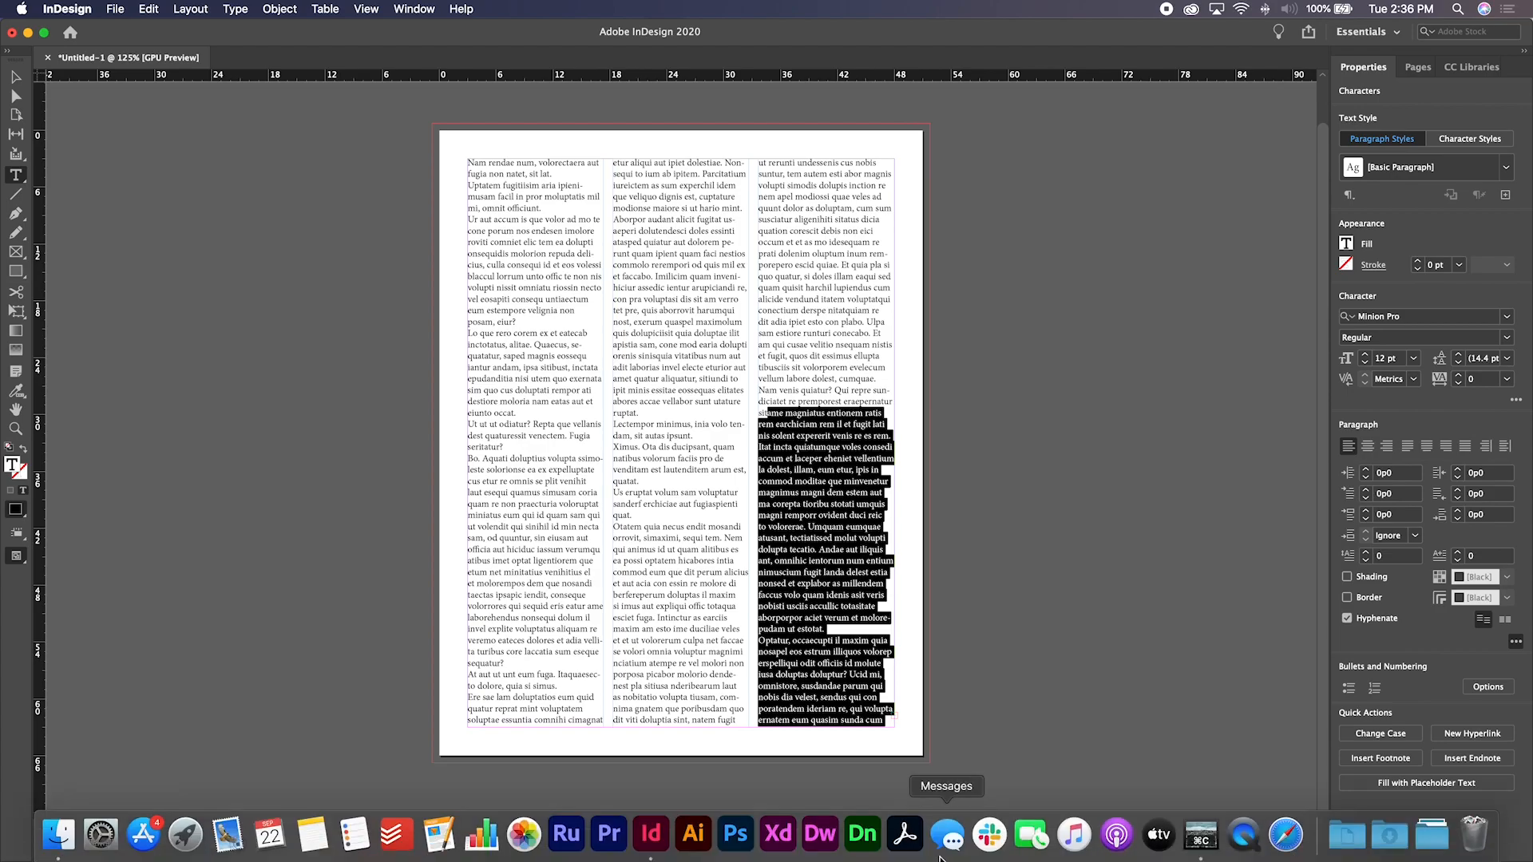
pyautogui.press('BackSpace')
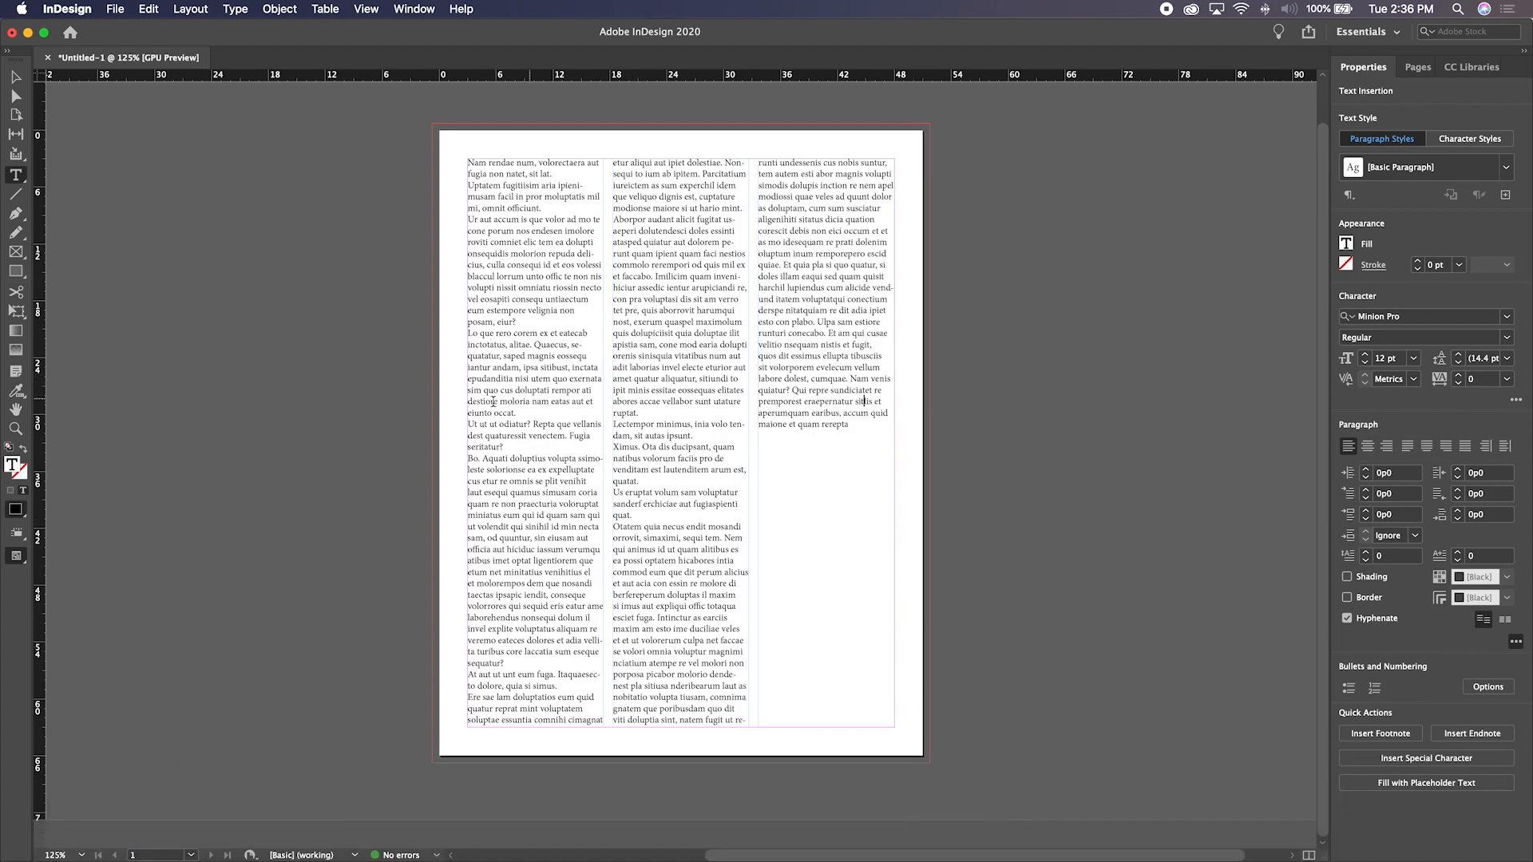
# Preview the text frame's vertical justification as Center and Bottom, ending with the alignment set to Justify
pyautogui.press('super+b')
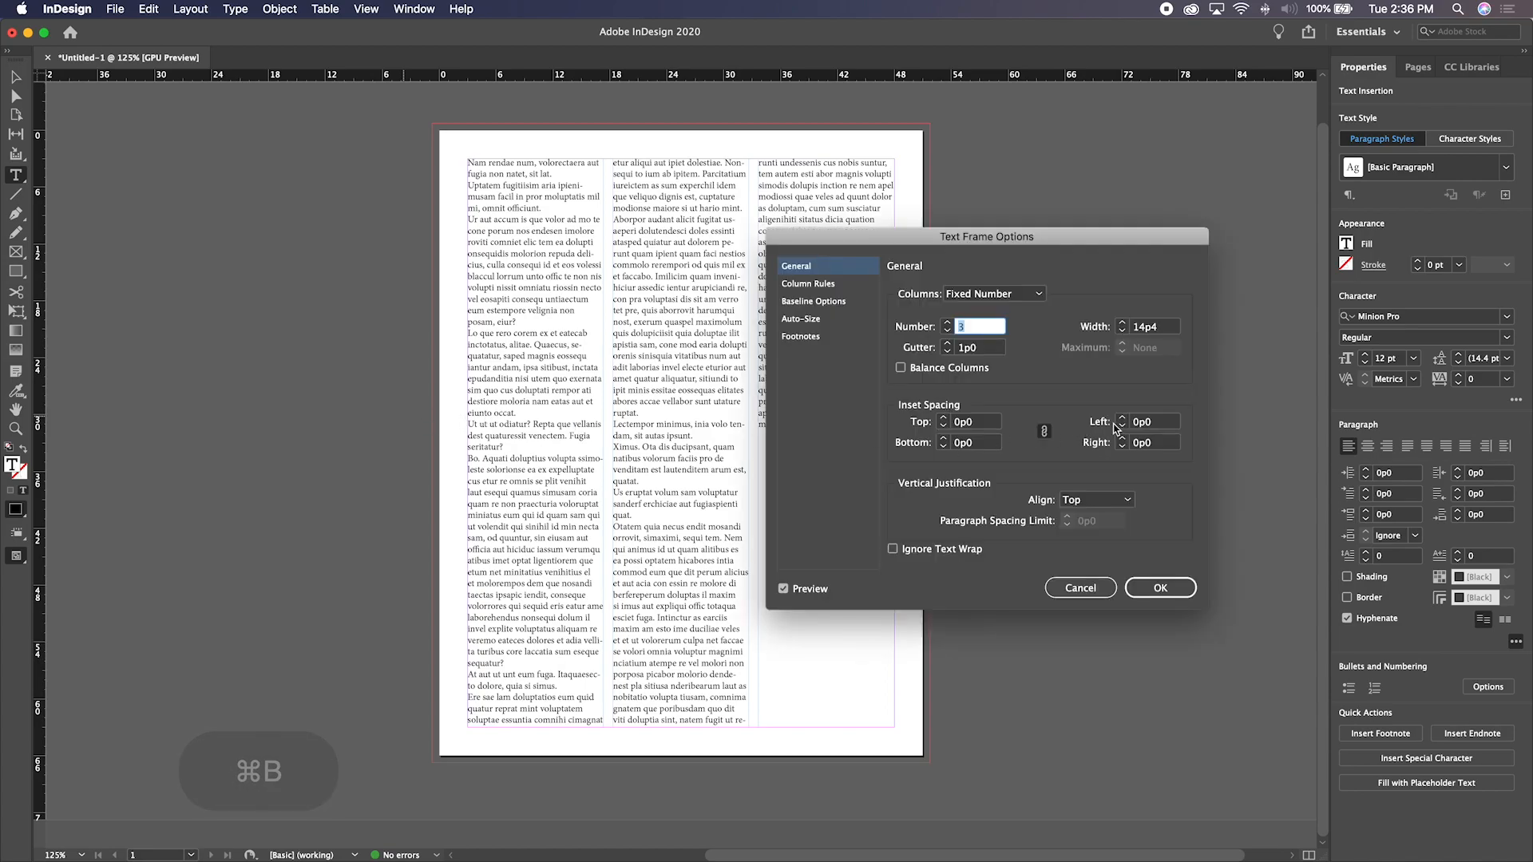
pyautogui.moveTo(924, 243); pyautogui.dragTo(1073, 246)
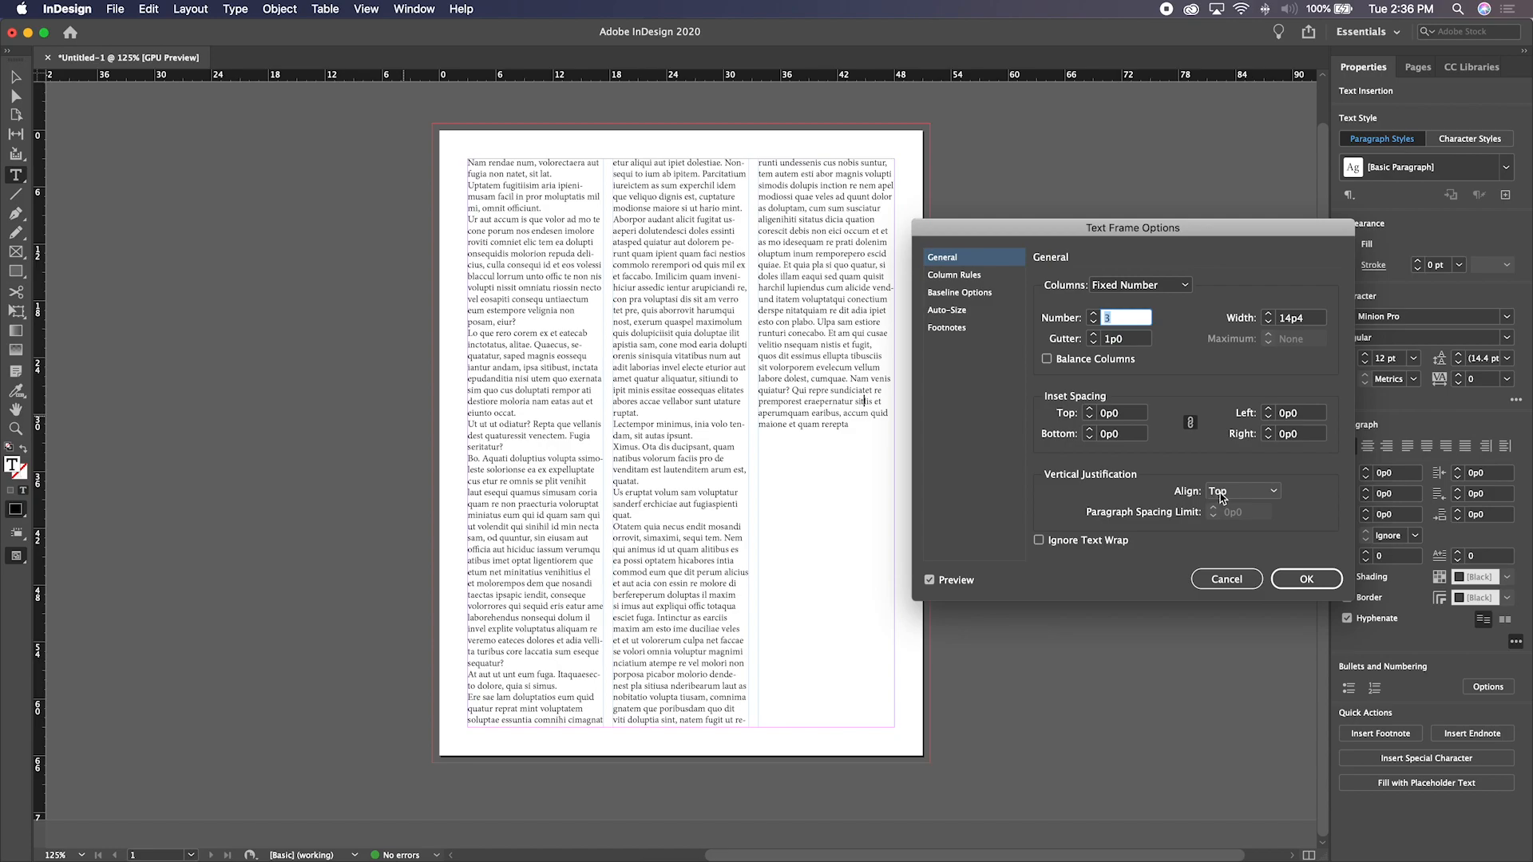
pyautogui.click(1228, 495)
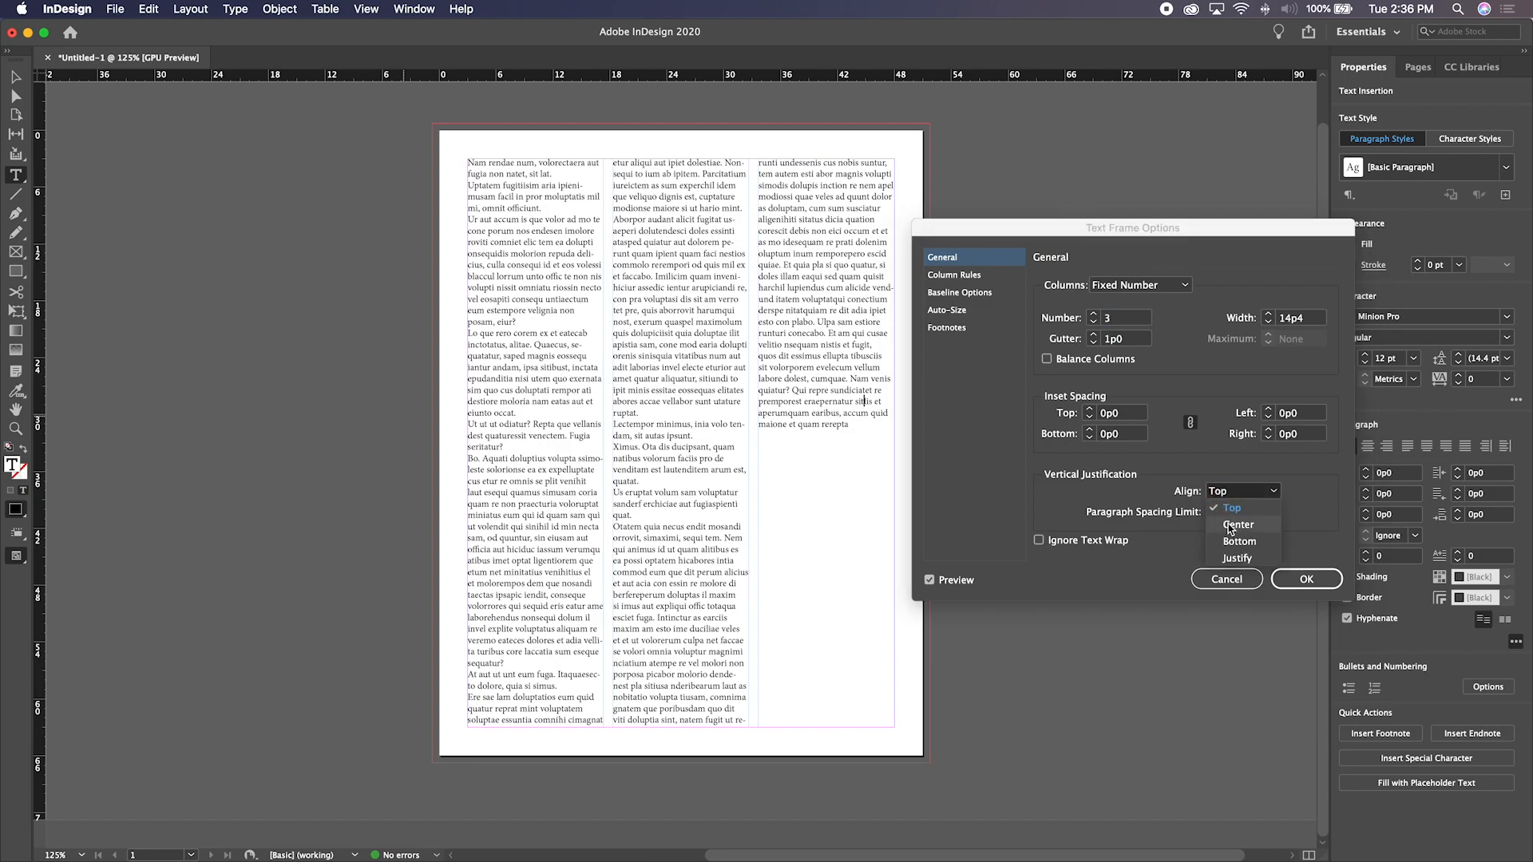
pyautogui.click(1230, 527)
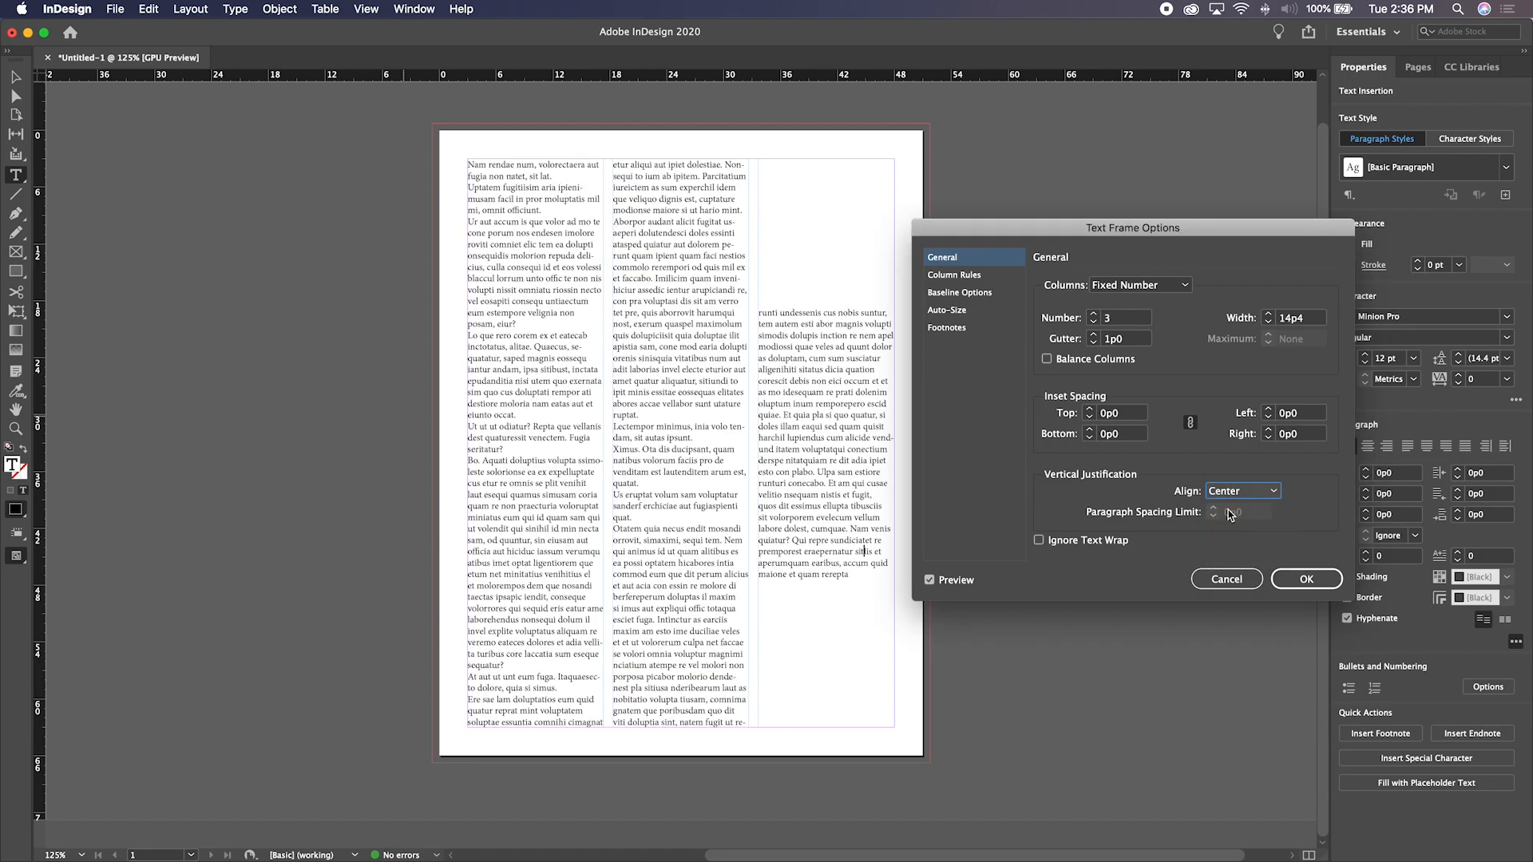
pyautogui.click(1227, 495)
pyautogui.click(1237, 542)
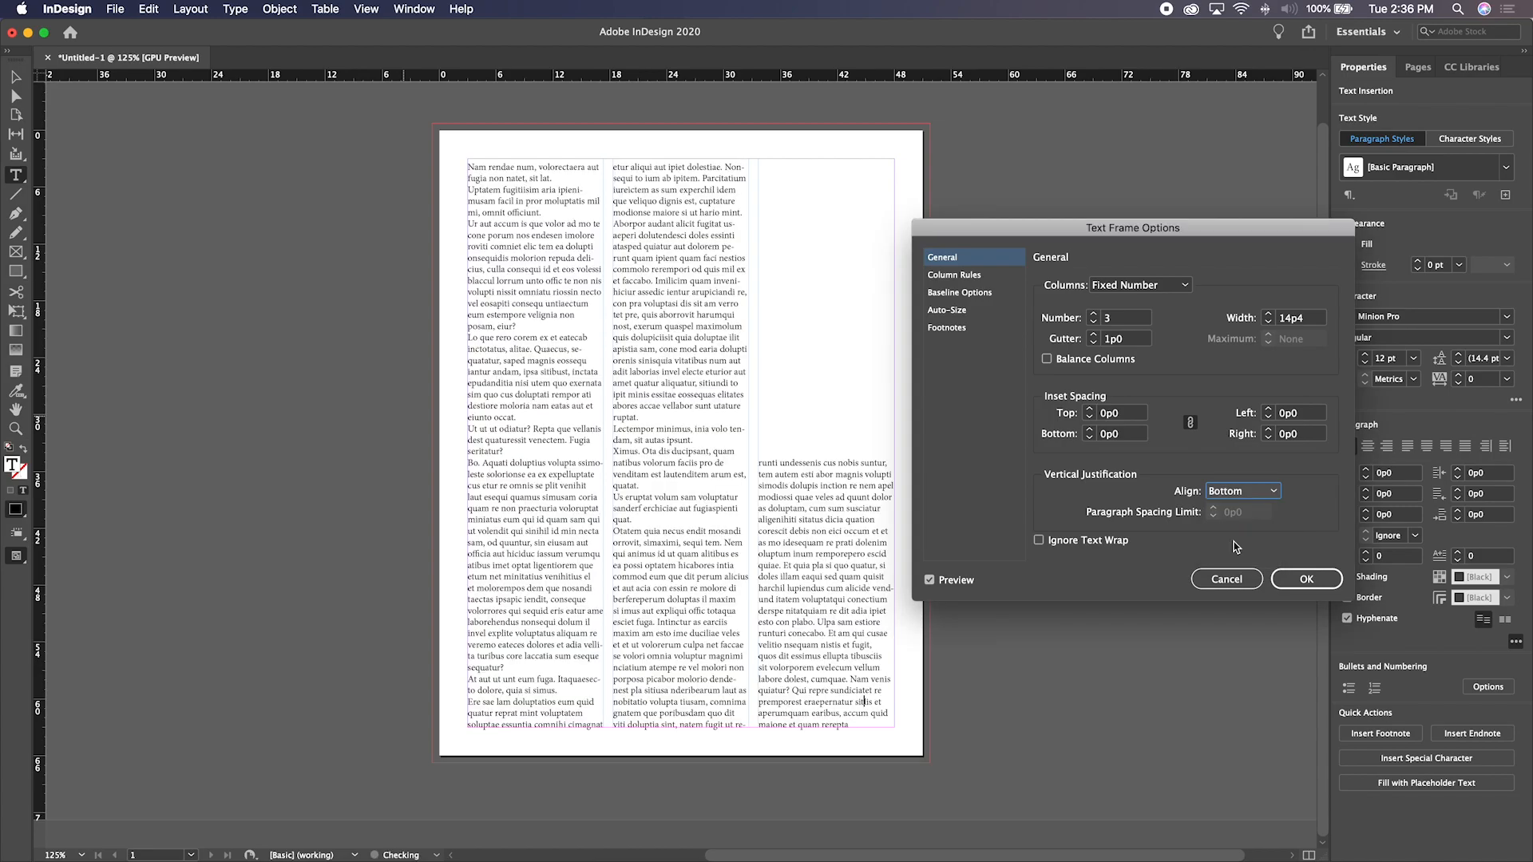
pyautogui.click(1218, 495)
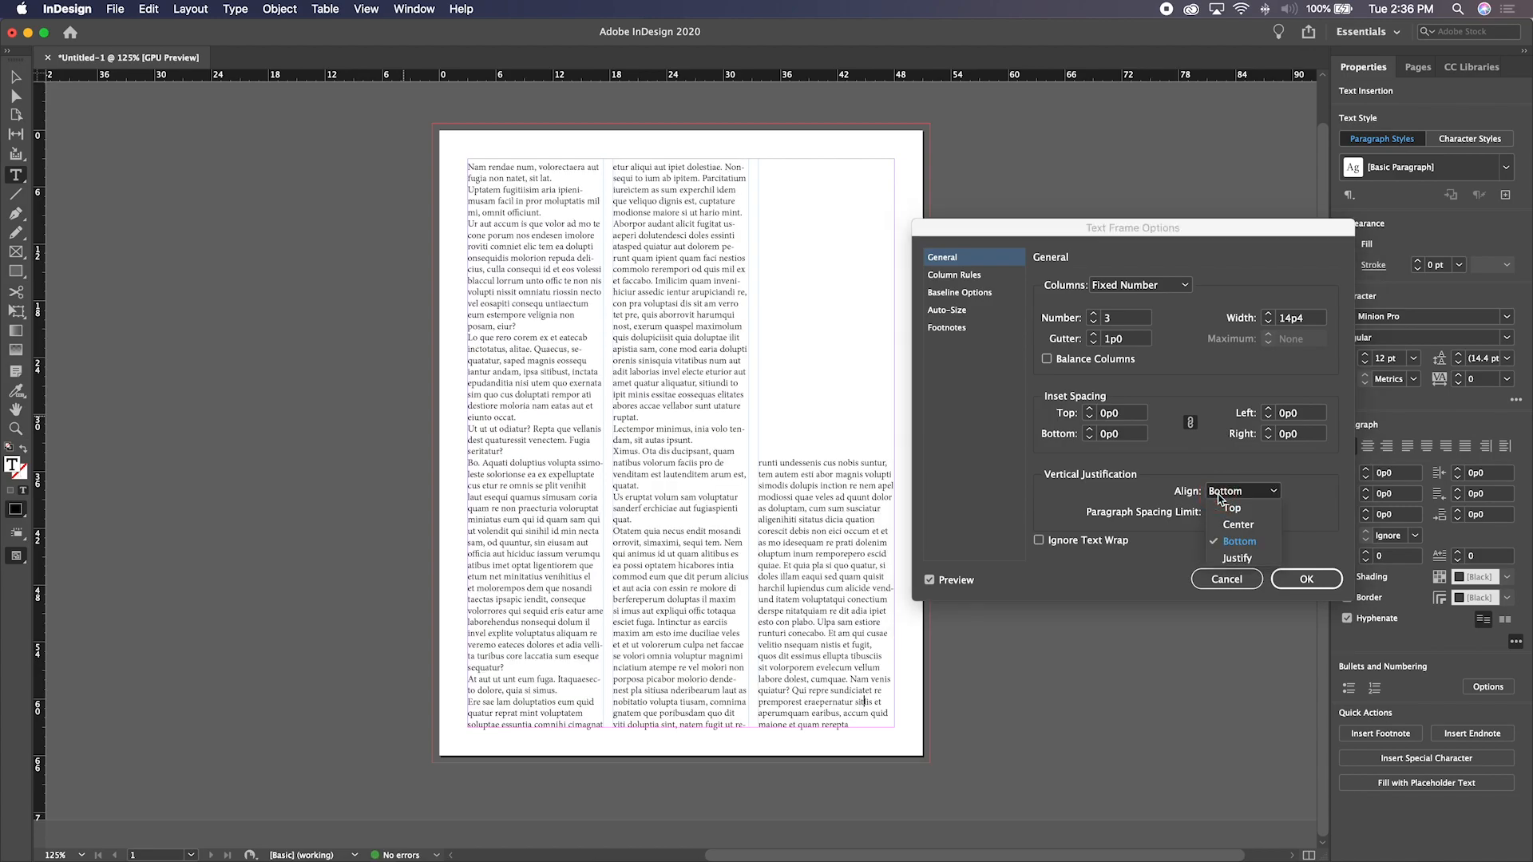
pyautogui.click(1236, 558)
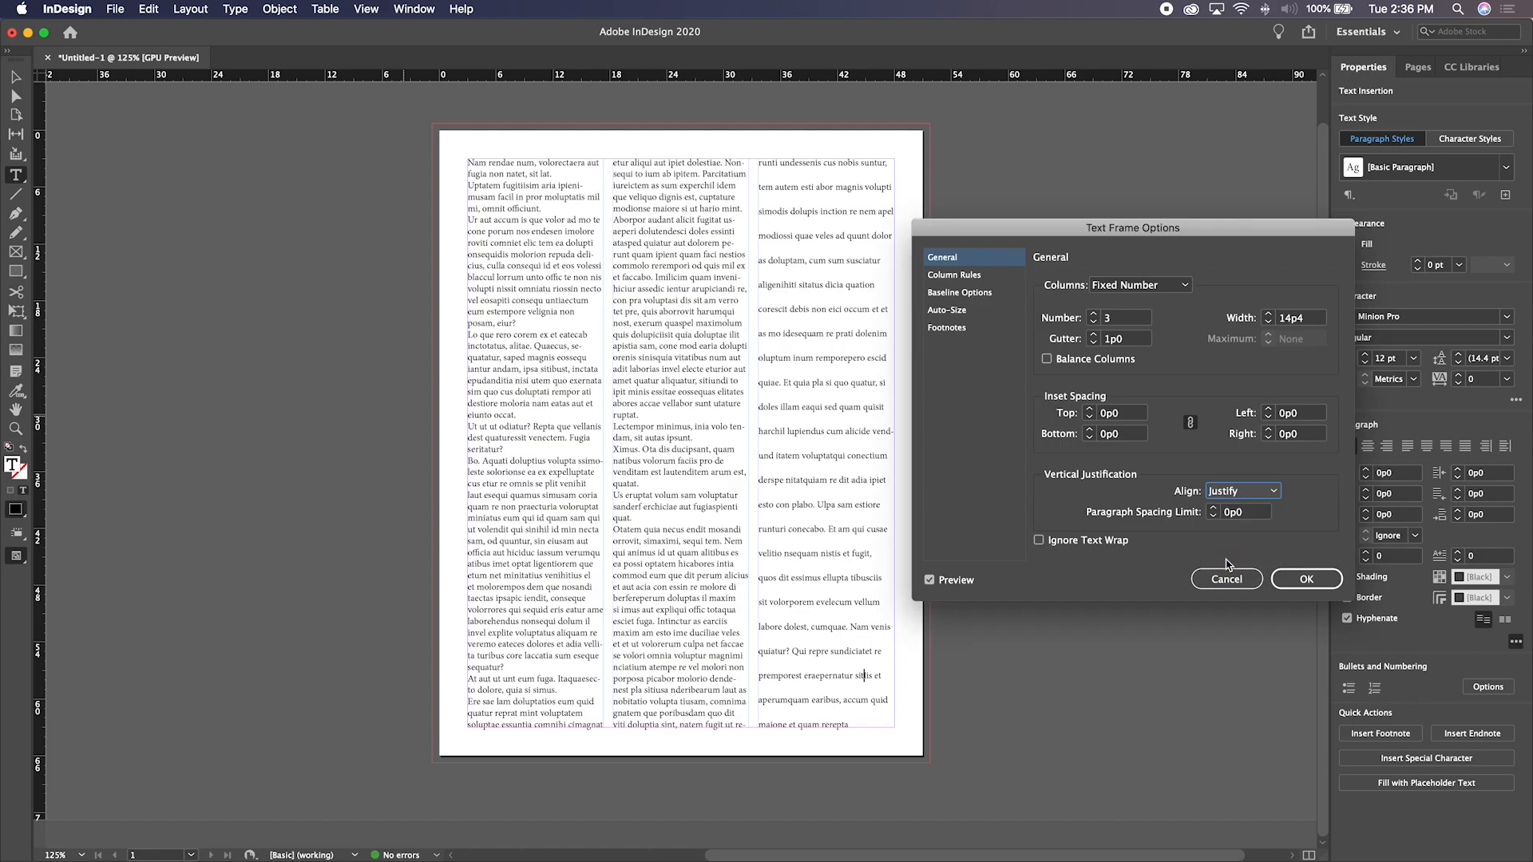
# Set the text frame's vertical justification to Top and insert column rules between its columns
pyautogui.click(1236, 491)
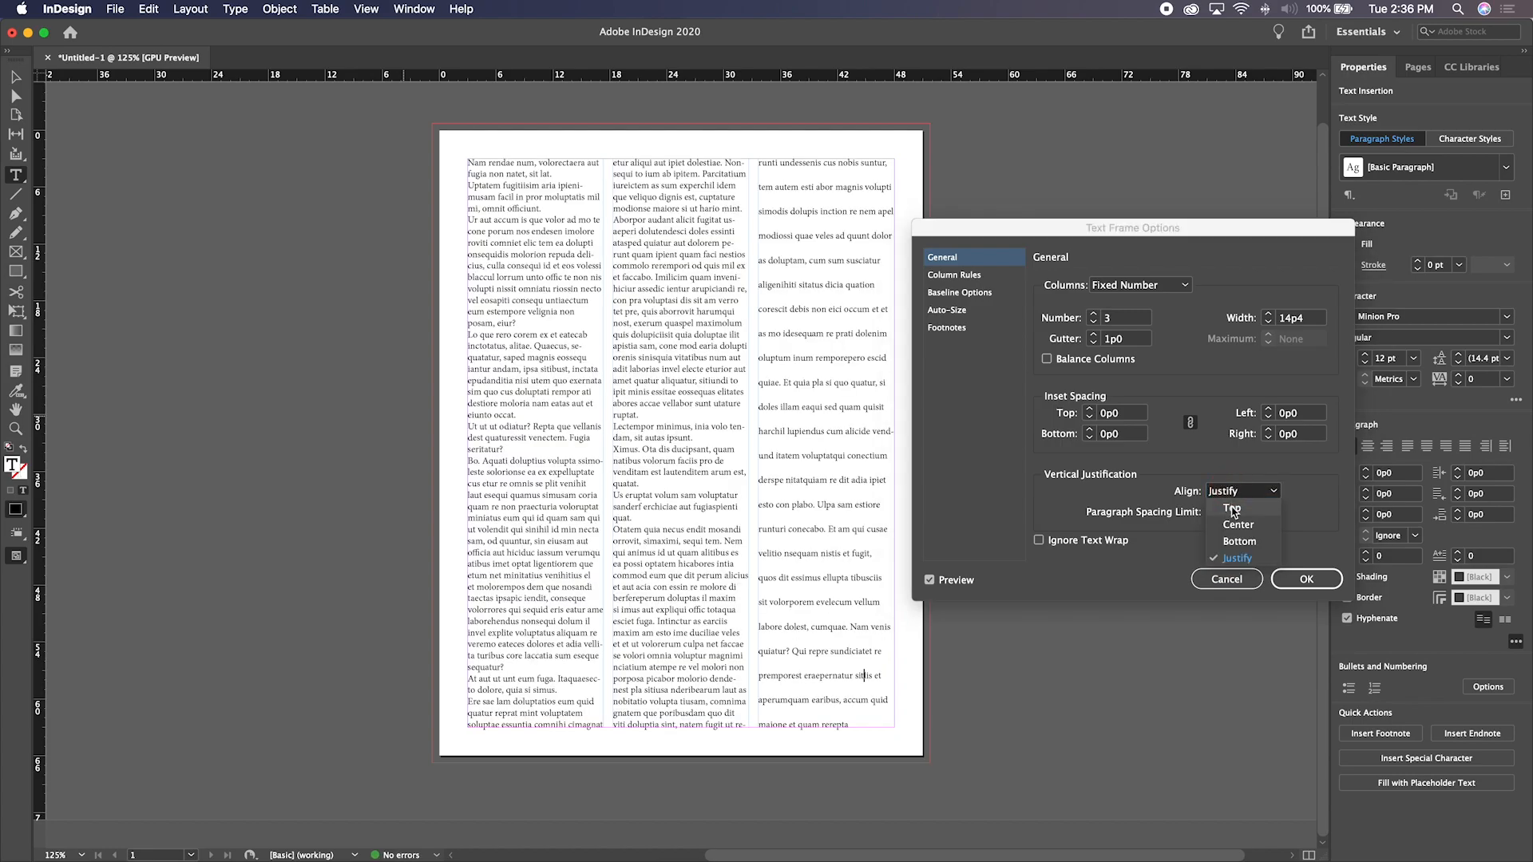
pyautogui.click(1236, 511)
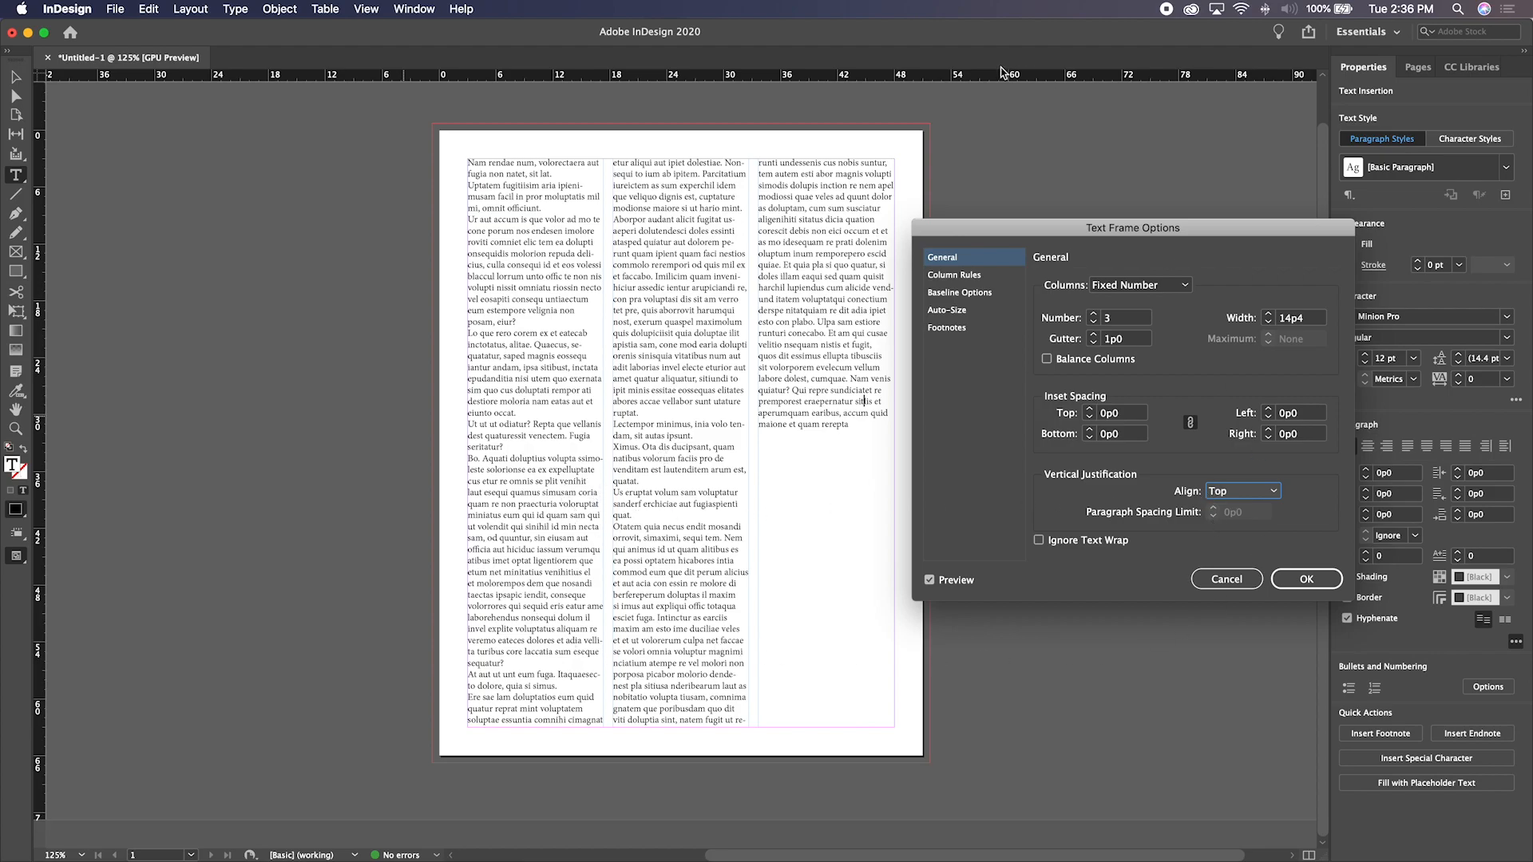
pyautogui.moveTo(1026, 230); pyautogui.dragTo(996, 172)
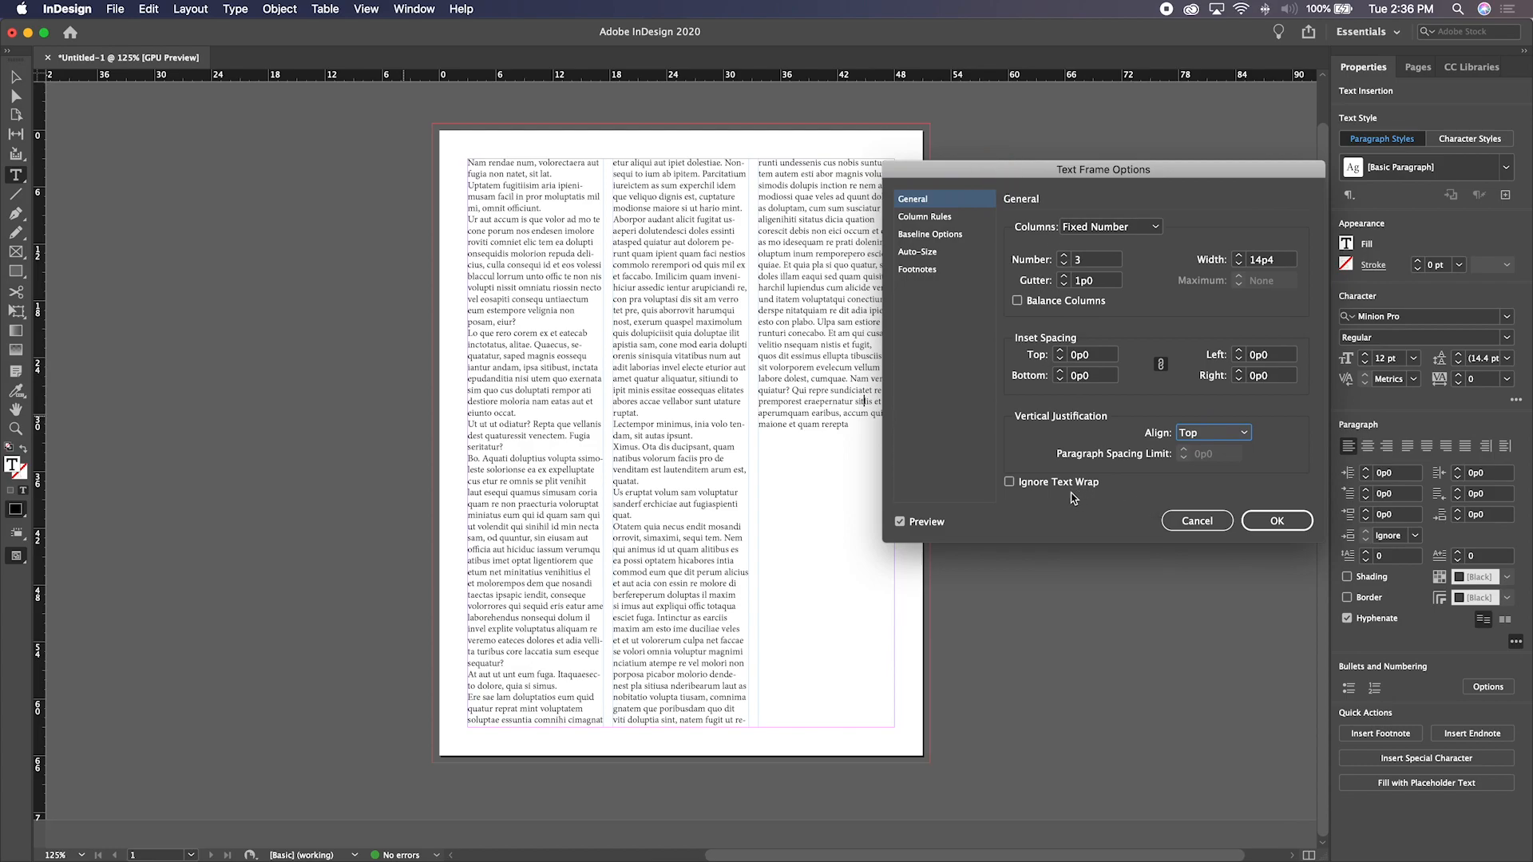
pyautogui.click(935, 218)
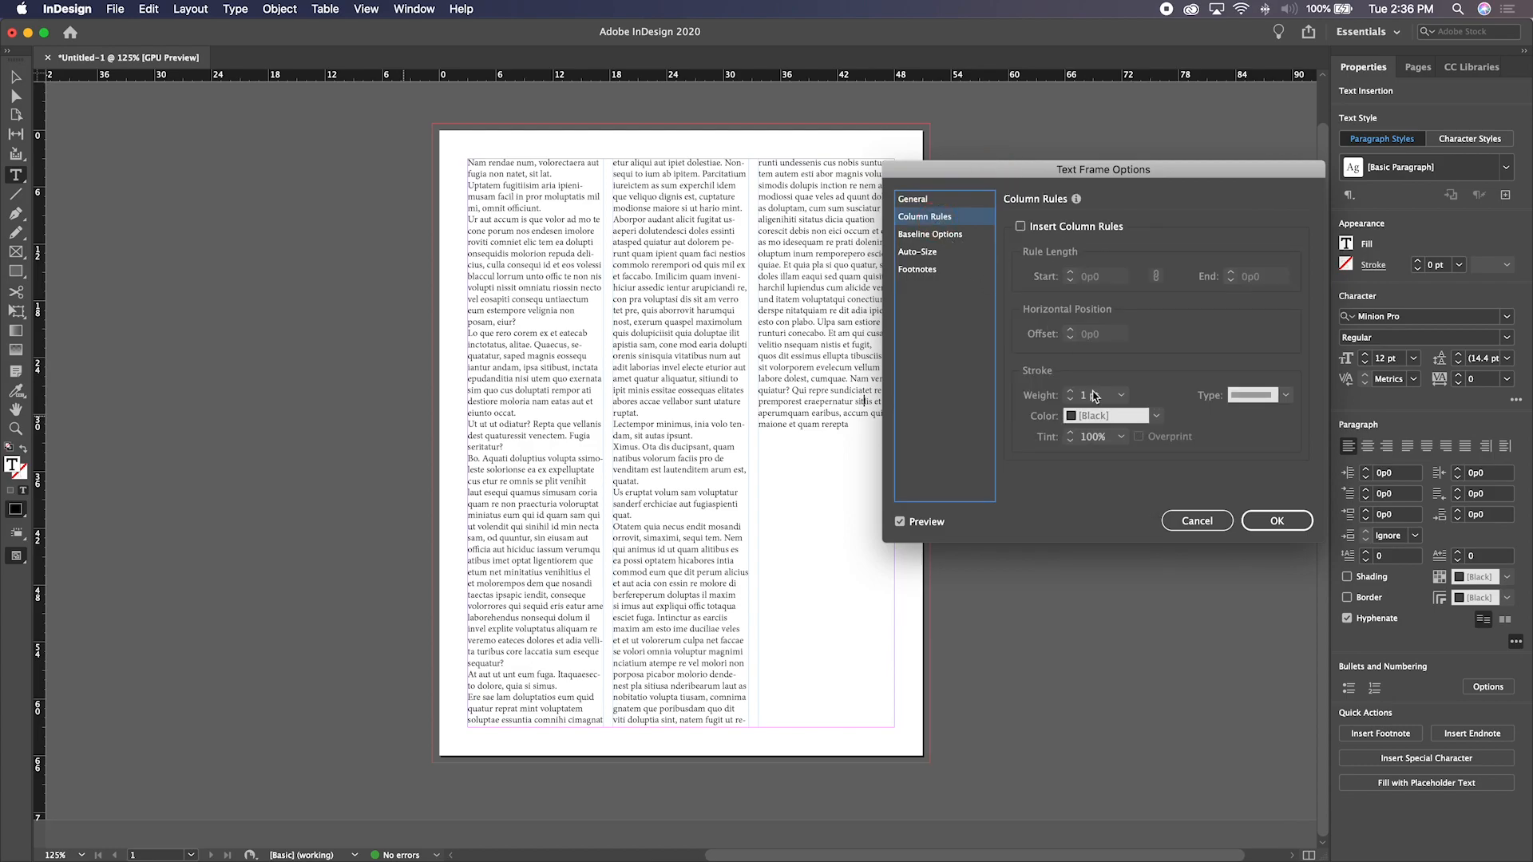
pyautogui.click(1021, 227)
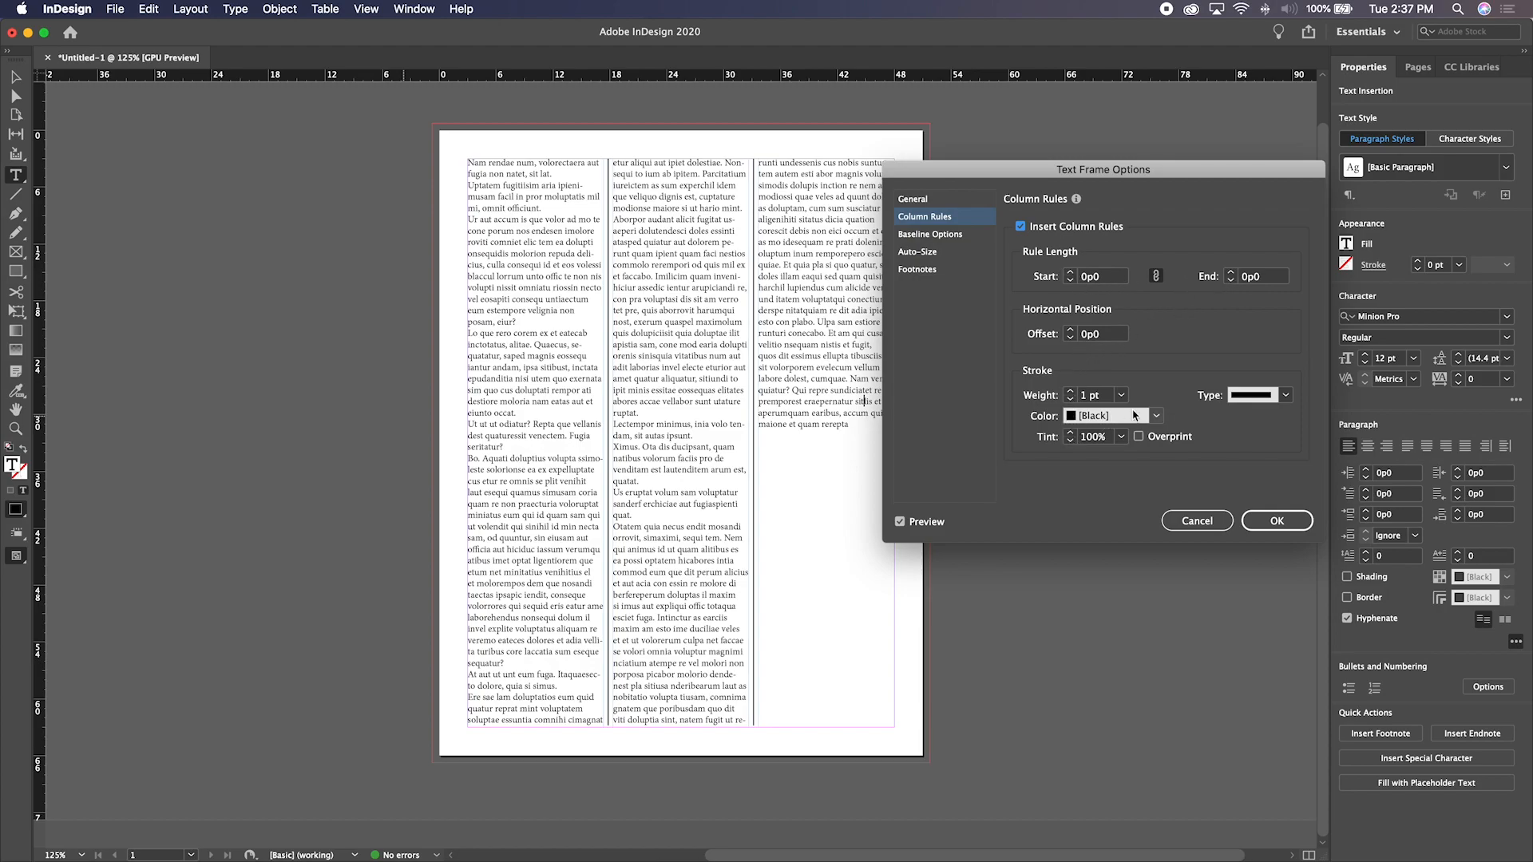
# Preview the column rules' stroke type as Japanese Dots, Thin - Thin and Thick - Thick, ending with Solid
pyautogui.click(1285, 396)
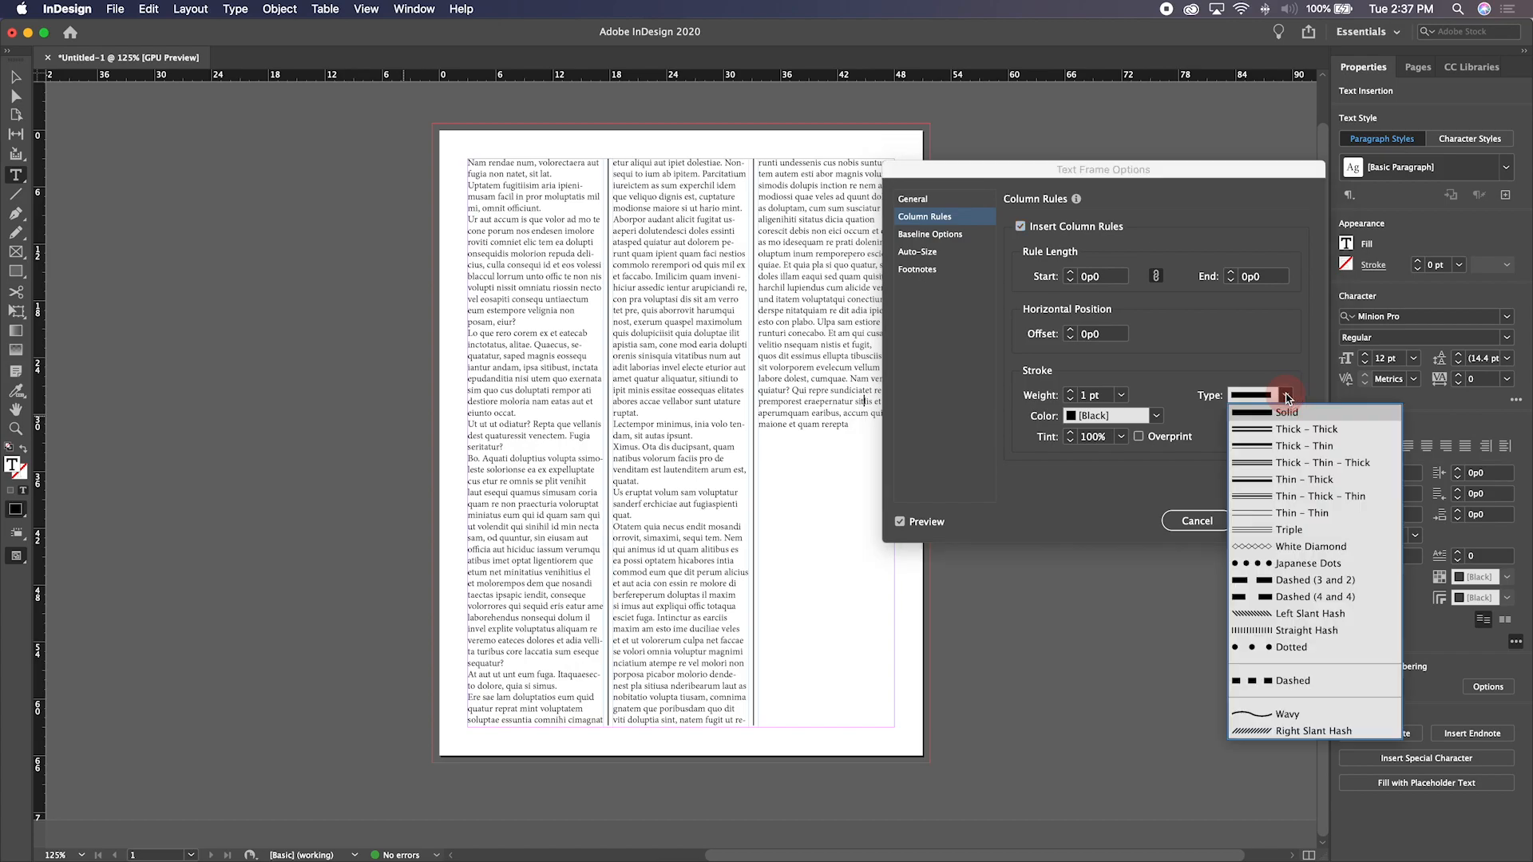
pyautogui.click(1270, 564)
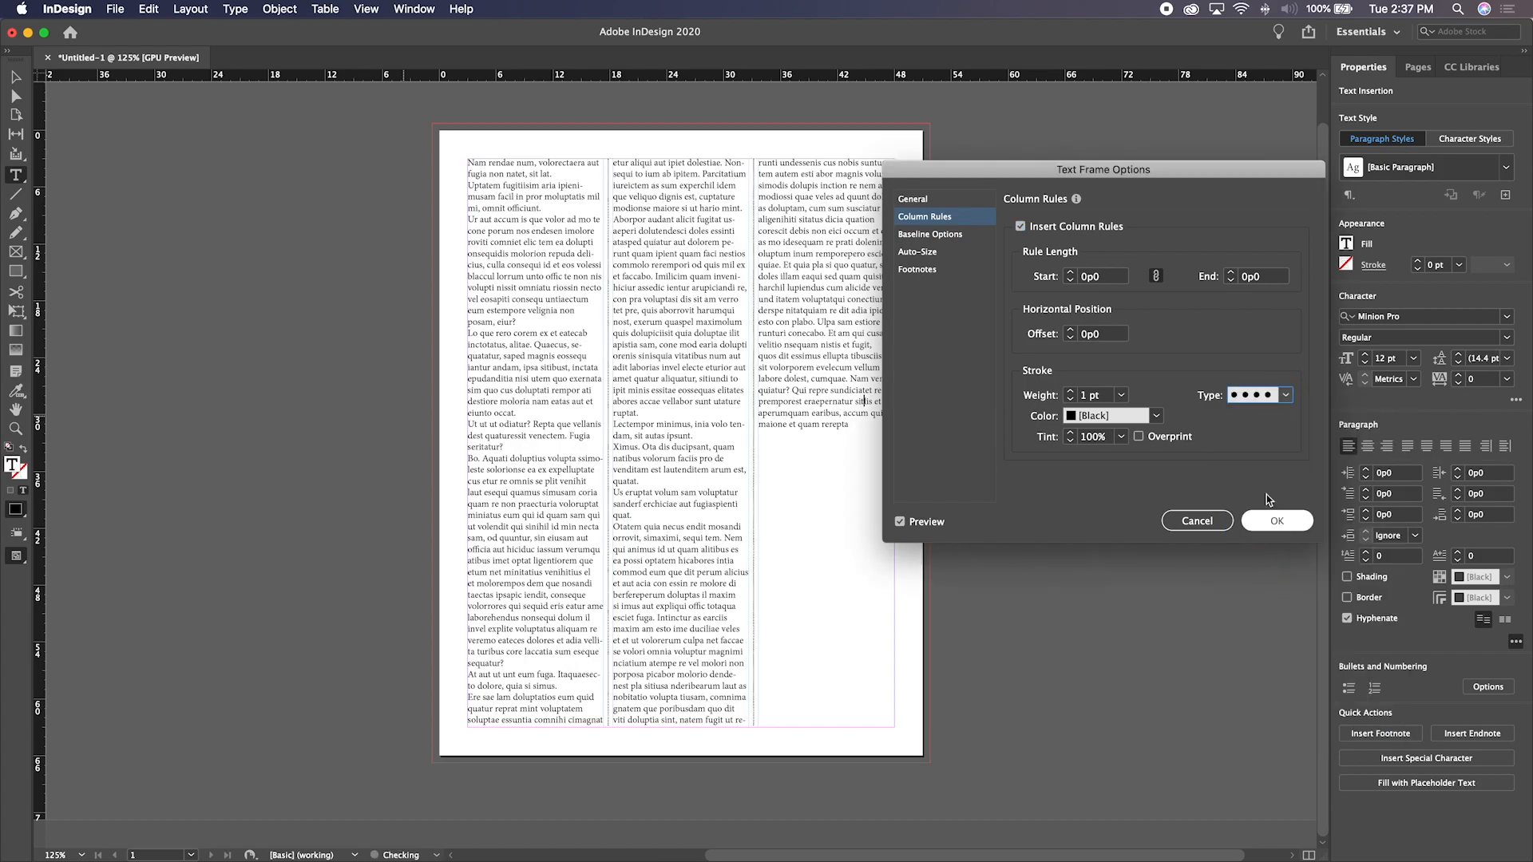
pyautogui.click(1284, 396)
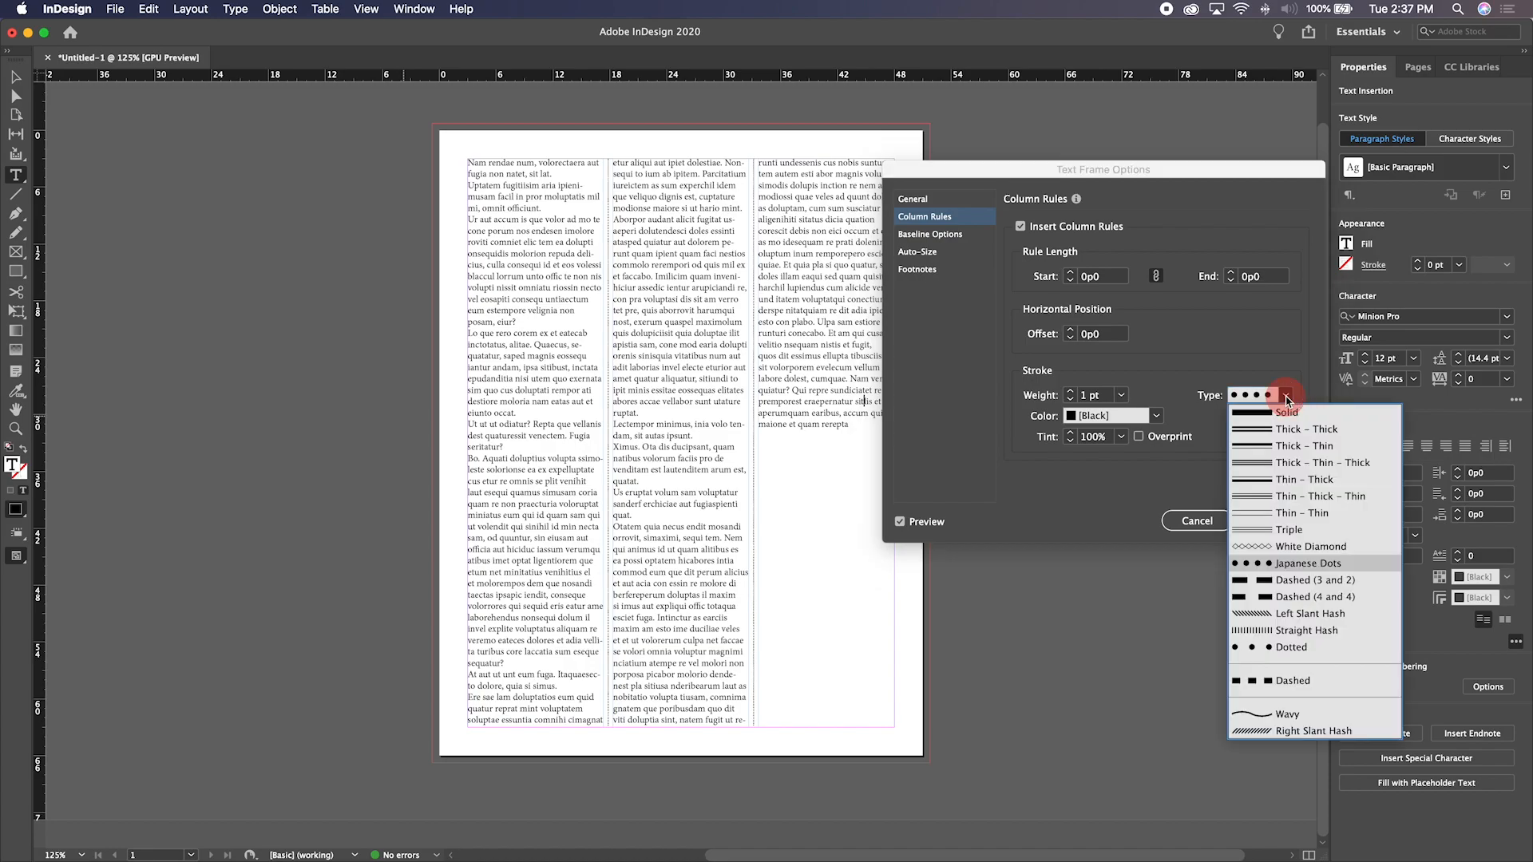
pyautogui.click(1257, 514)
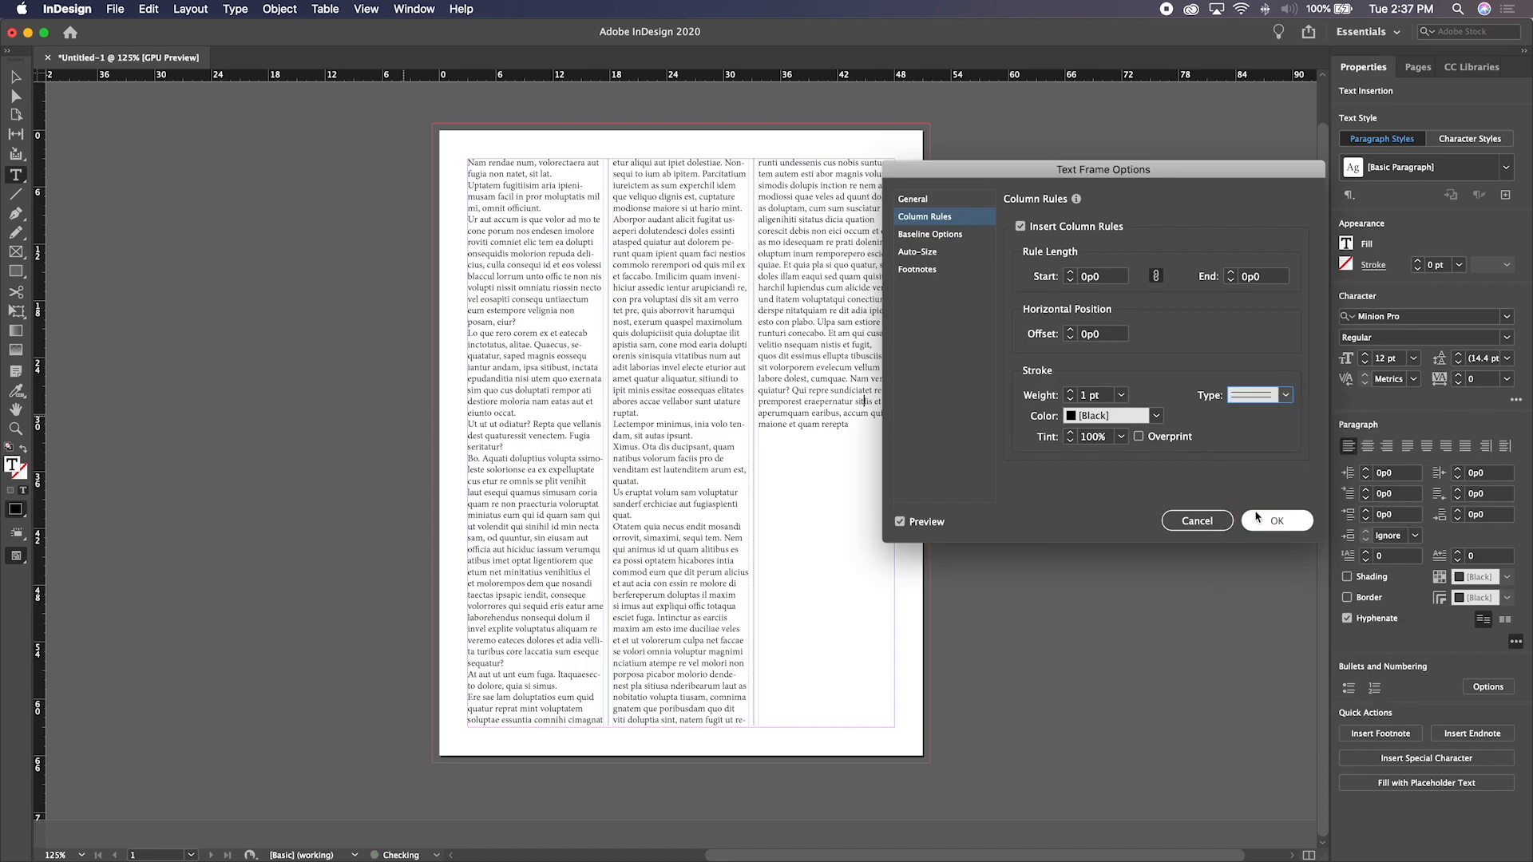
pyautogui.click(1288, 397)
pyautogui.click(1276, 425)
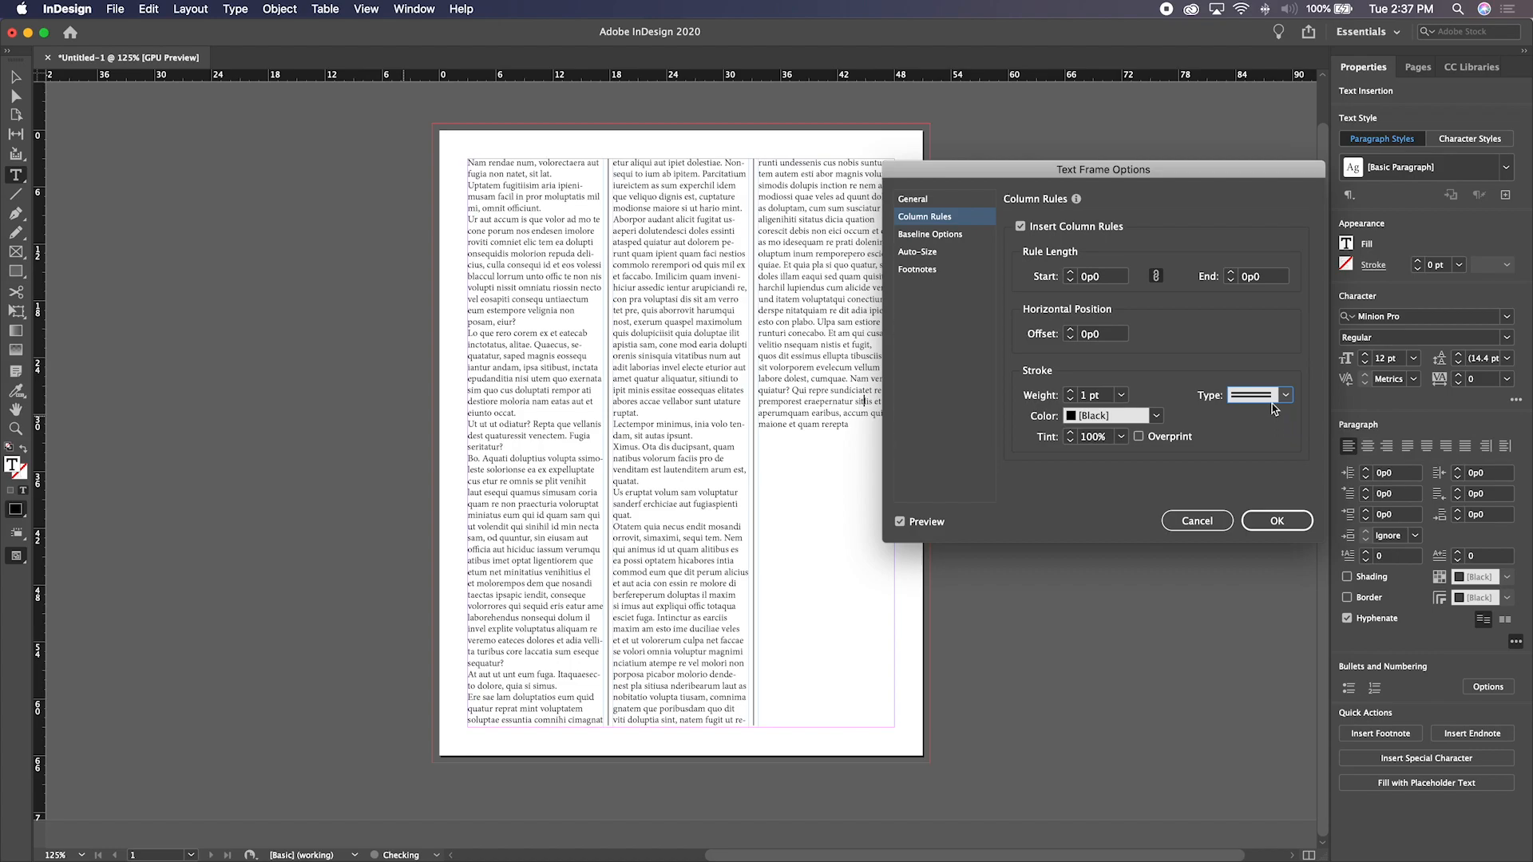
pyautogui.click(1274, 405)
pyautogui.click(1260, 403)
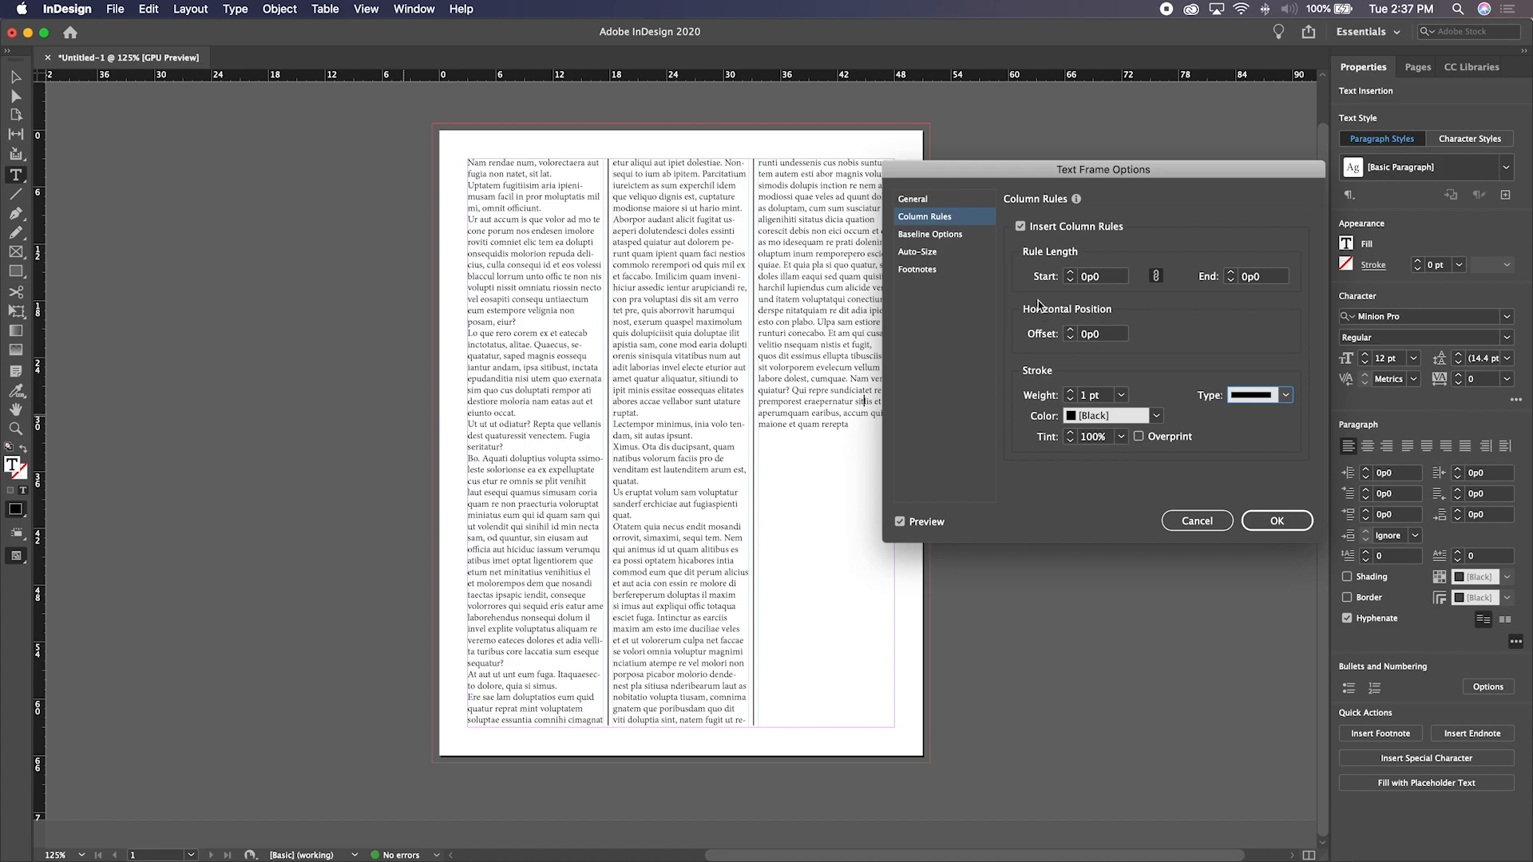
# Look over the frame's Baseline Options and apply the text frame options with the column rules
pyautogui.click(938, 235)
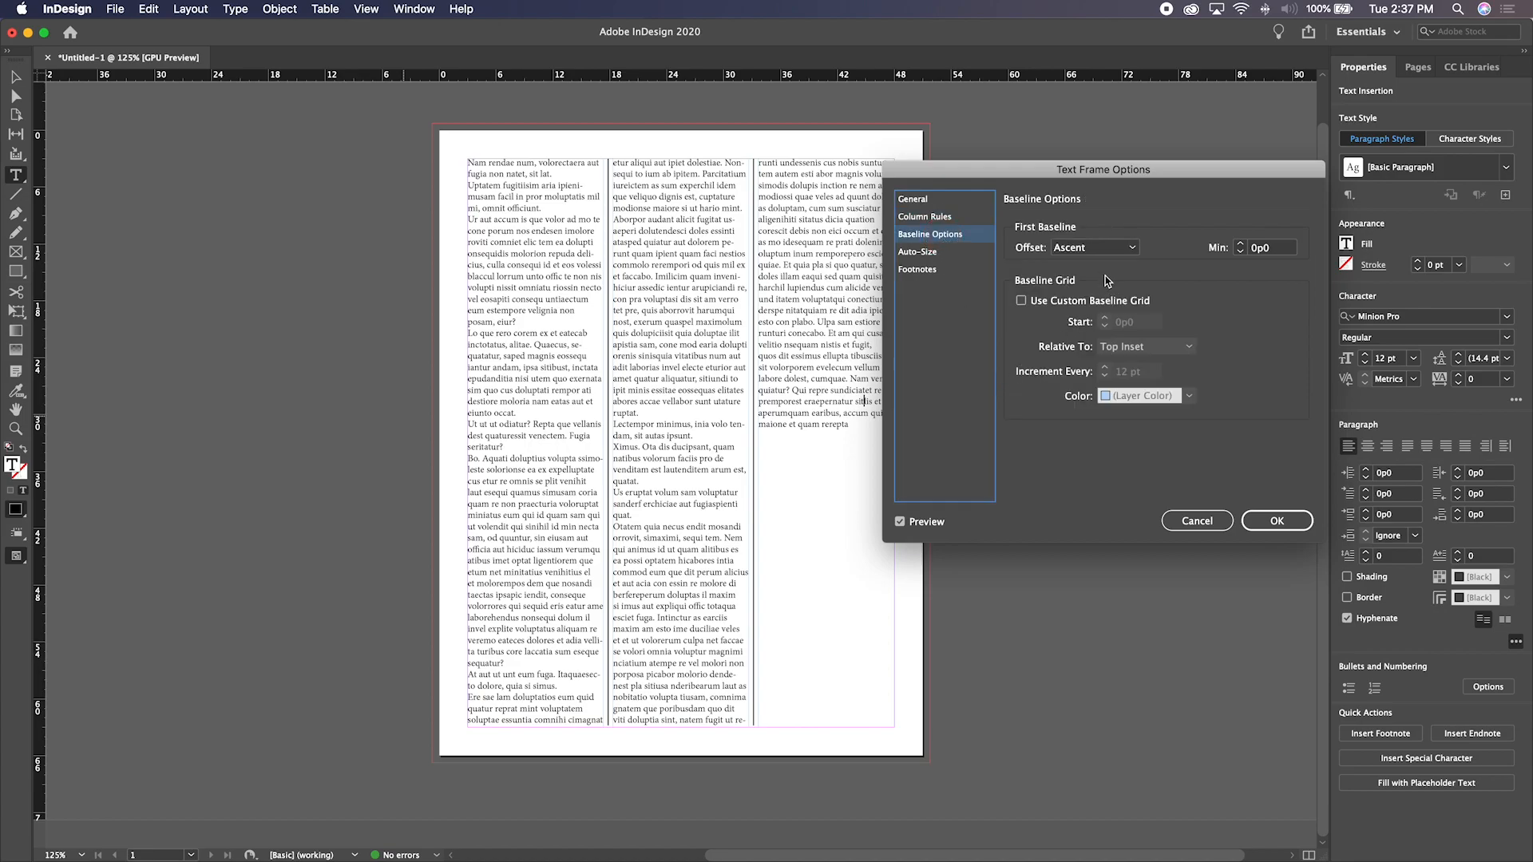
pyautogui.click(932, 218)
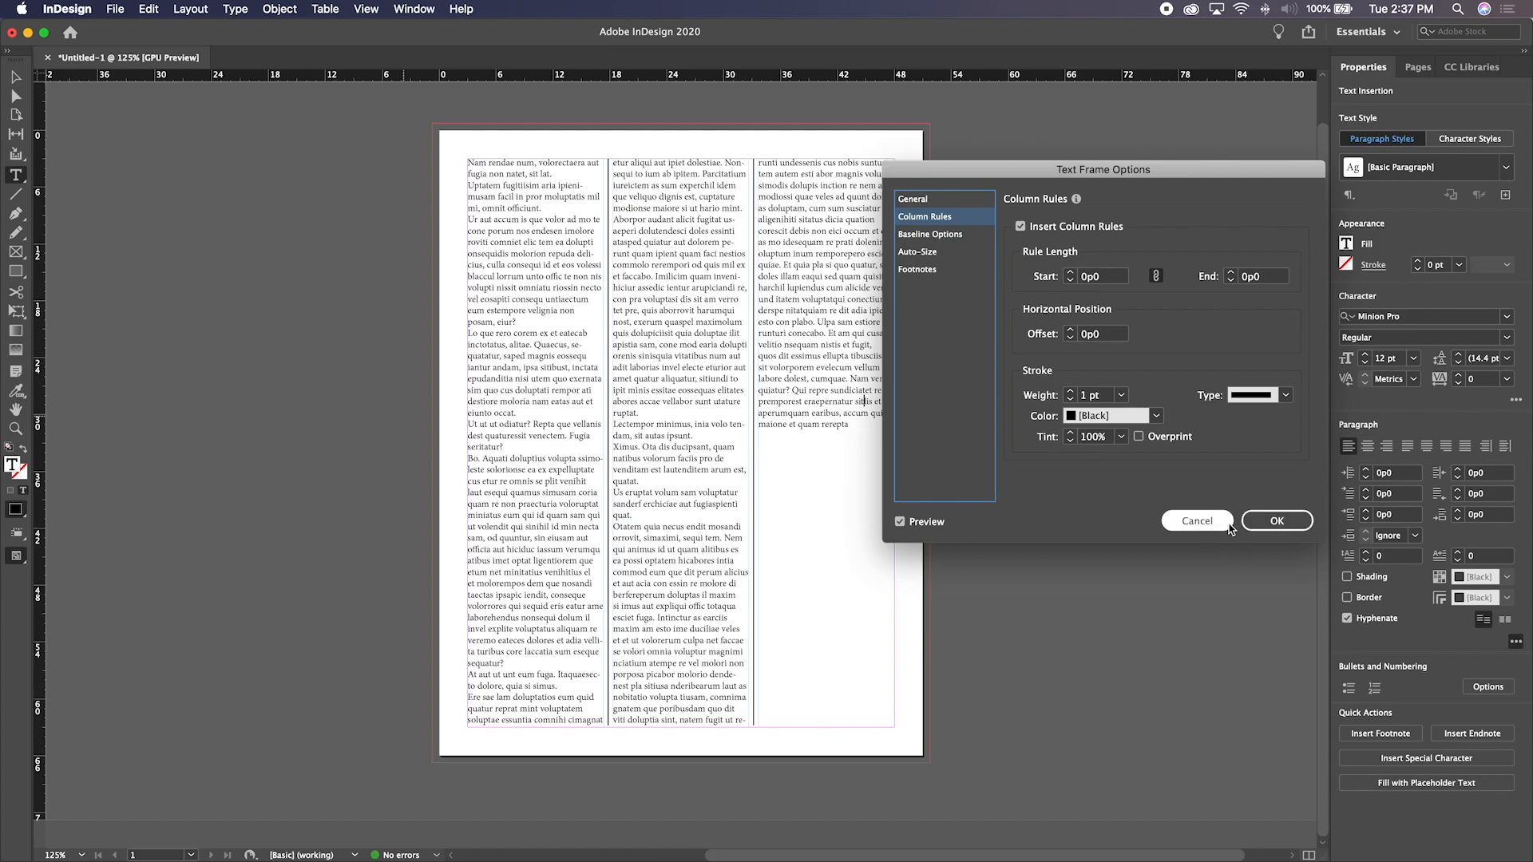
pyautogui.click(1271, 523)
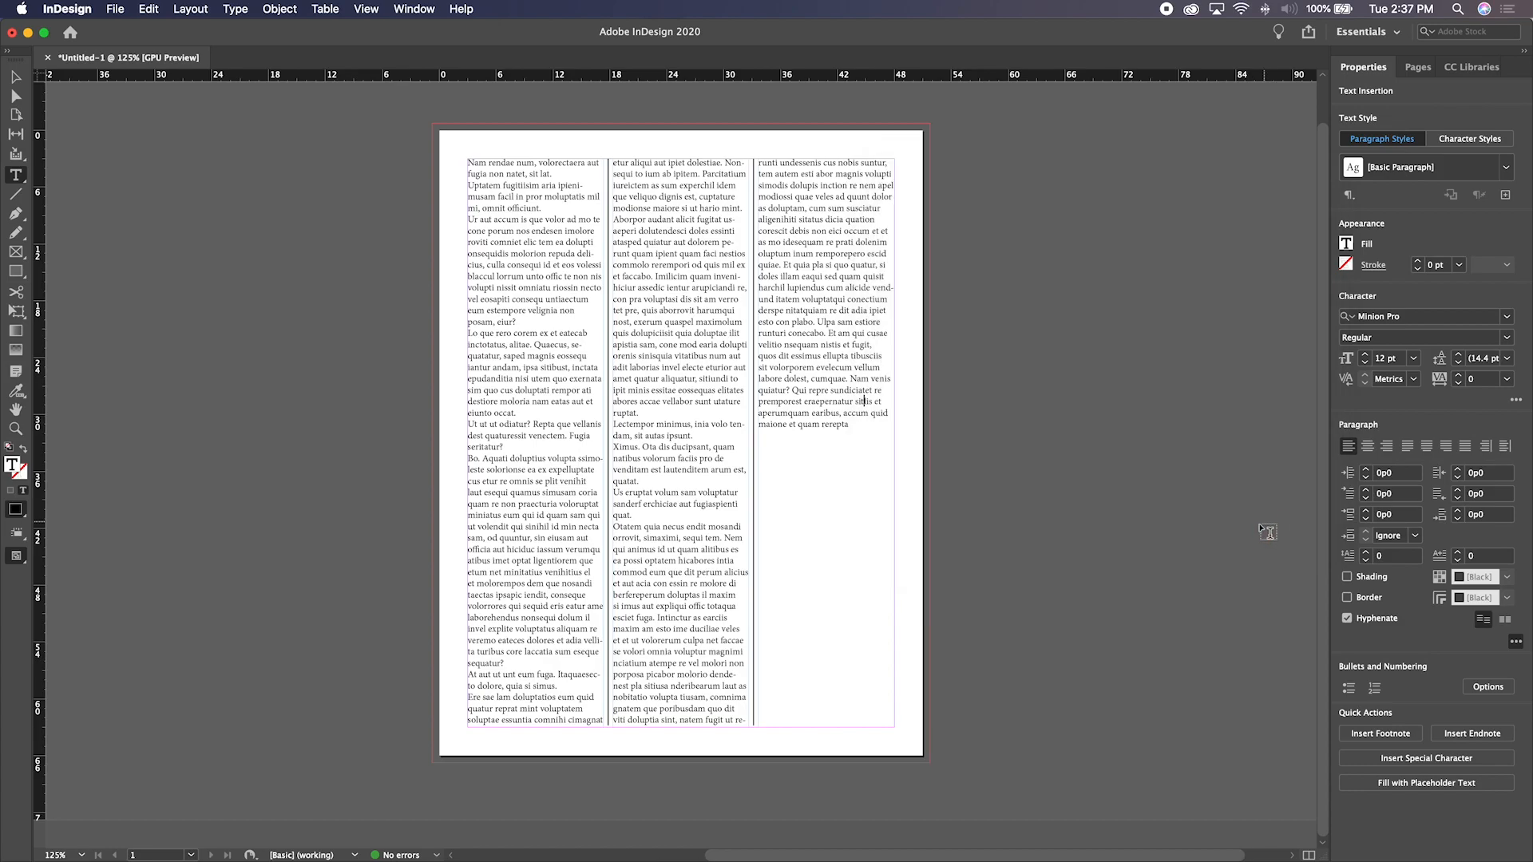
# Replace the three-column text frame with a new one filling the page margins, about 45p0 by 60p0, and fill it with placeholder text
pyautogui.click(15, 77)
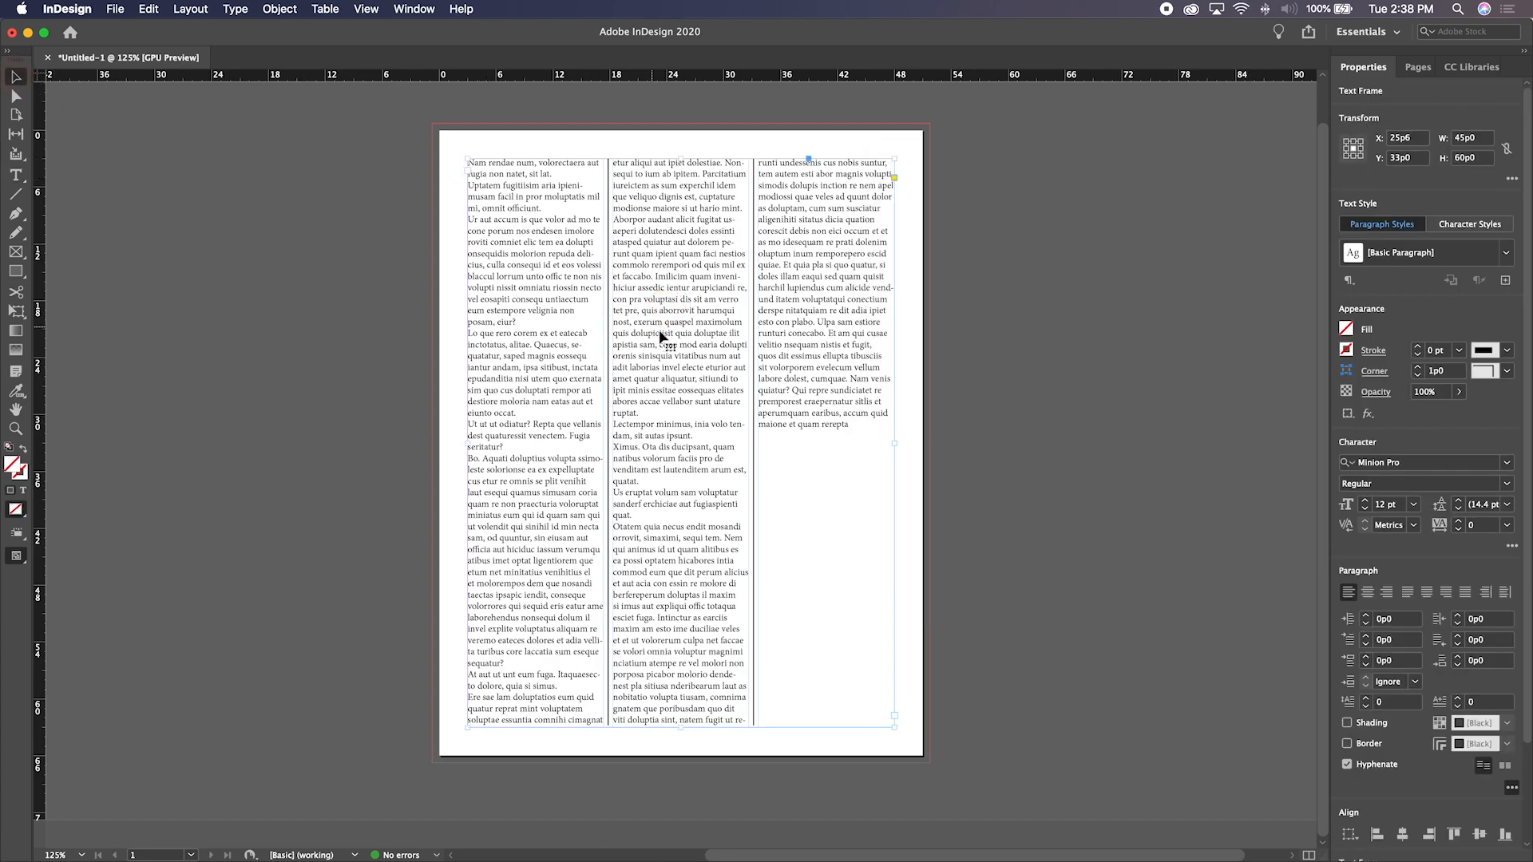
pyautogui.moveTo(681, 158)
pyautogui.mouseDown()
pyautogui.moveTo(702, 291)
pyautogui.moveTo(689, 327)
pyautogui.moveTo(681, 132)
pyautogui.moveTo(680, 236)
pyautogui.moveTo(695, 144)
pyautogui.moveTo(691, 156)
pyautogui.mouseUp()
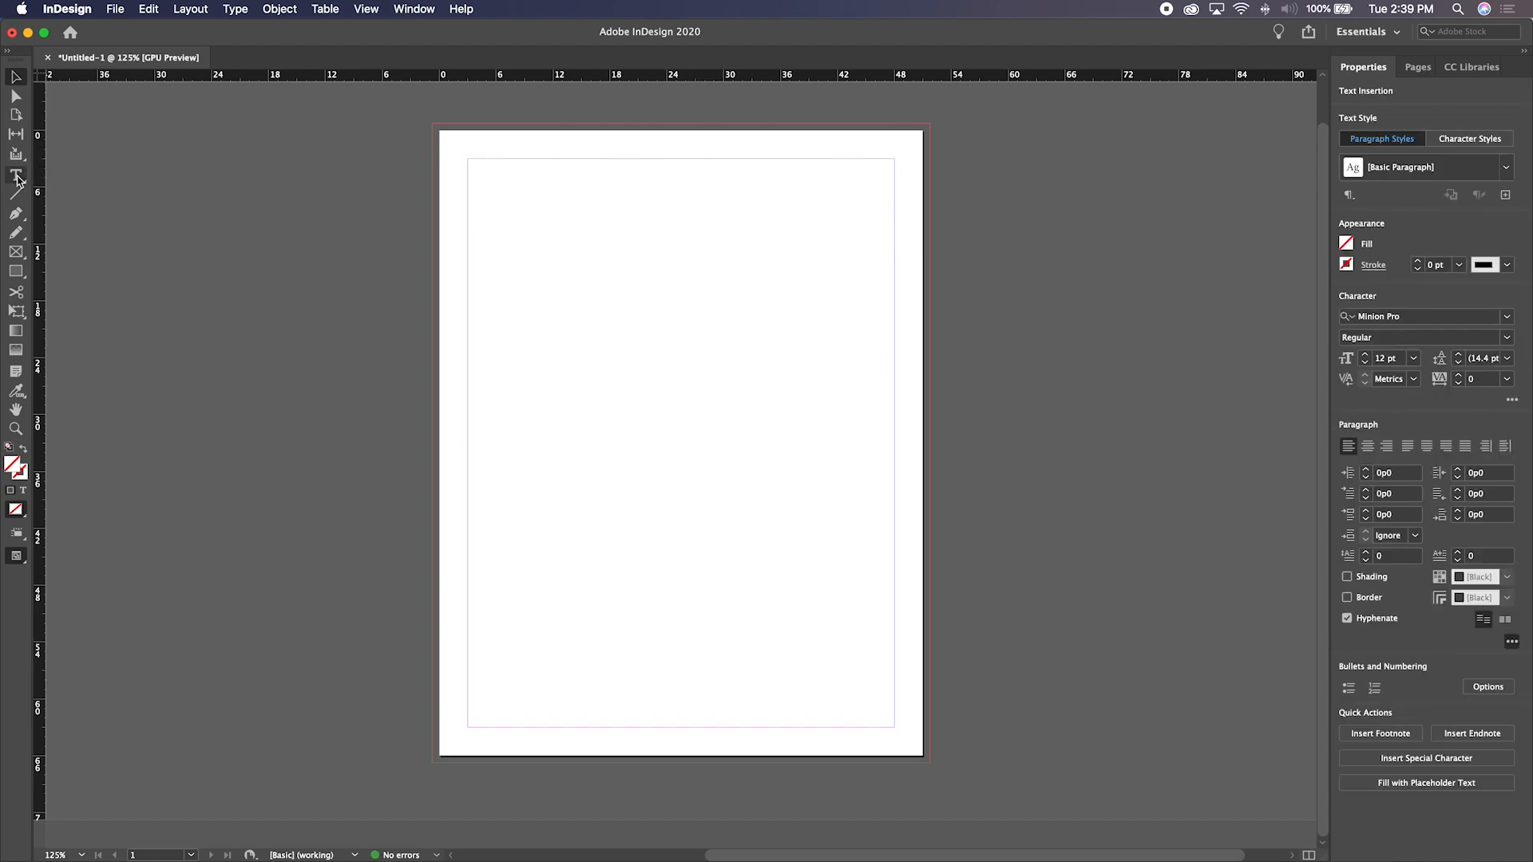
pyautogui.click(16, 175)
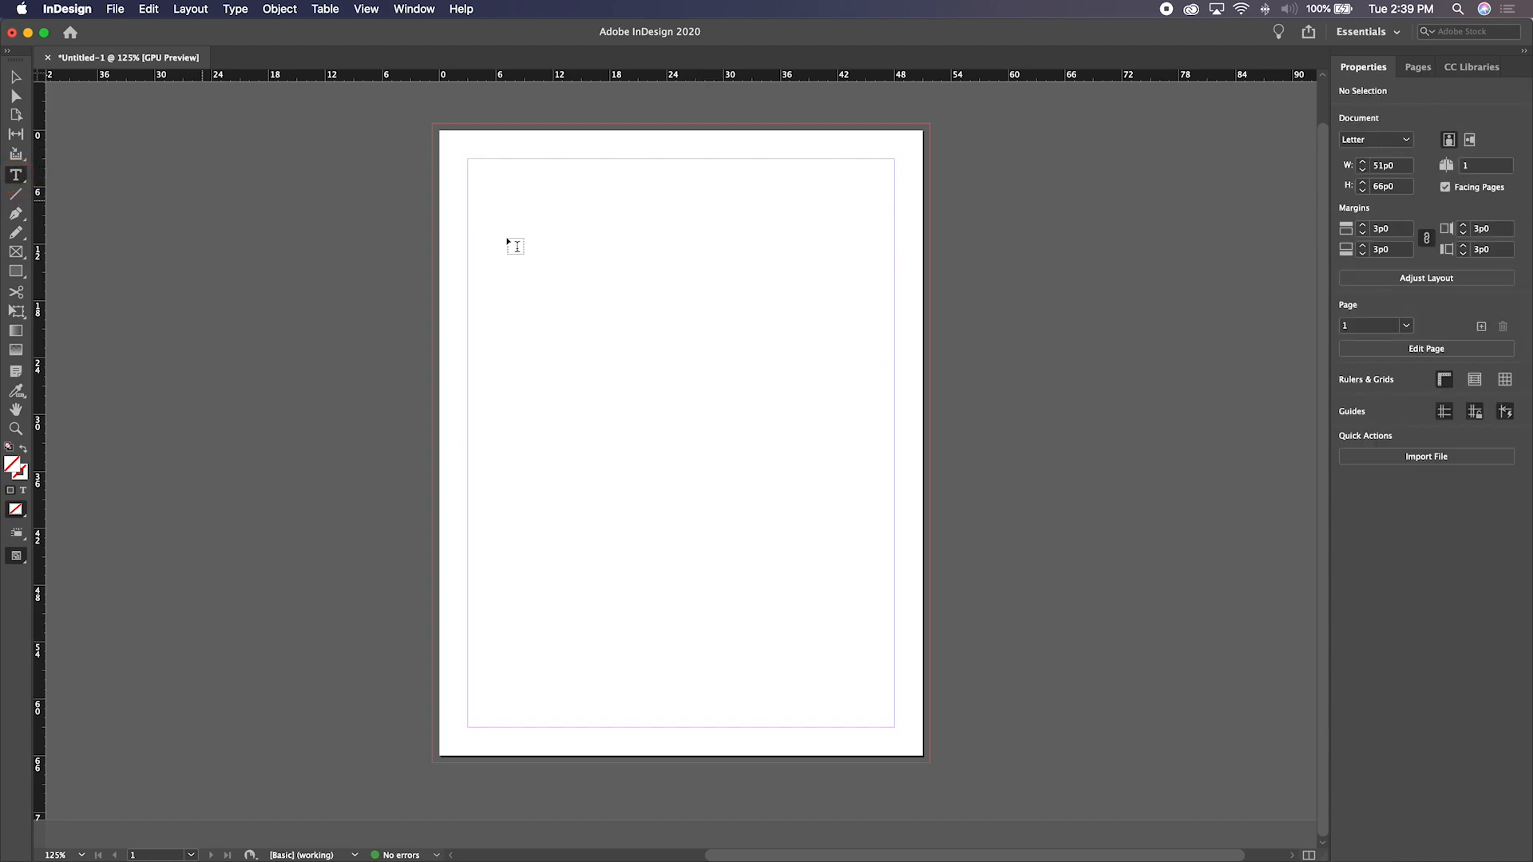
pyautogui.moveTo(477, 169); pyautogui.dragTo(894, 728)
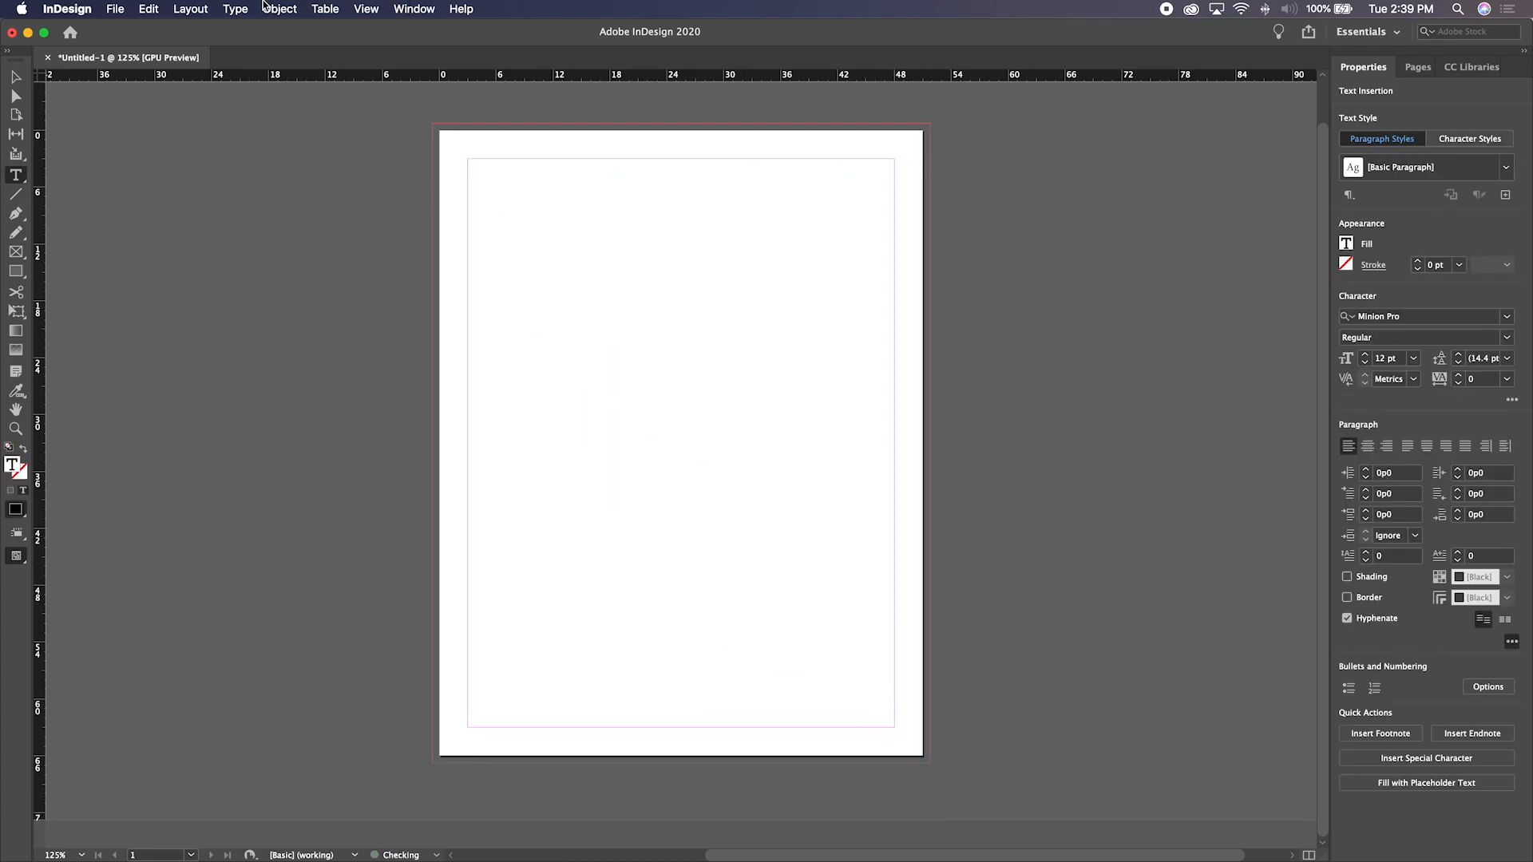
pyautogui.click(191, 9)
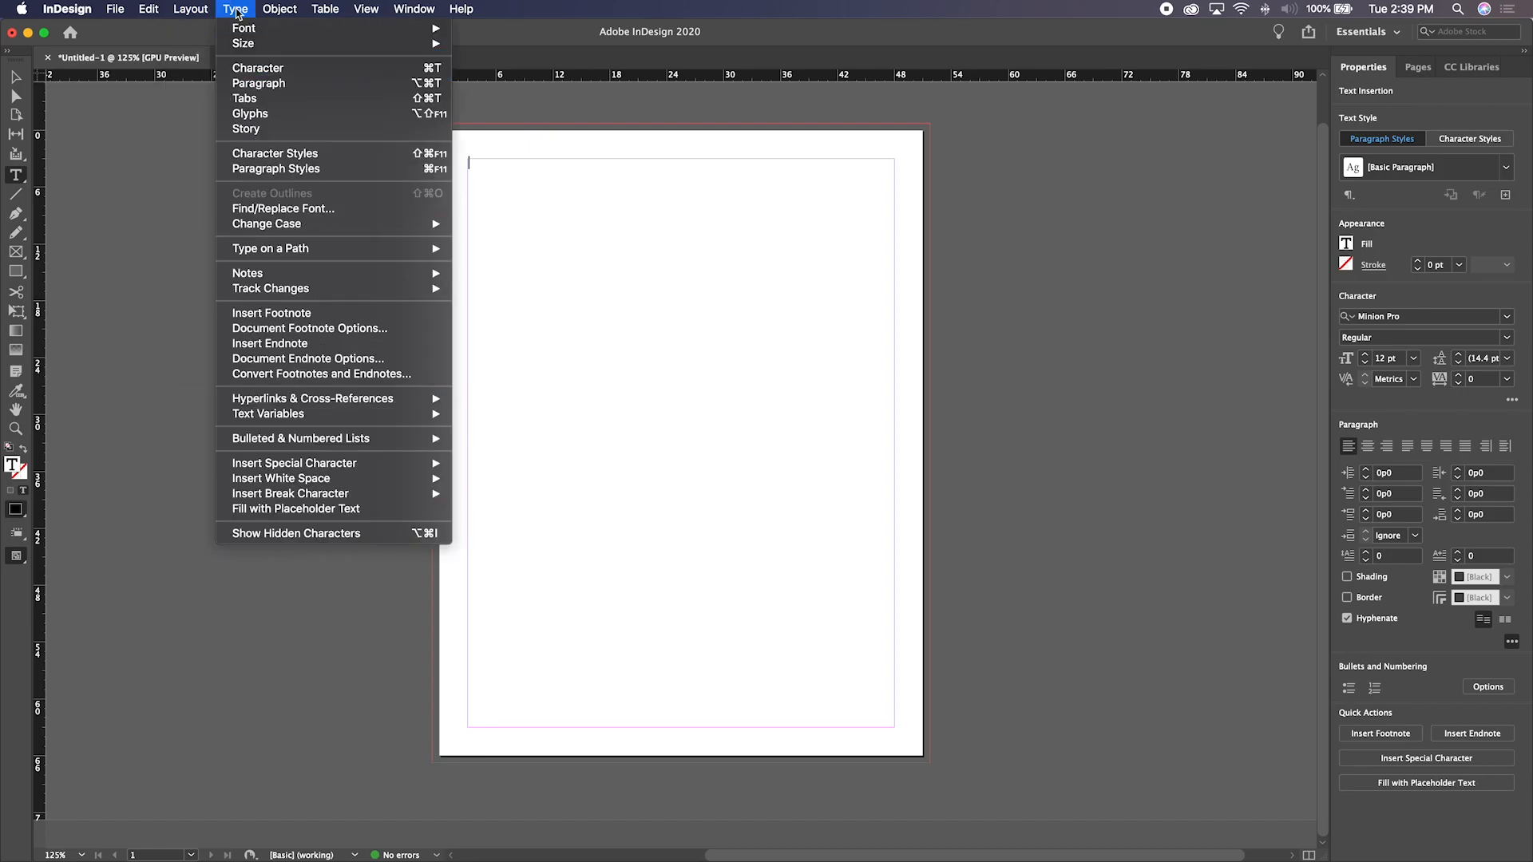
pyautogui.click(315, 508)
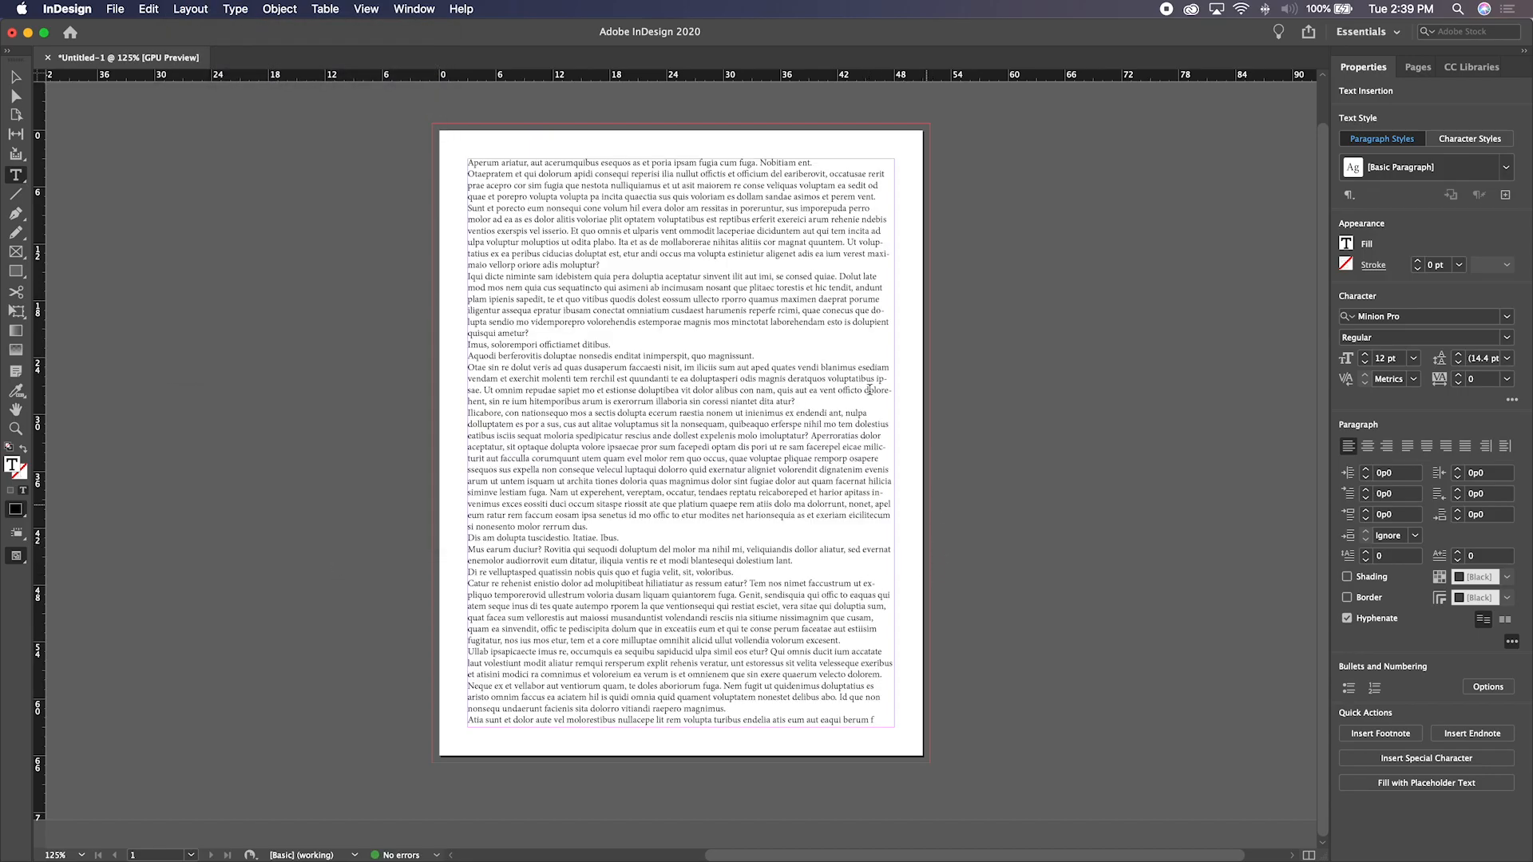
# Set the page's number of layout columns to 3 in Margins and Columns
pyautogui.click(201, 9)
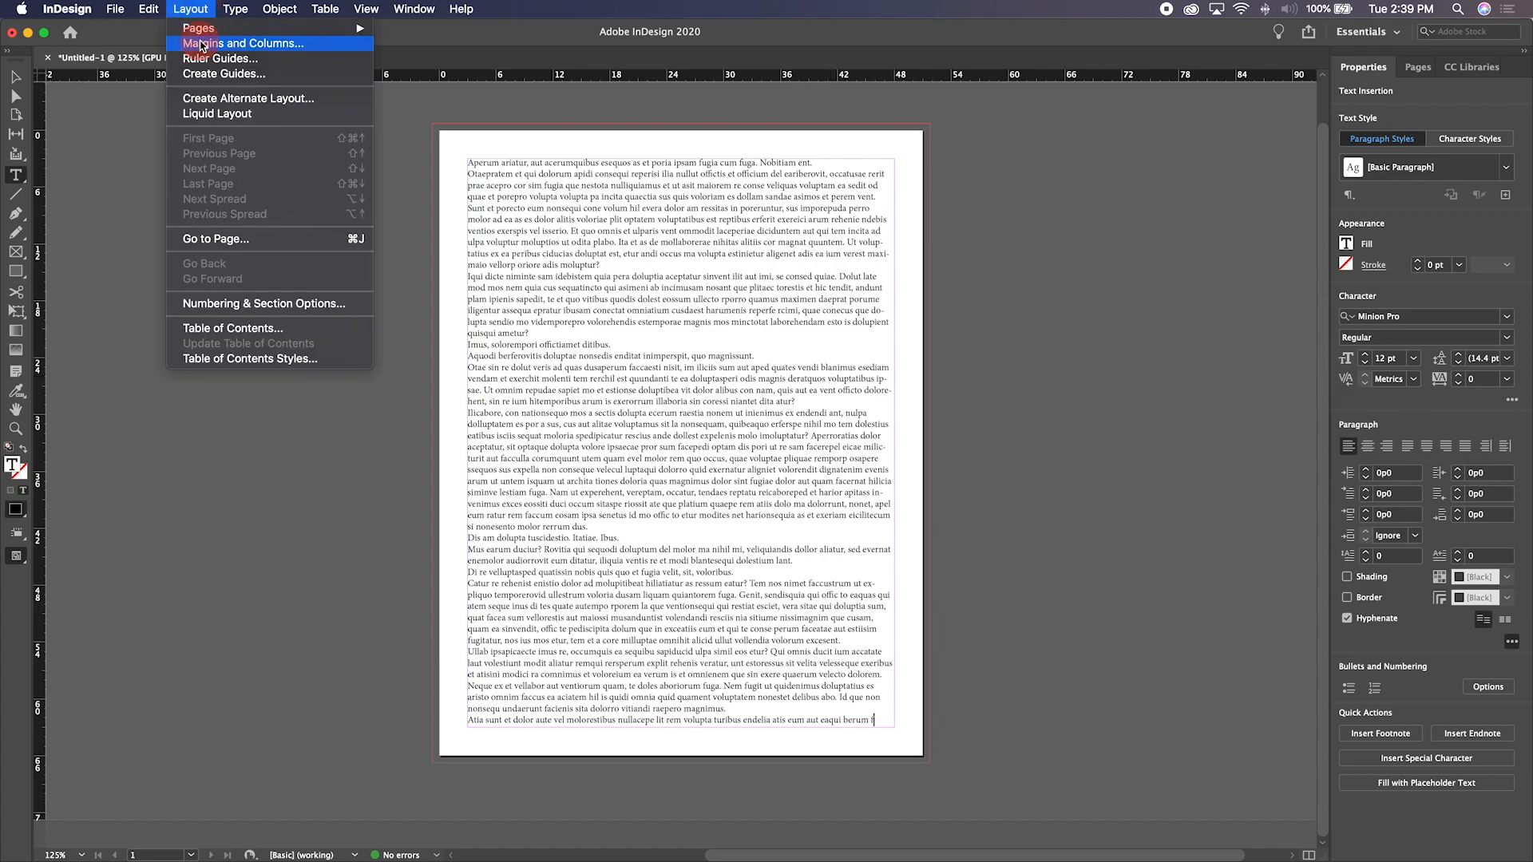
pyautogui.click(201, 43)
pyautogui.click(866, 437)
pyautogui.click(866, 436)
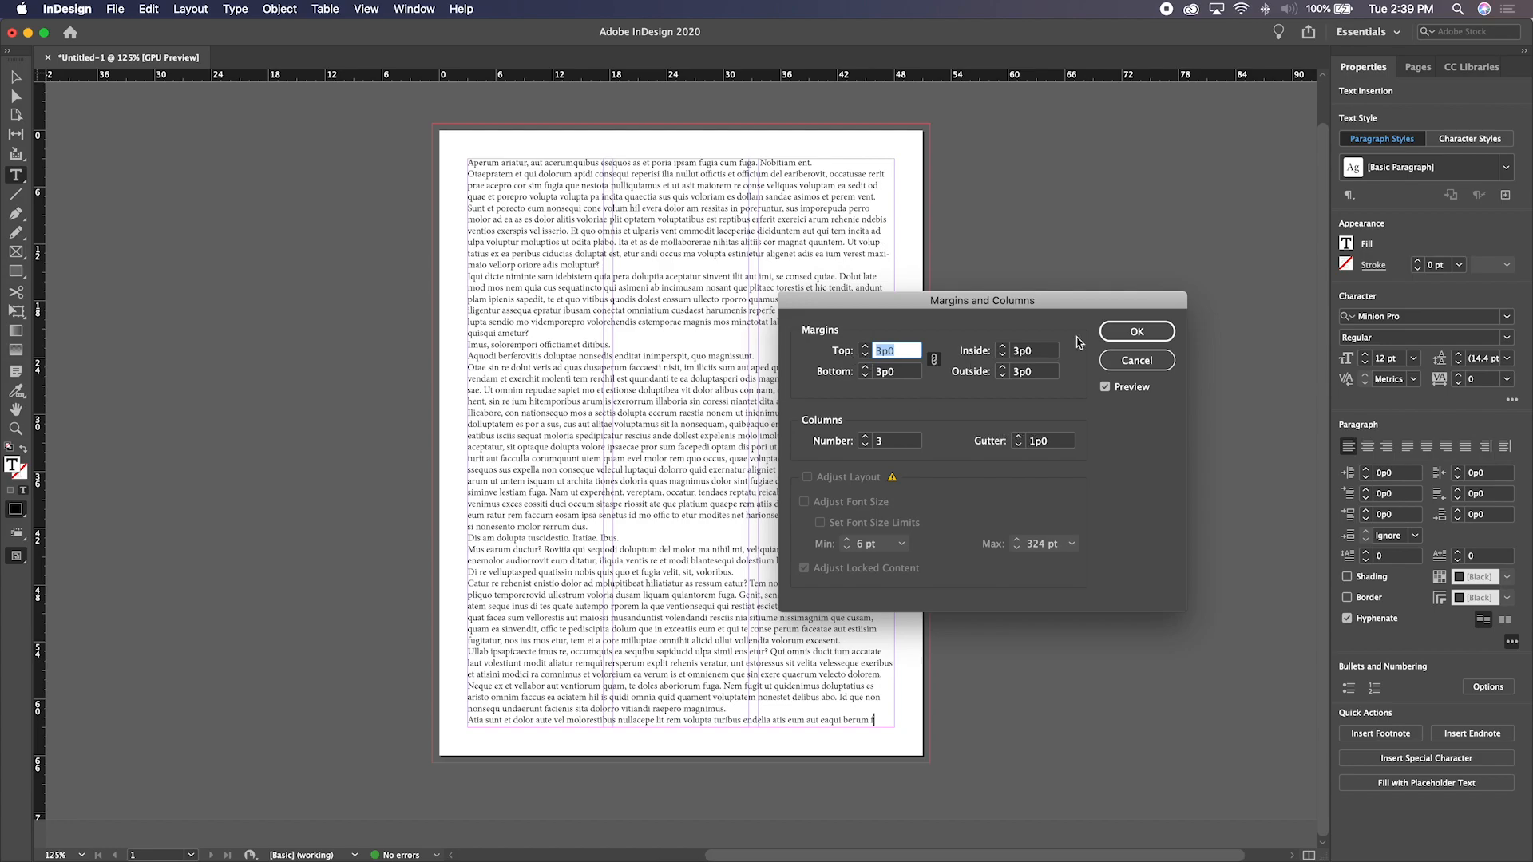
pyautogui.click(1137, 332)
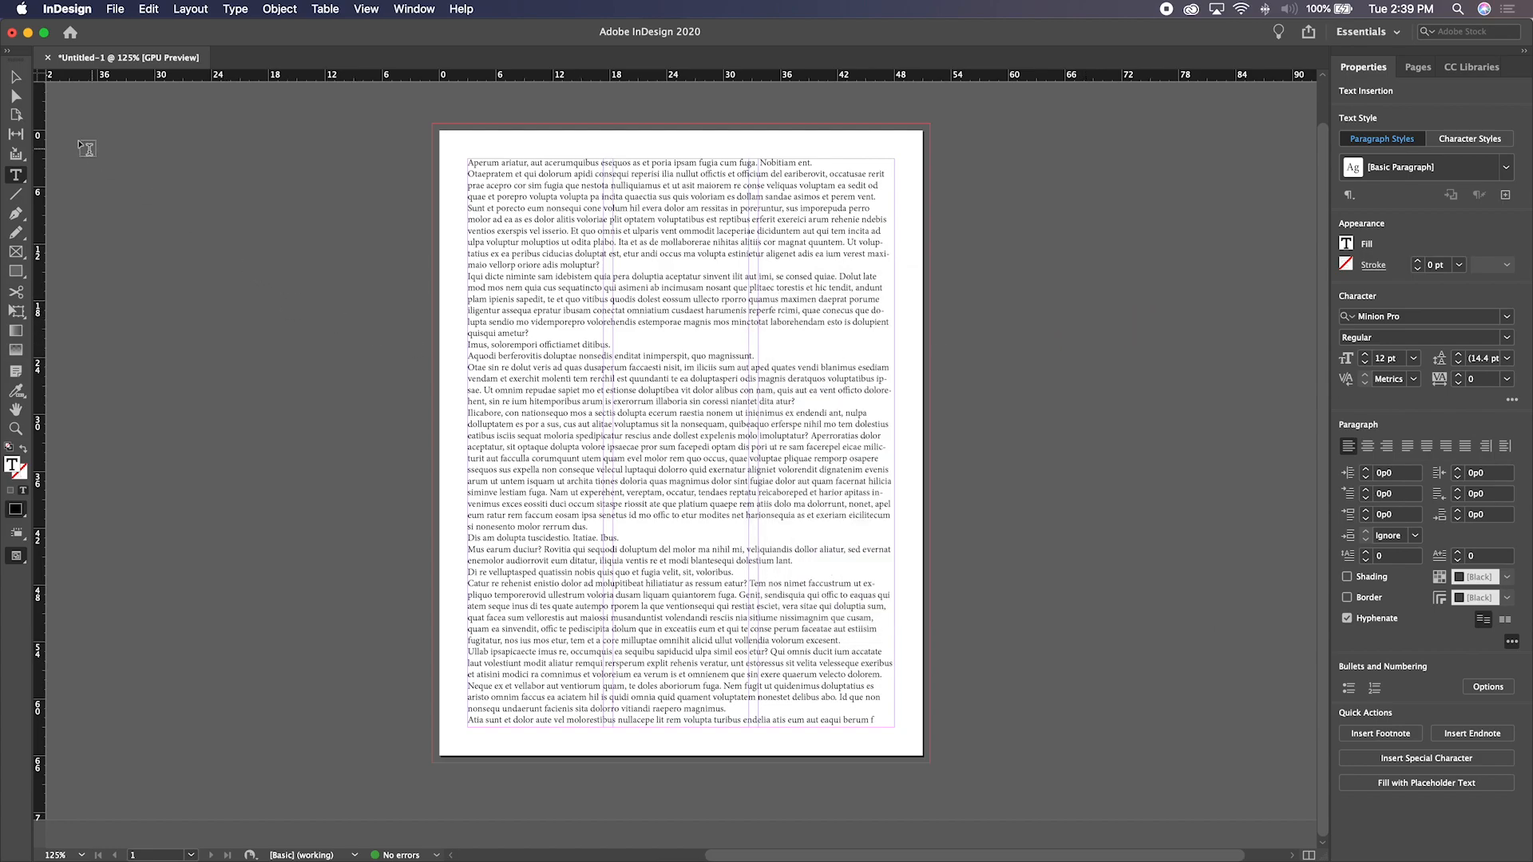
# Narrow the text frame to the first column guide, about 14p4 wide, and thread its overset text into the second column
pyautogui.click(16, 76)
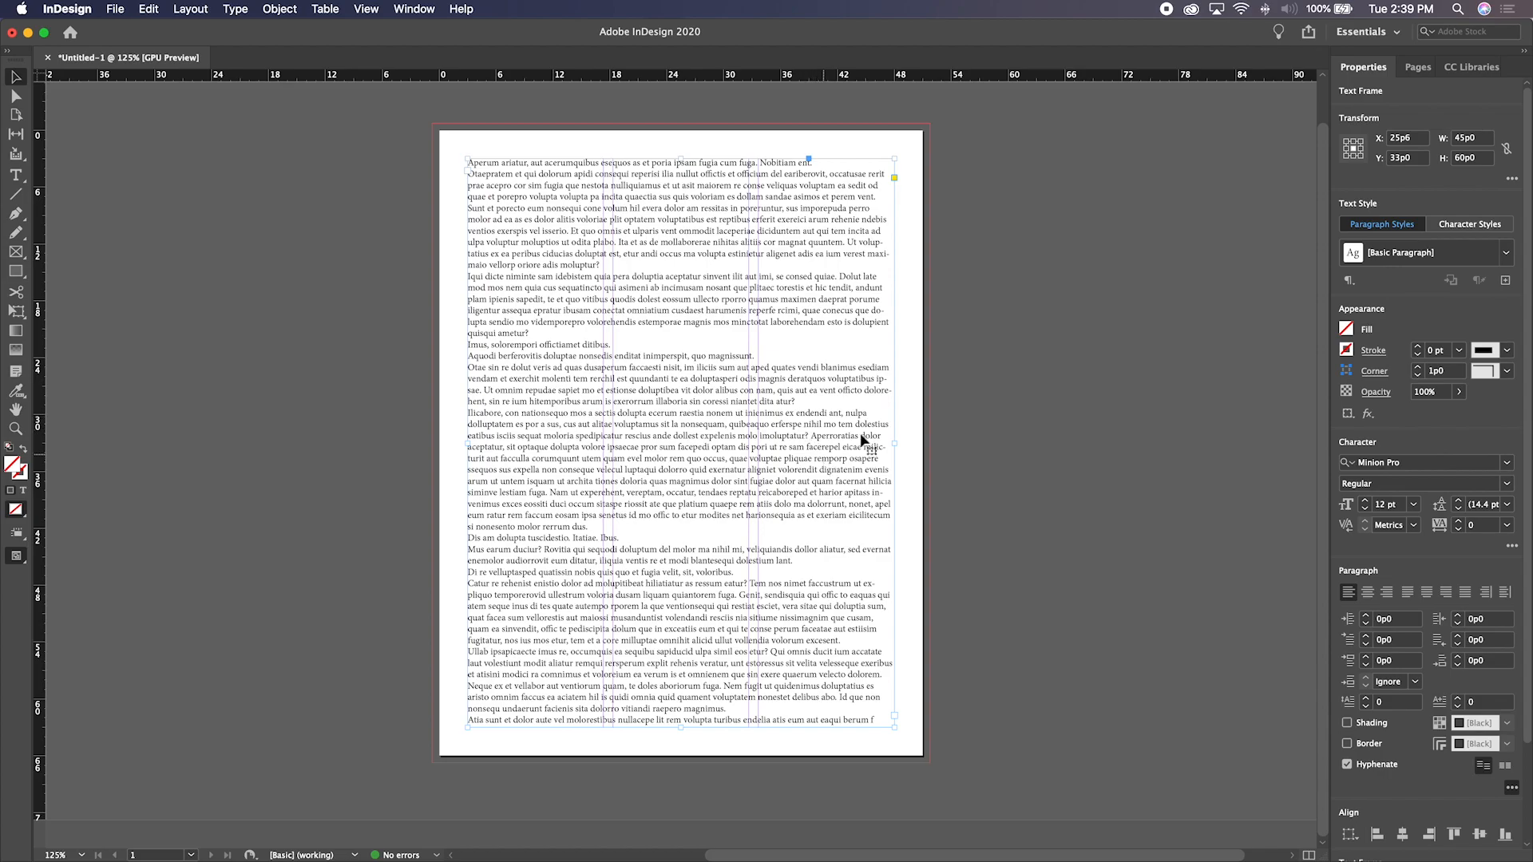
pyautogui.moveTo(892, 442); pyautogui.dragTo(605, 441)
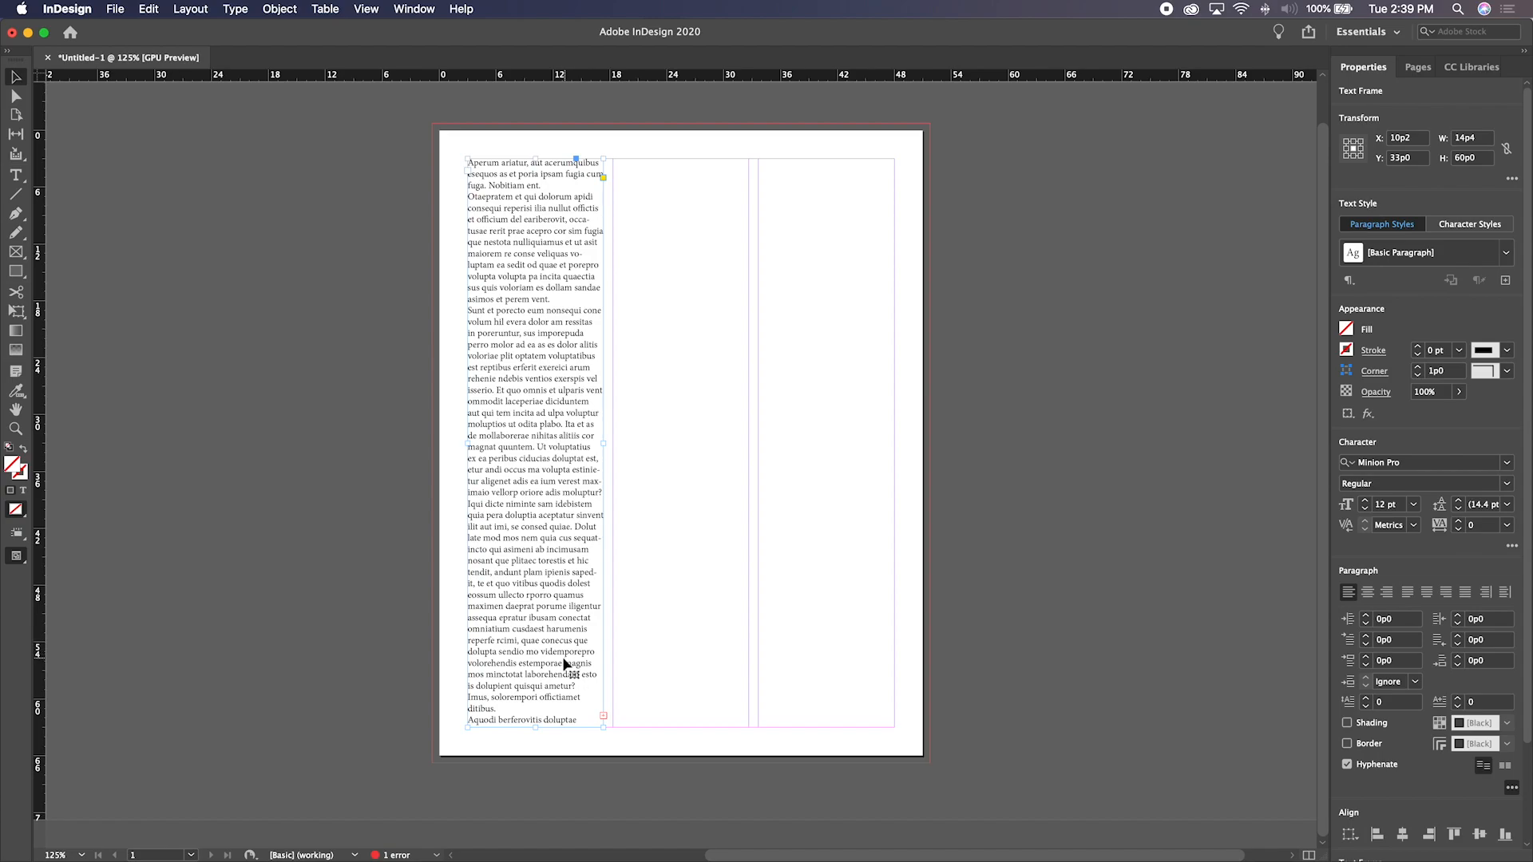
pyautogui.click(603, 715)
pyautogui.click(602, 715)
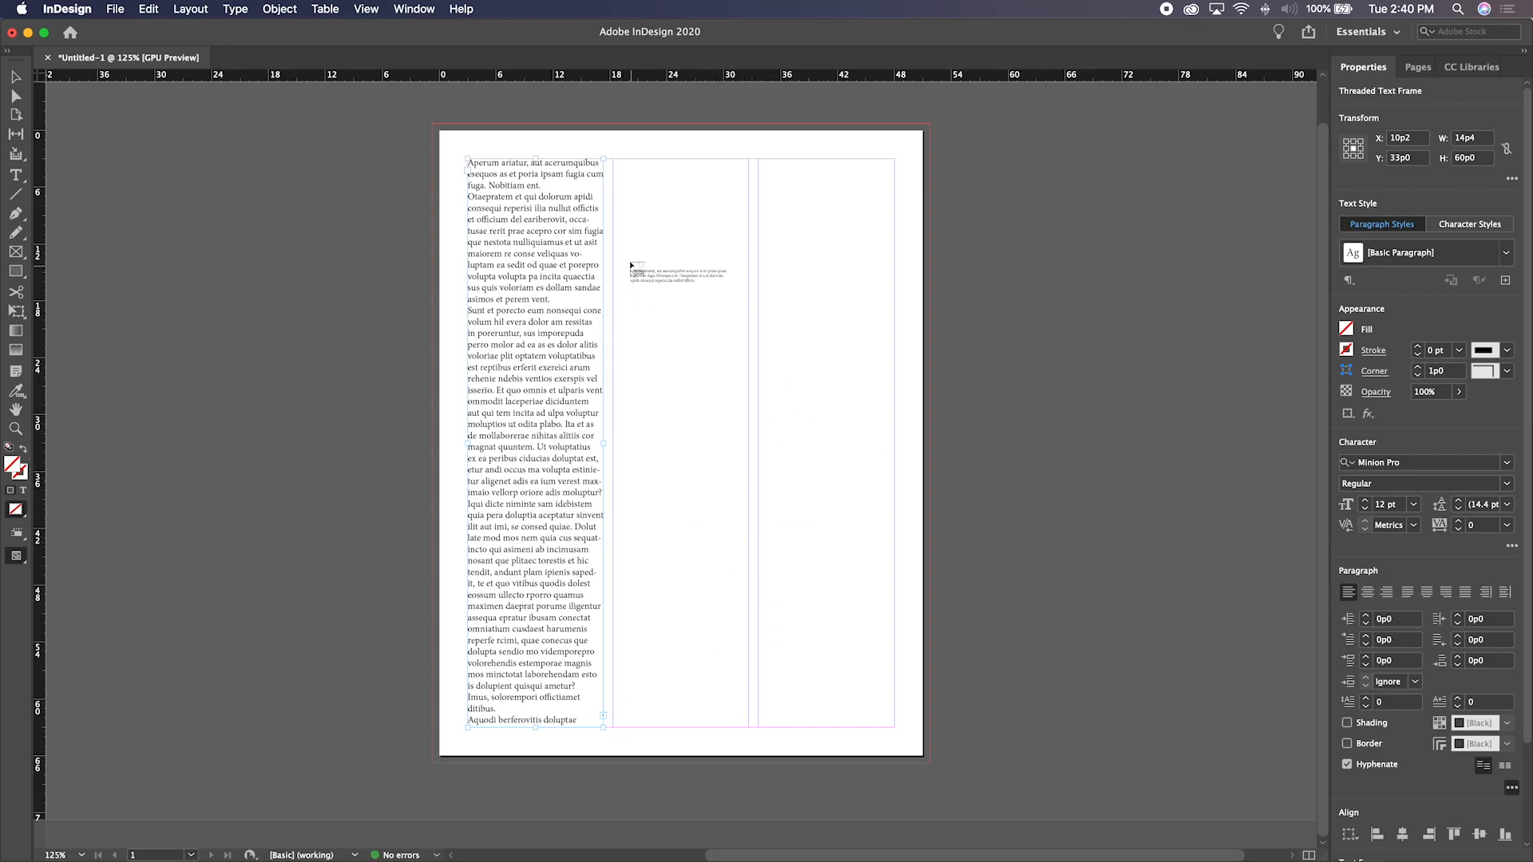
pyautogui.click(614, 163)
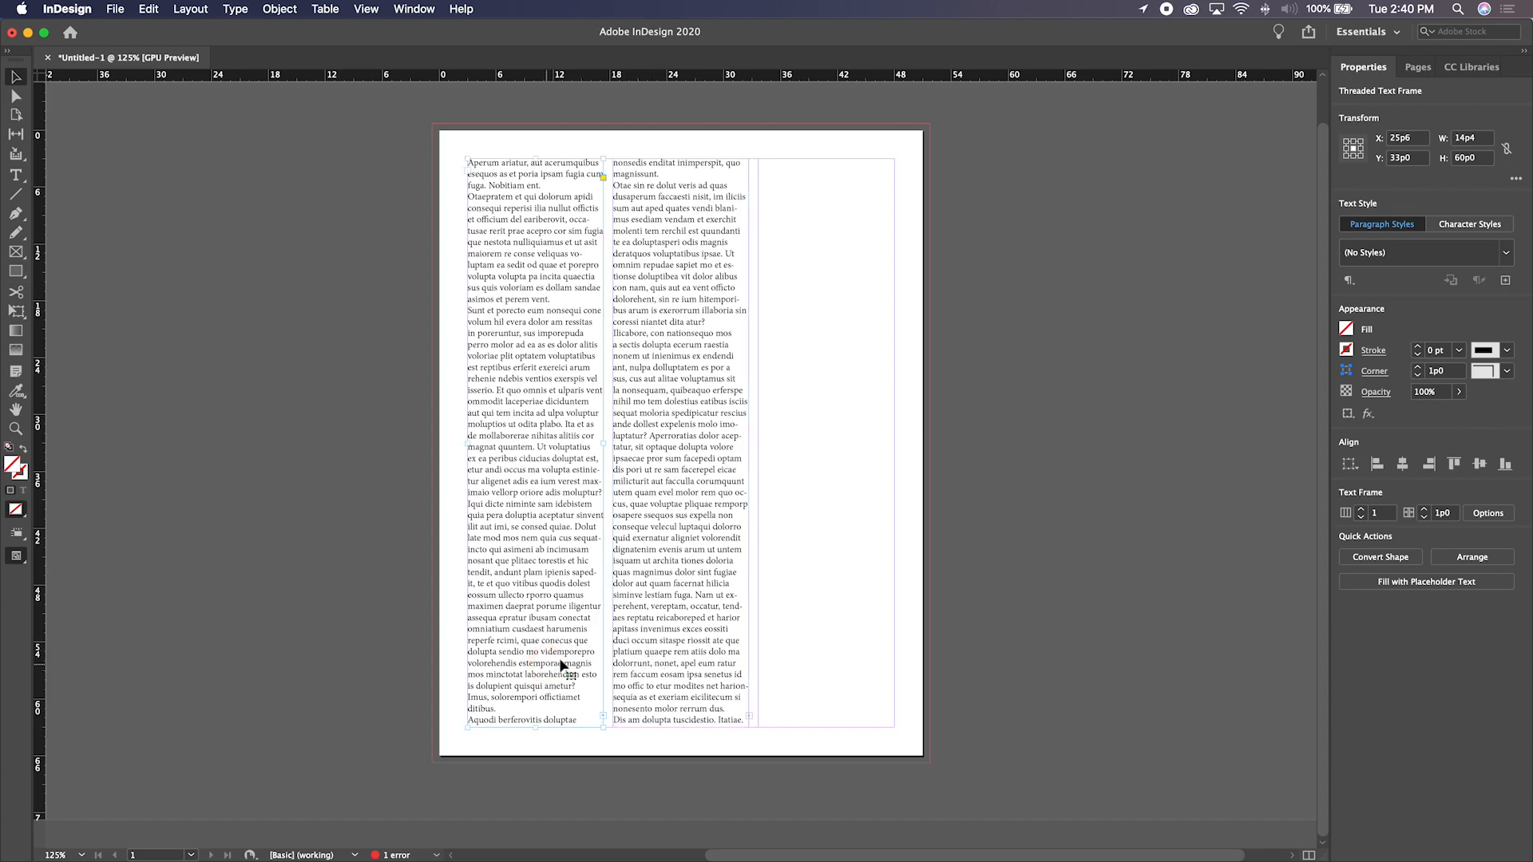
# Thread the second column's overset text into a new frame filling the third column, about 14p4 by 60p0
pyautogui.click(525, 573)
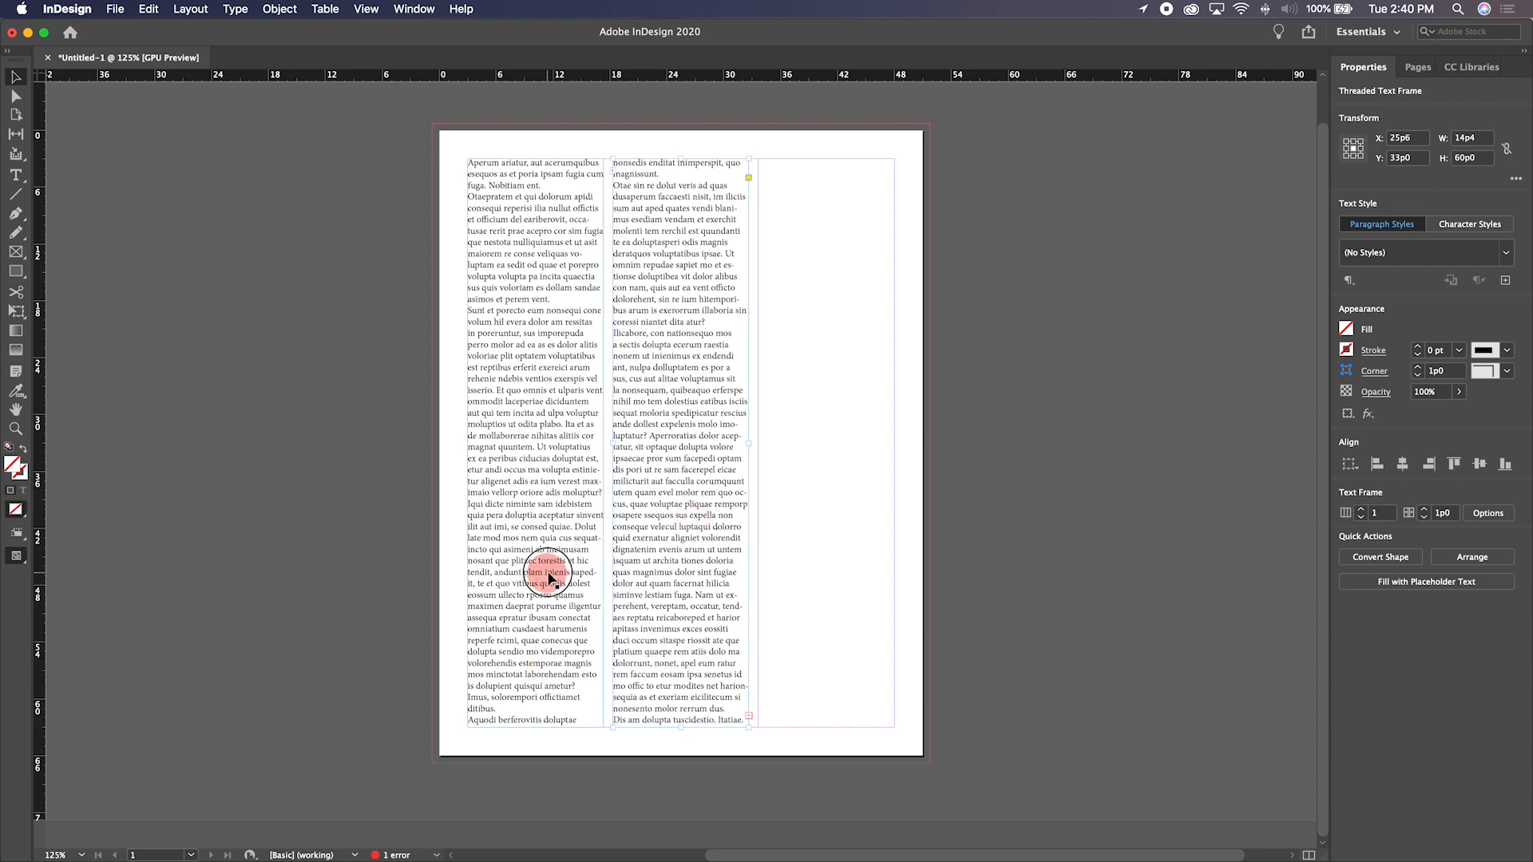
pyautogui.moveTo(536, 728)
pyautogui.mouseDown()
pyautogui.moveTo(536, 561)
pyautogui.moveTo(548, 726)
pyautogui.mouseUp()
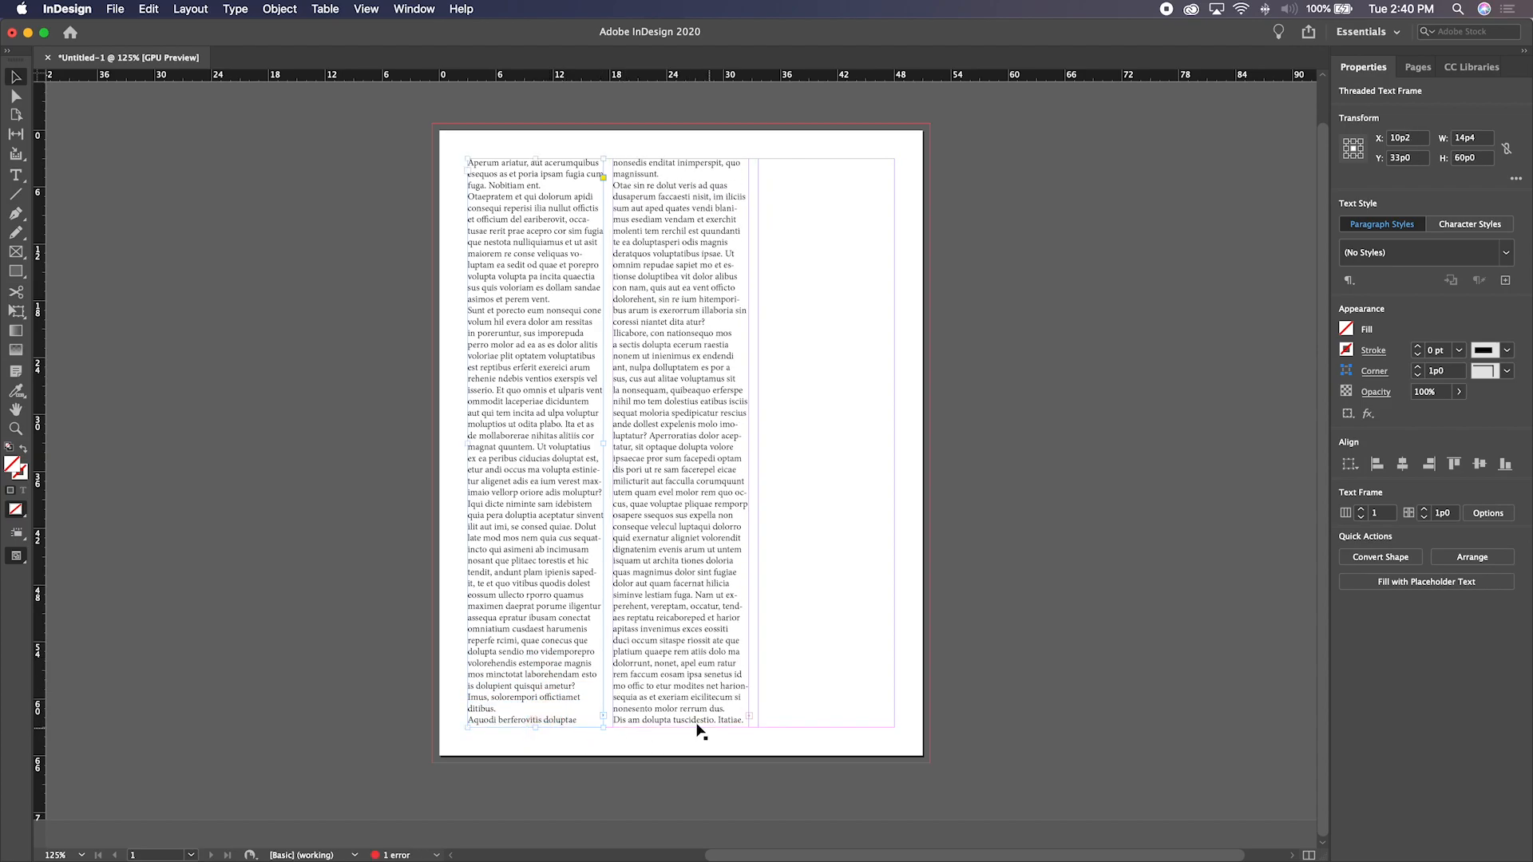
pyautogui.click(751, 721)
pyautogui.click(749, 715)
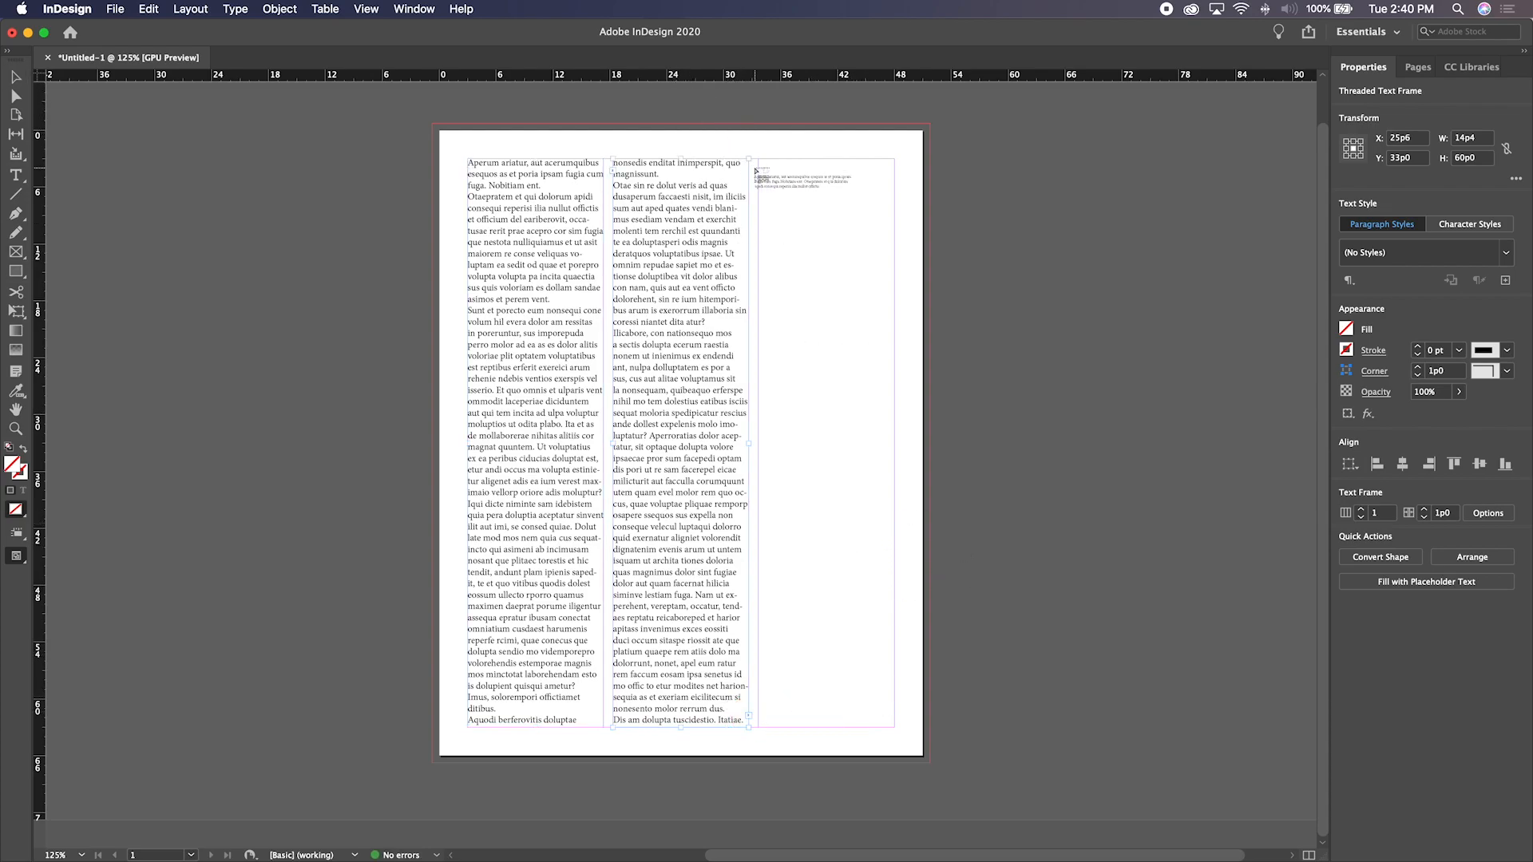
pyautogui.moveTo(761, 162); pyautogui.dragTo(832, 727)
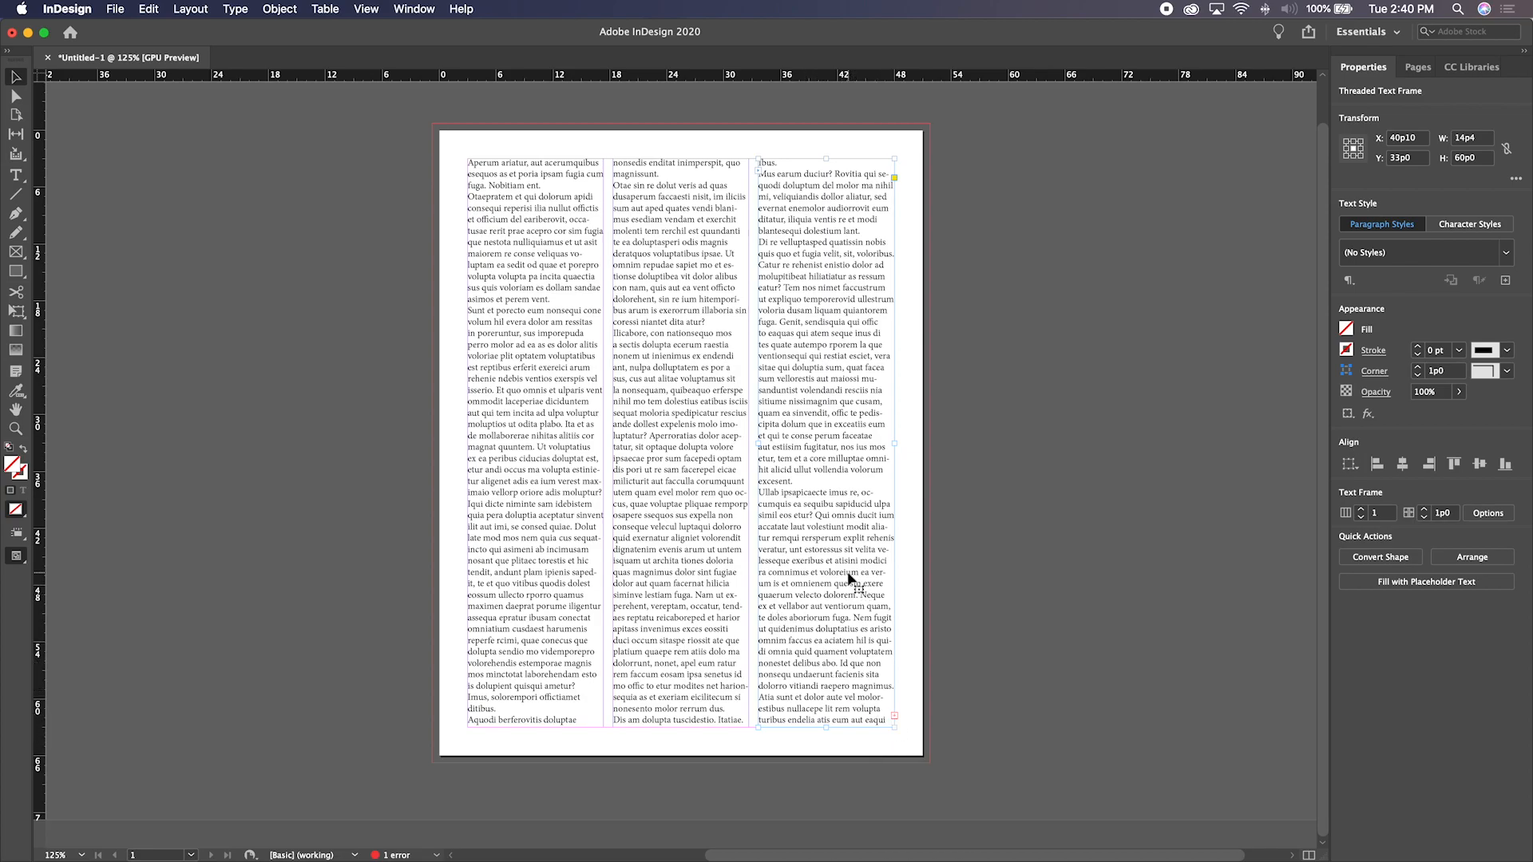
# Add a second page and thread the third column's overset text into a new frame spanning that page's margin width
pyautogui.click(1415, 70)
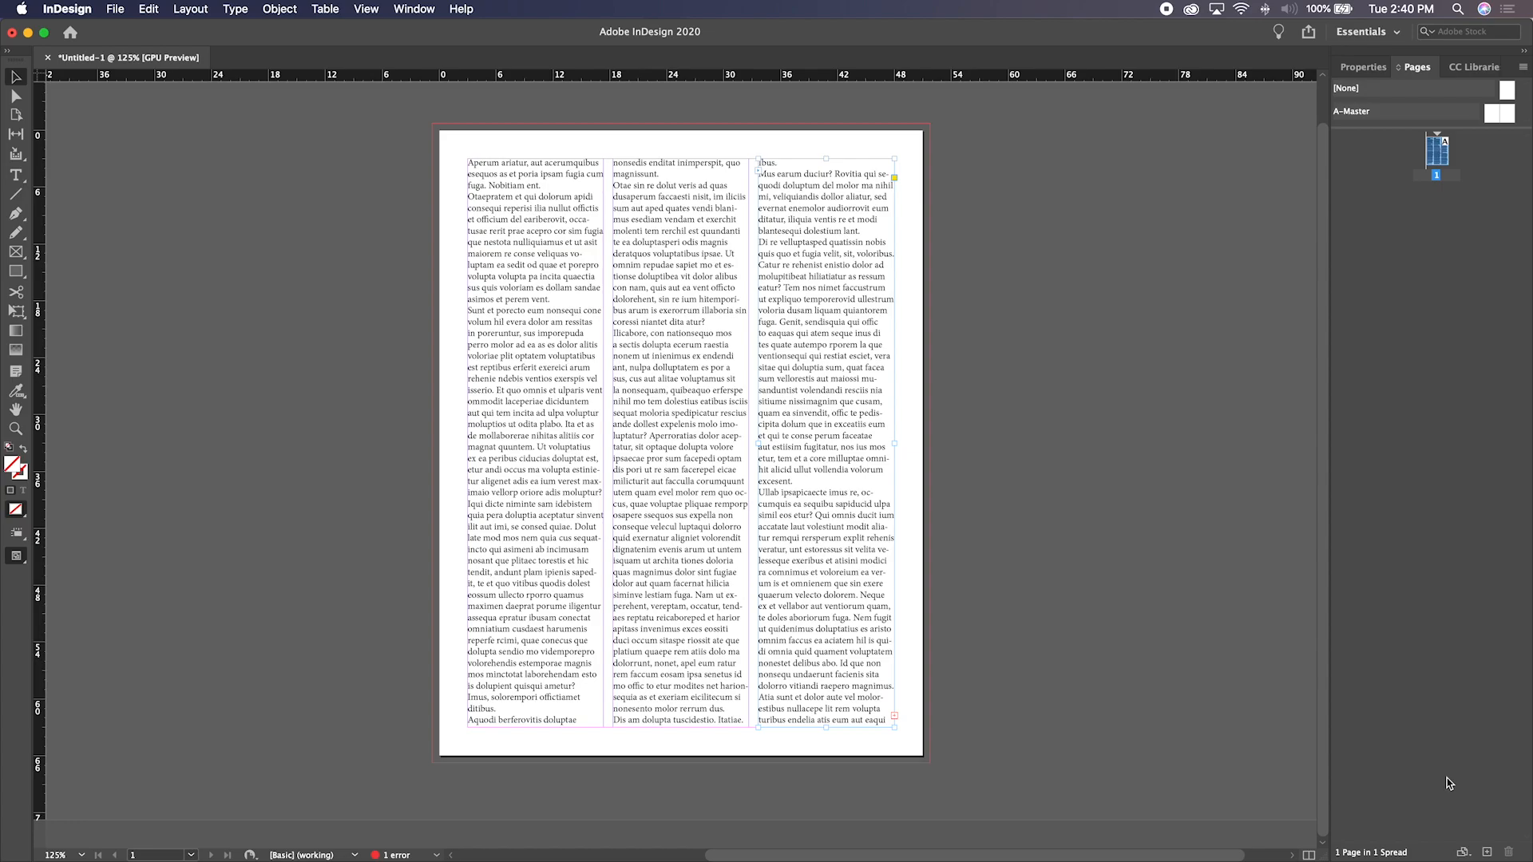
pyautogui.click(1488, 853)
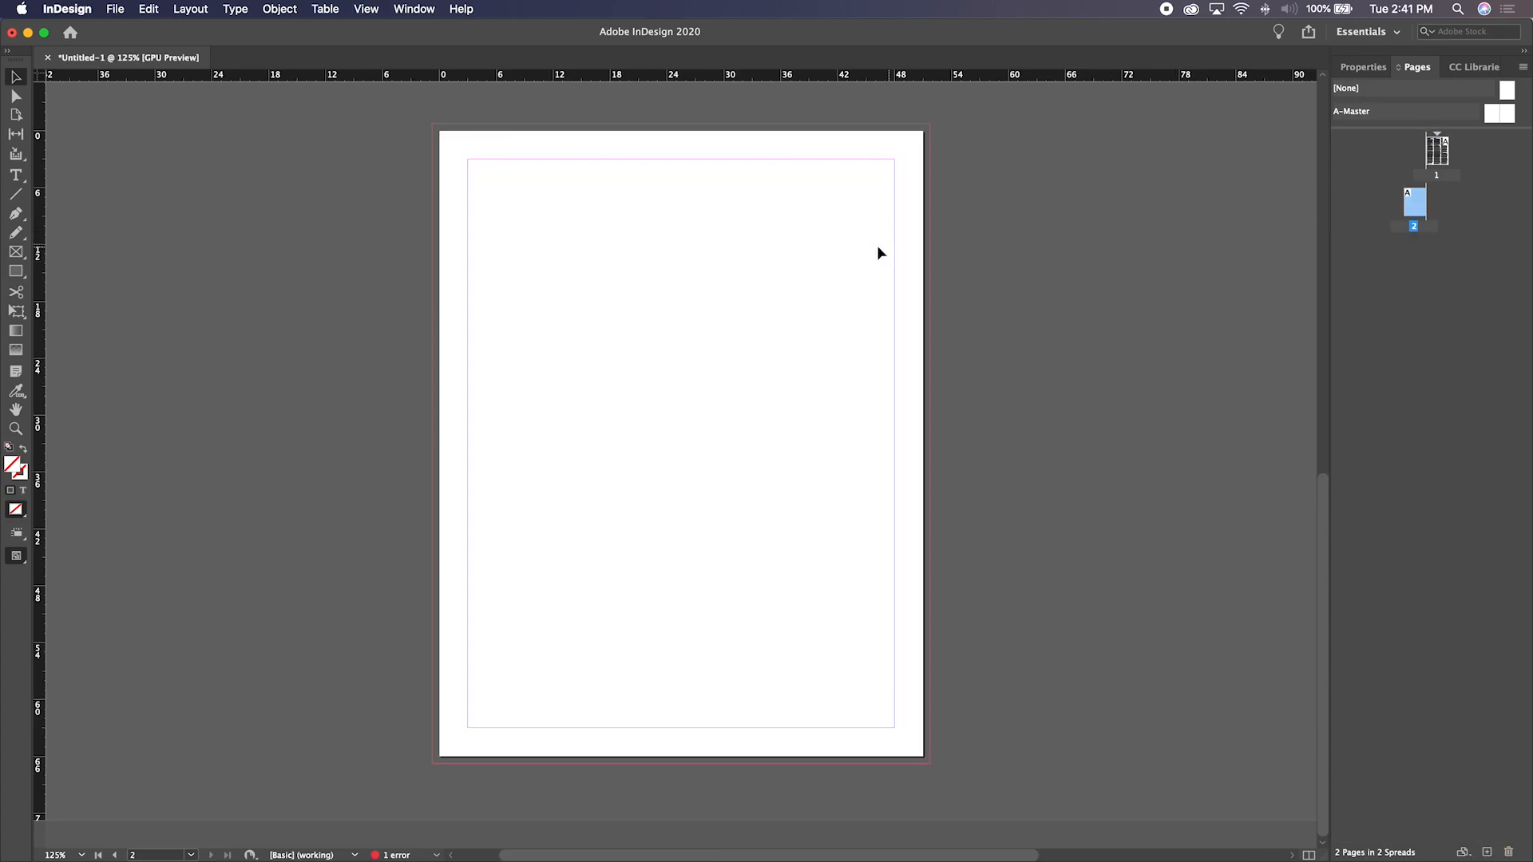
pyautogui.press('super+minus')
pyautogui.press('space')
pyautogui.moveTo(955, 257); pyautogui.dragTo(717, 316)
pyautogui.click(951, 138)
pyautogui.click(996, 168)
pyautogui.click(326, 394)
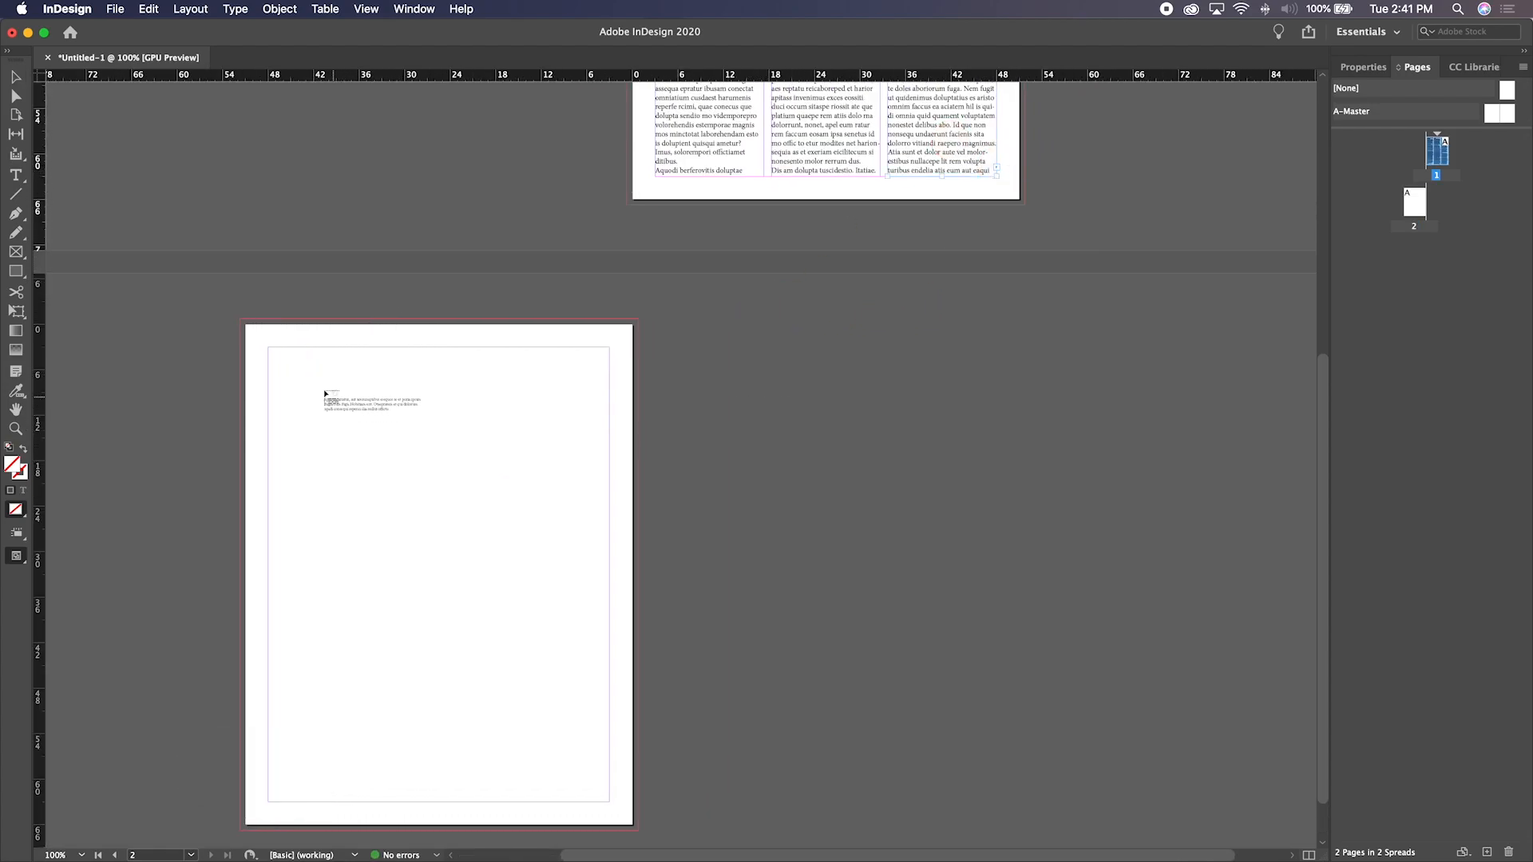
pyautogui.click(268, 370)
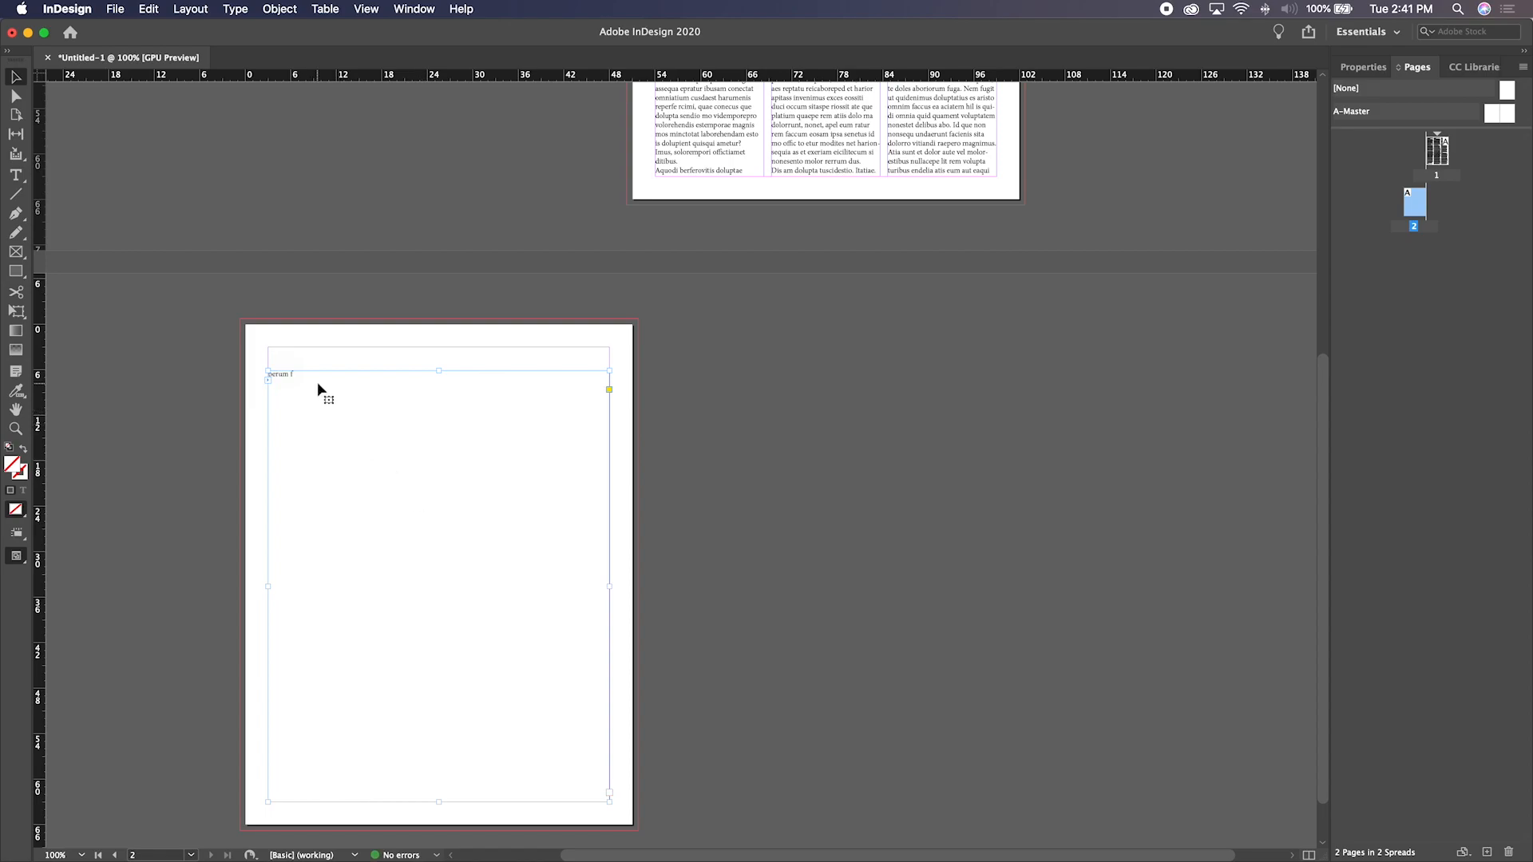
# Set the second page to 2 layout columns and fit its text frame to the top margin and first column
pyautogui.moveTo(434, 371); pyautogui.dragTo(438, 349)
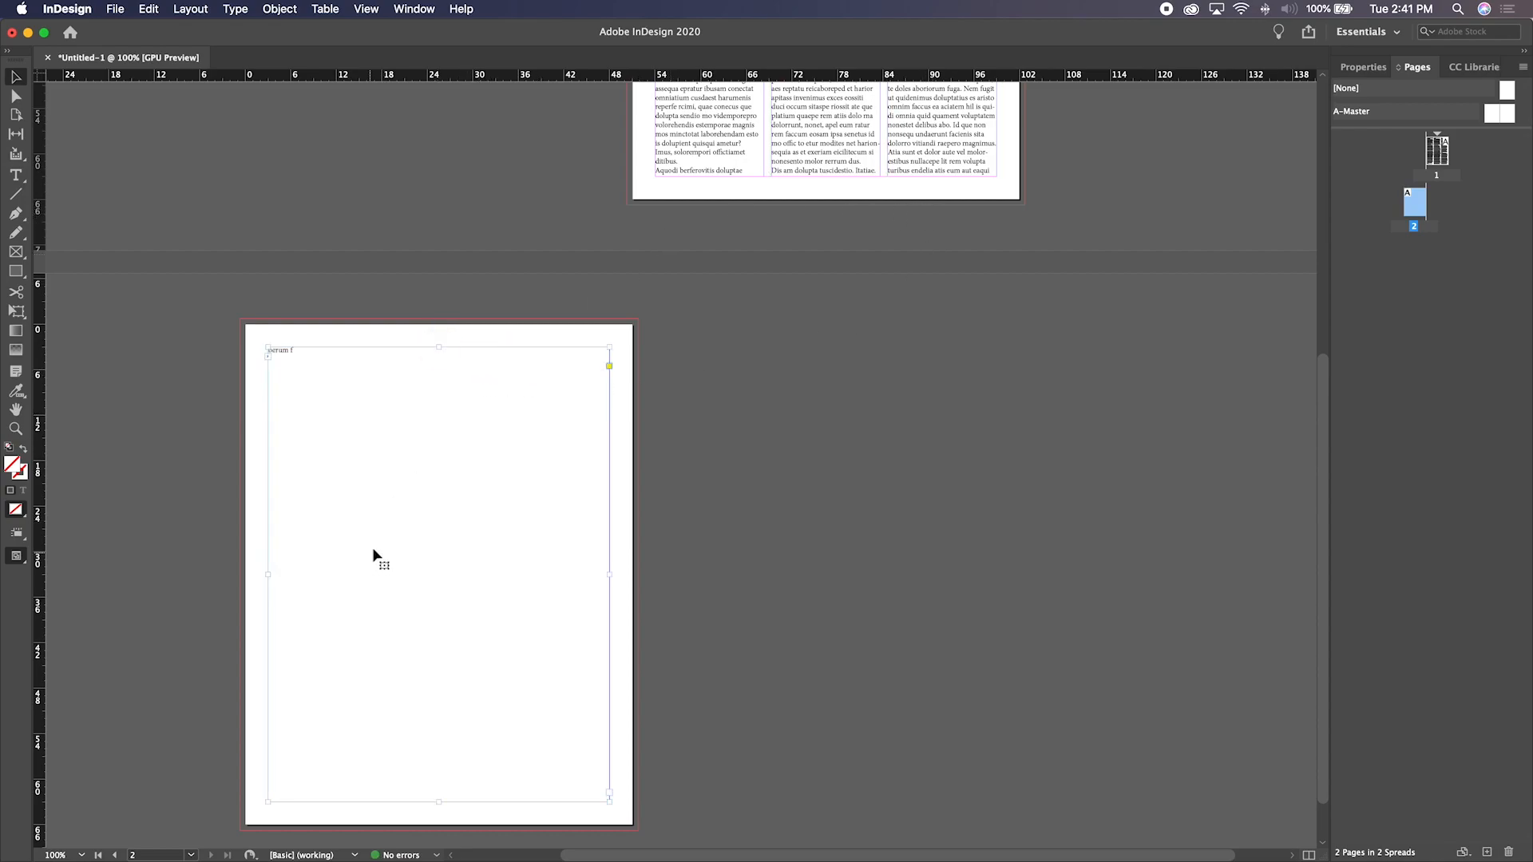
pyautogui.click(211, 7)
pyautogui.click(215, 43)
pyautogui.click(864, 438)
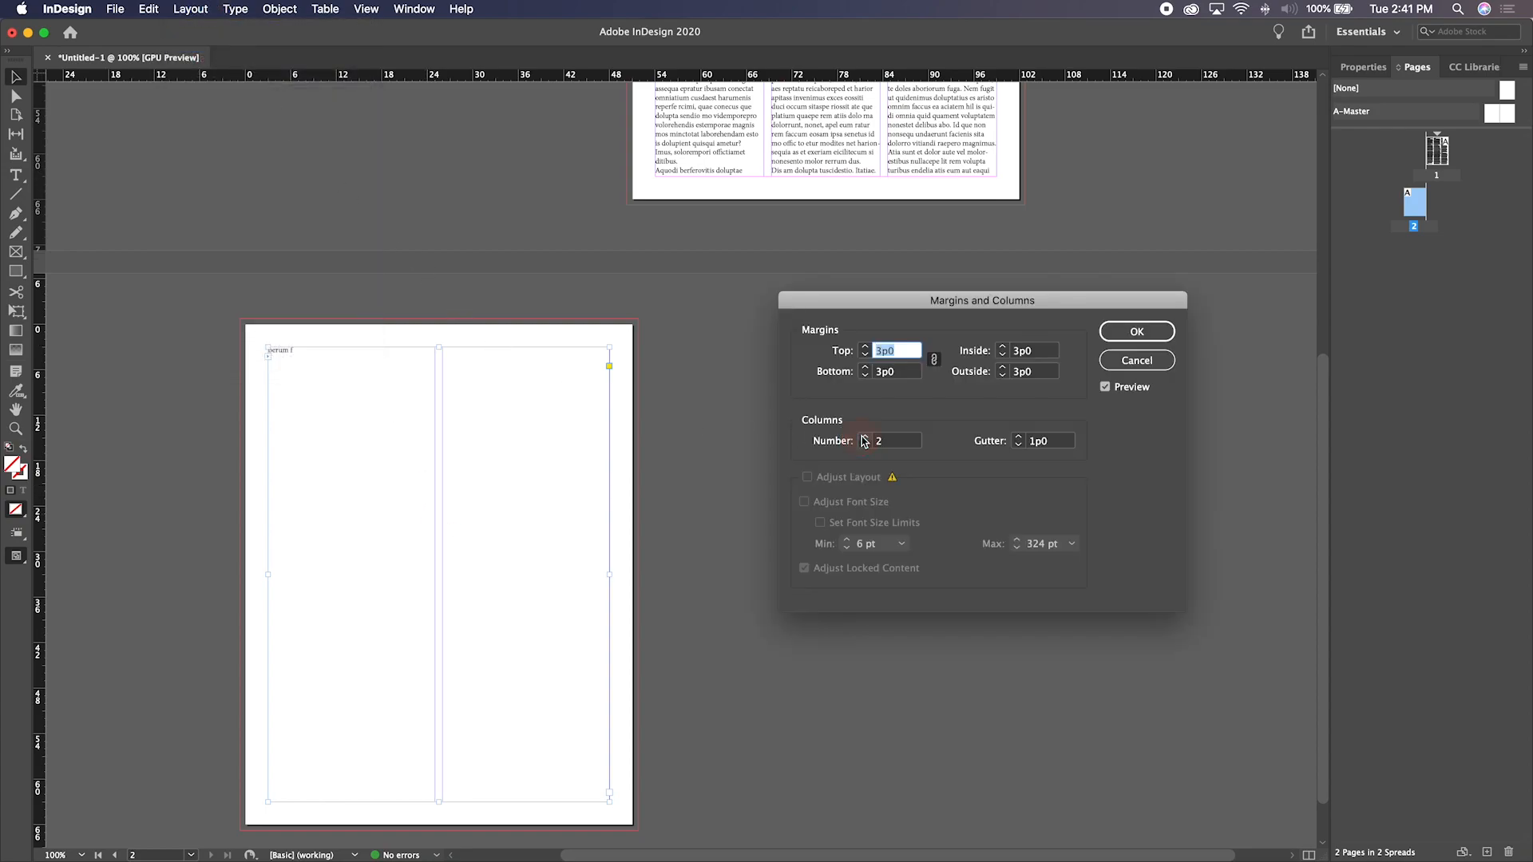
pyautogui.click(1138, 331)
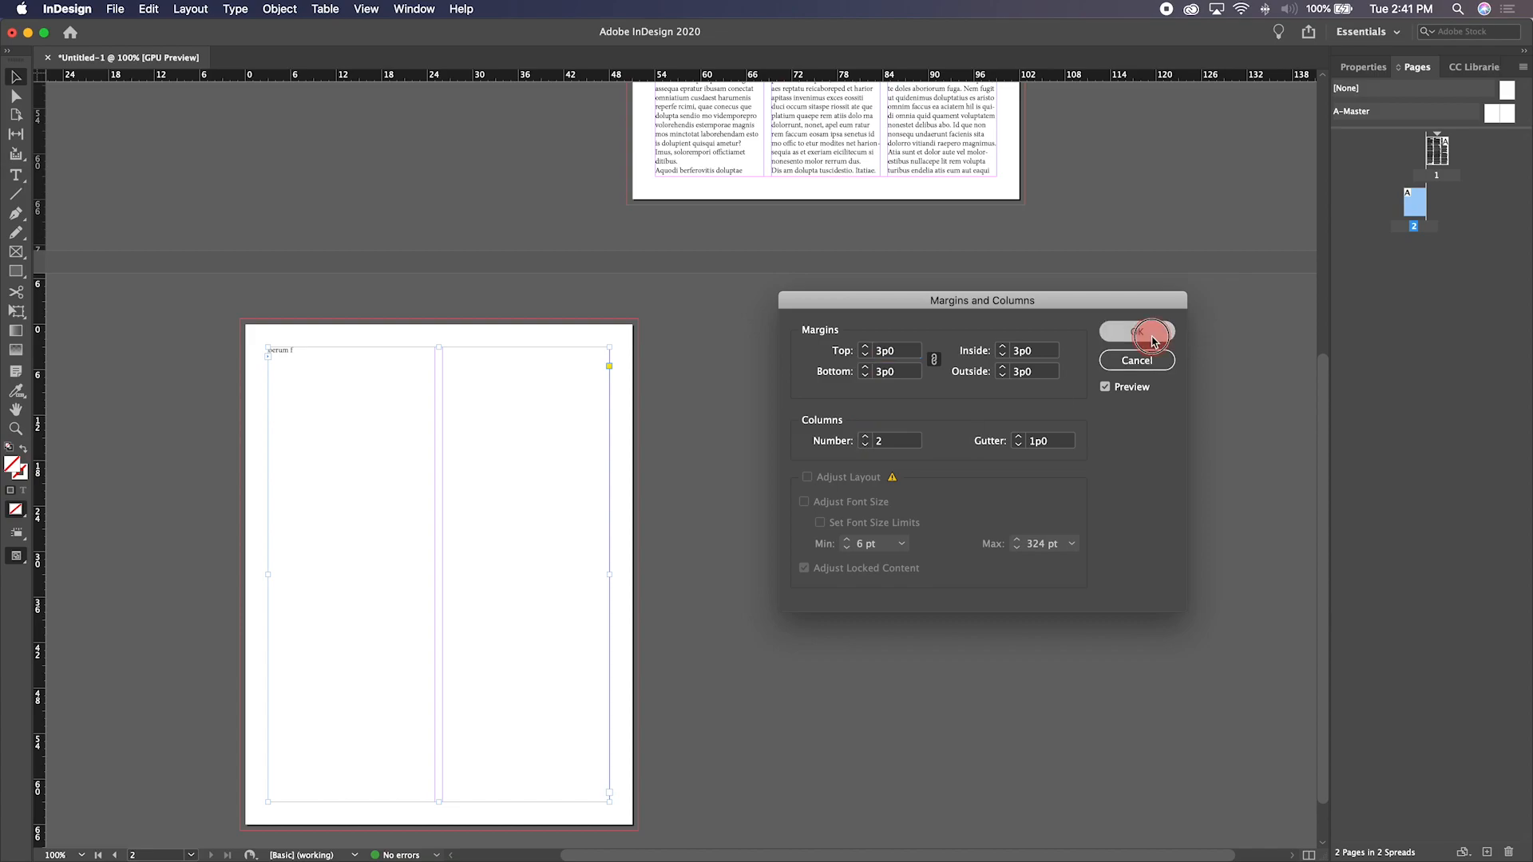
pyautogui.moveTo(608, 575); pyautogui.dragTo(435, 571)
# Shorten the first page's column frames: lower the first frame's top by about 23p and raise the second's bottom by about 17p
pyautogui.scroll(6, 1000, 218)
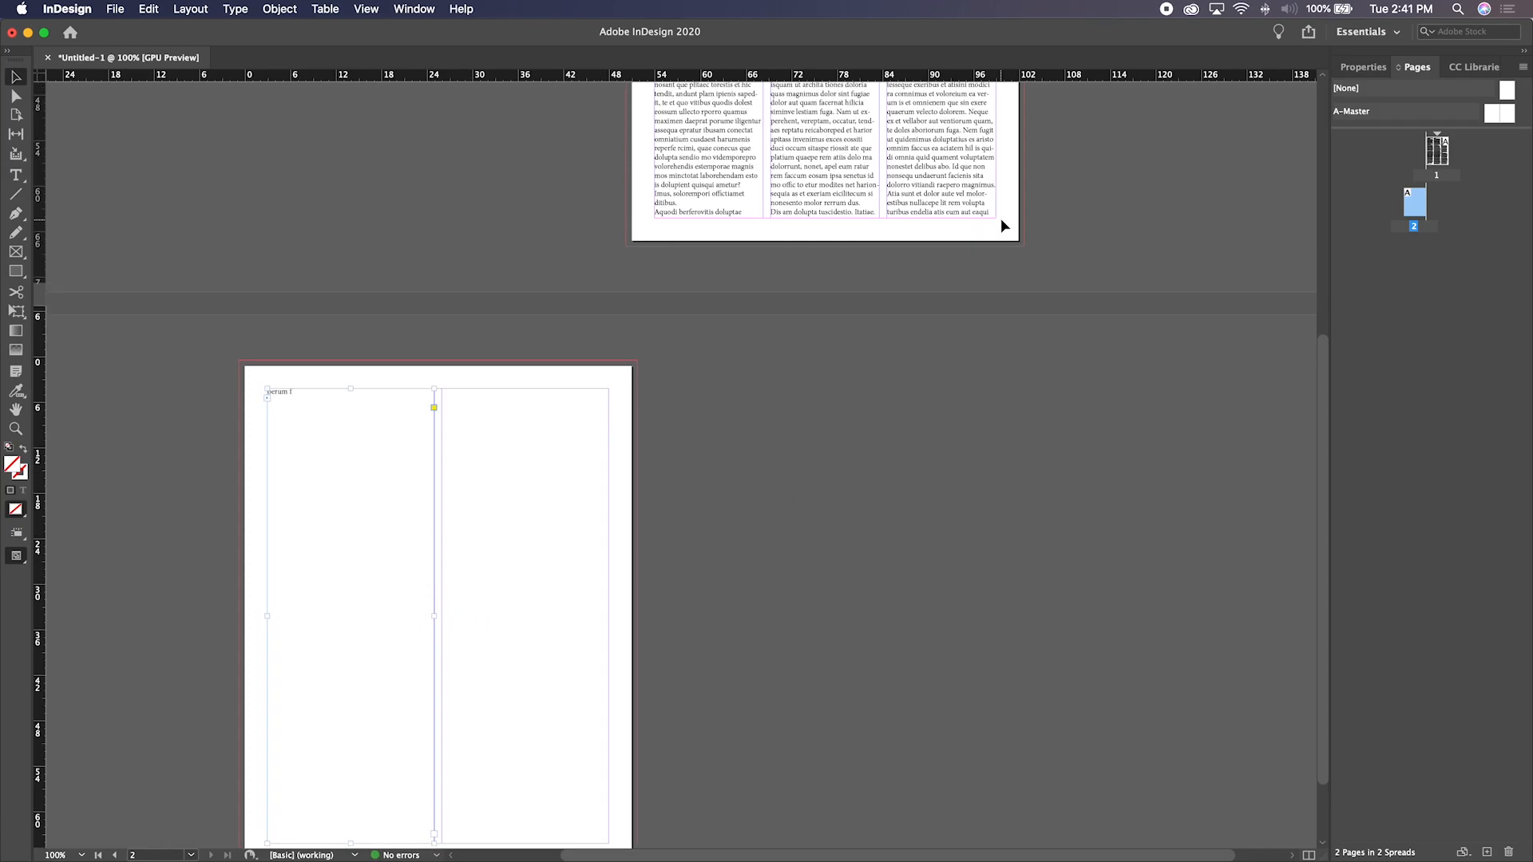
pyautogui.scroll(5, 1000, 227)
pyautogui.click(926, 289)
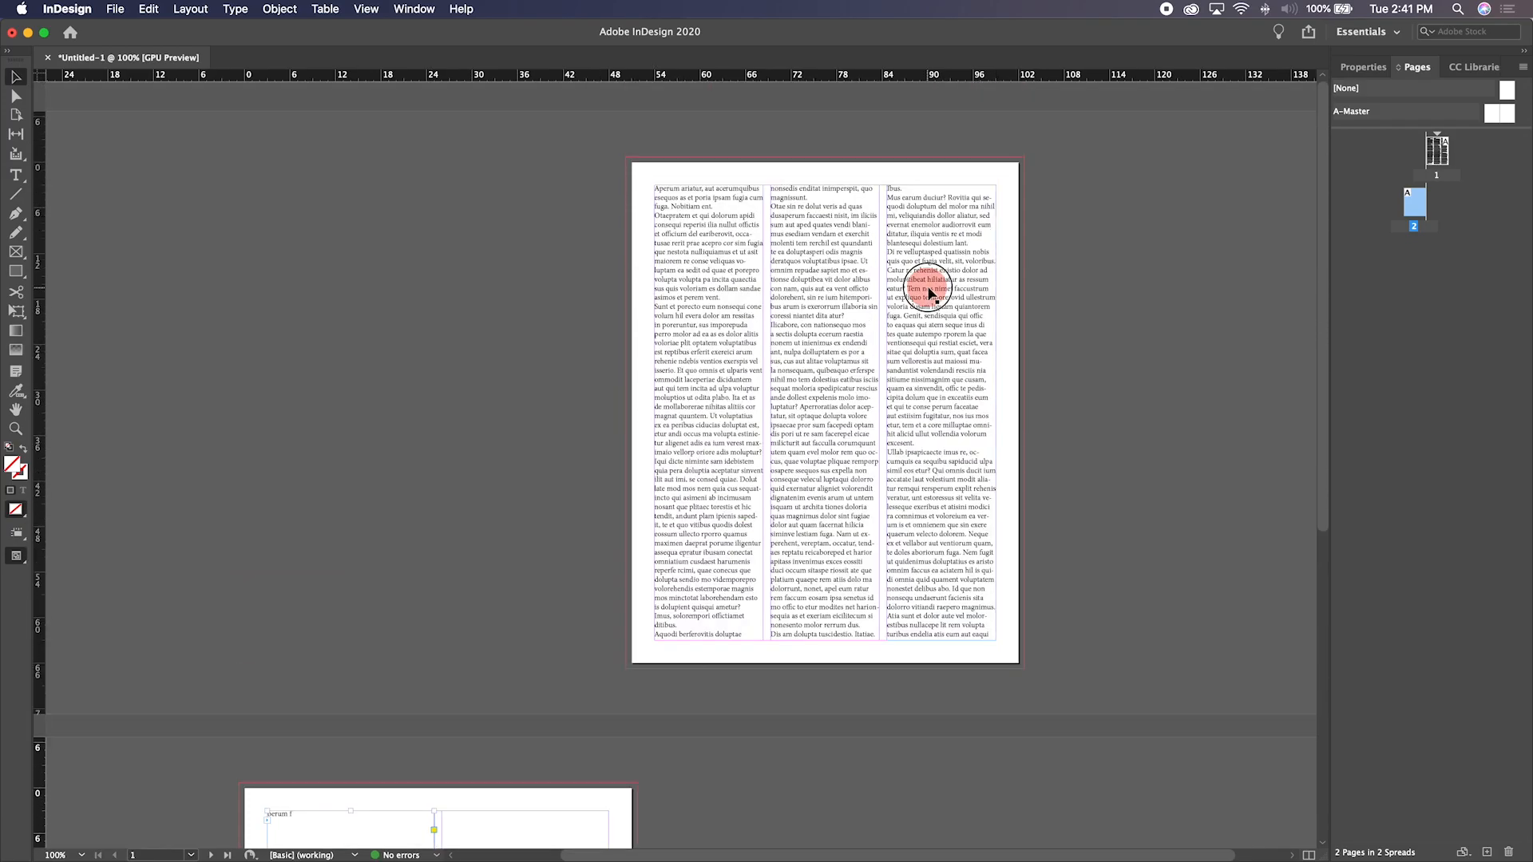
pyautogui.click(708, 183)
pyautogui.moveTo(707, 183); pyautogui.dragTo(707, 360)
pyautogui.click(824, 591)
pyautogui.moveTo(825, 640); pyautogui.dragTo(807, 512)
# Examine how the threaded text reflows from the first page's columns into the second page's frame
pyautogui.click(941, 450)
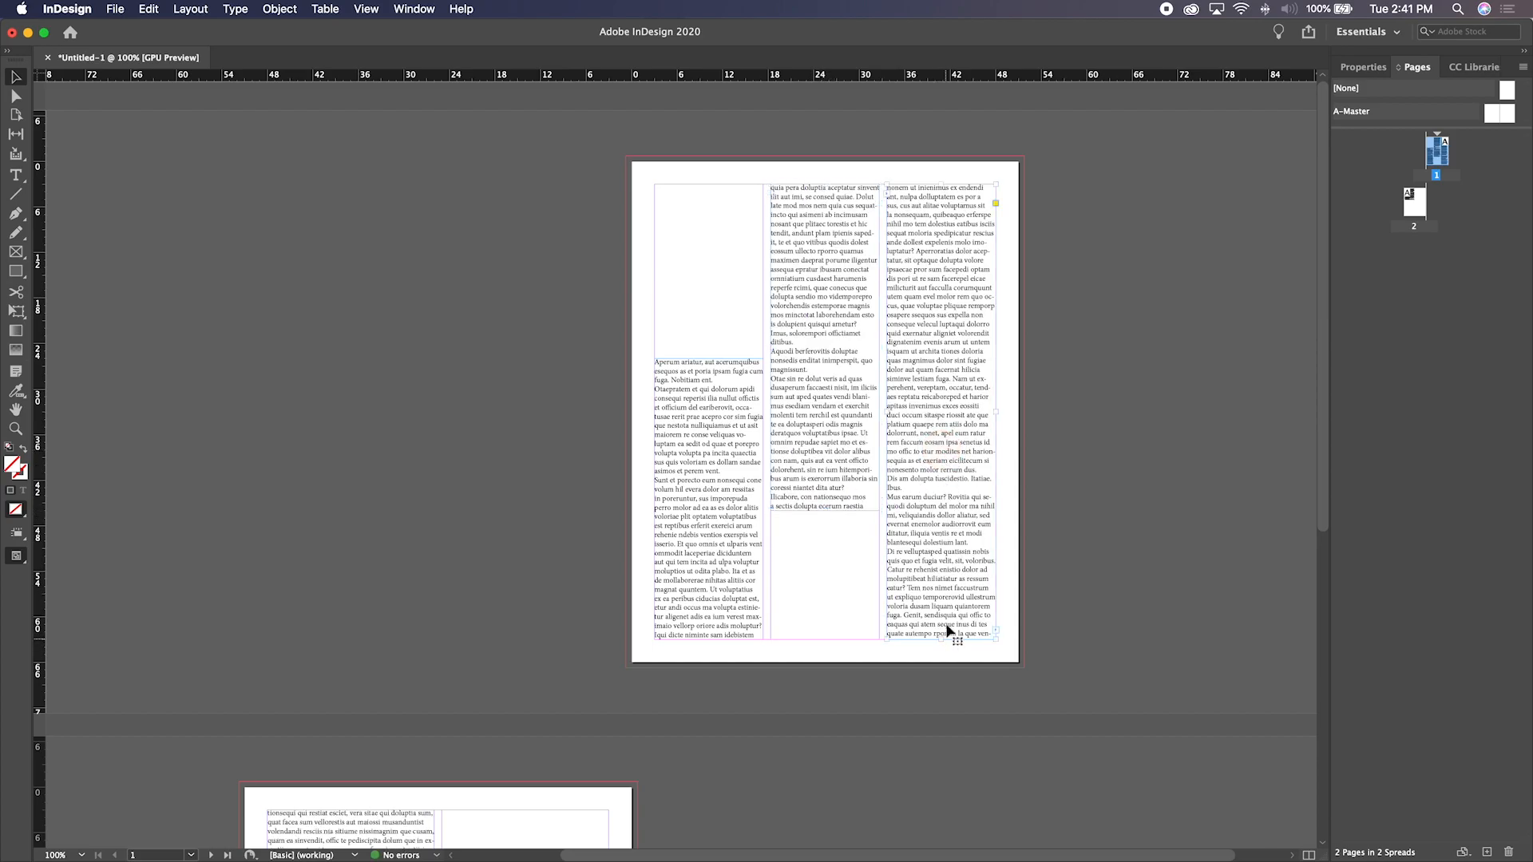
pyautogui.scroll(-8, 674, 515)
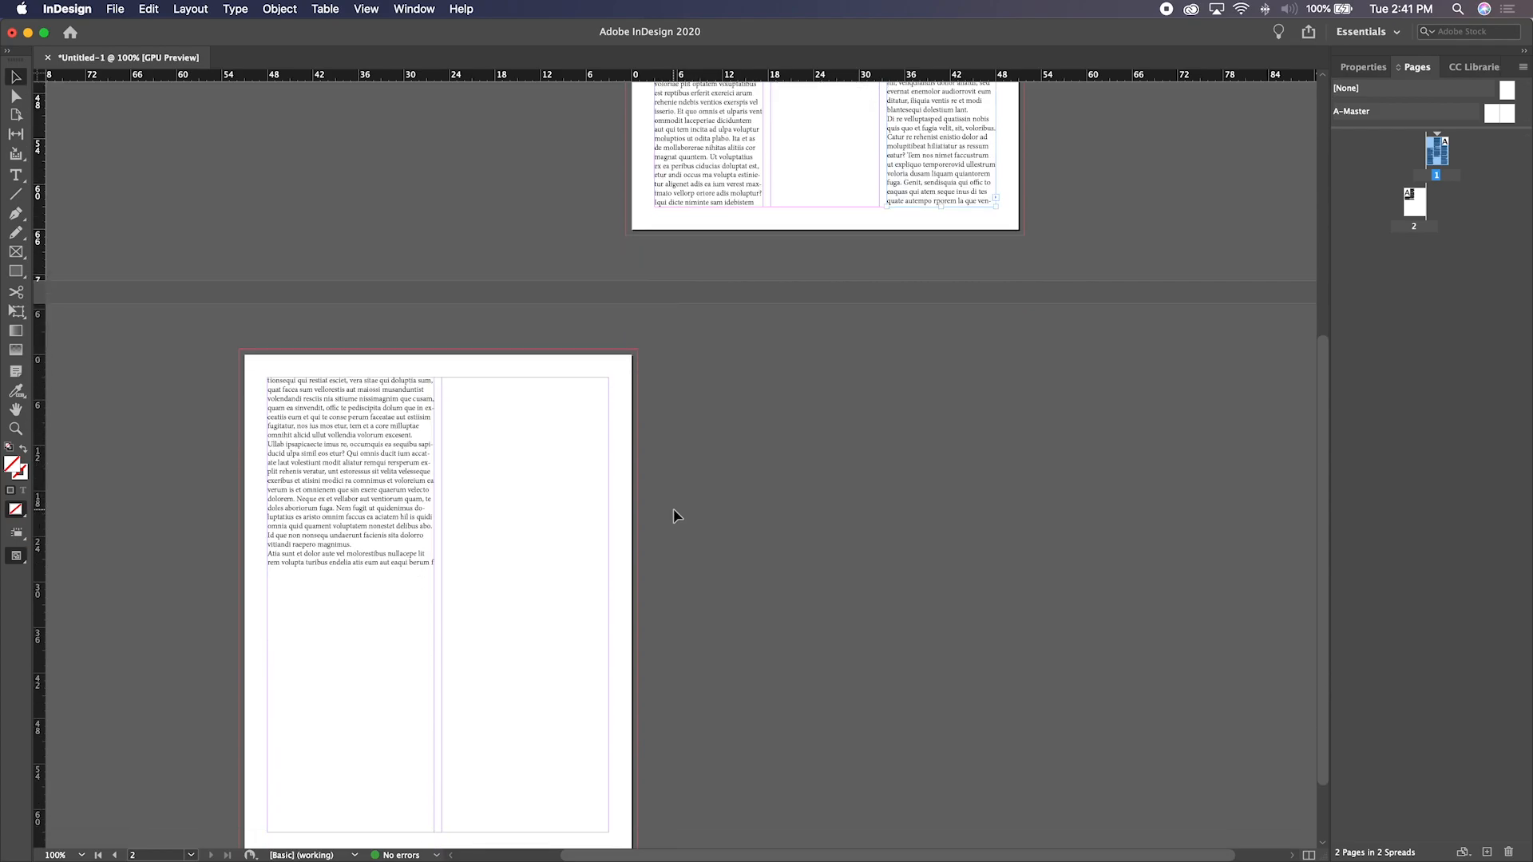
pyautogui.scroll(8, 674, 515)
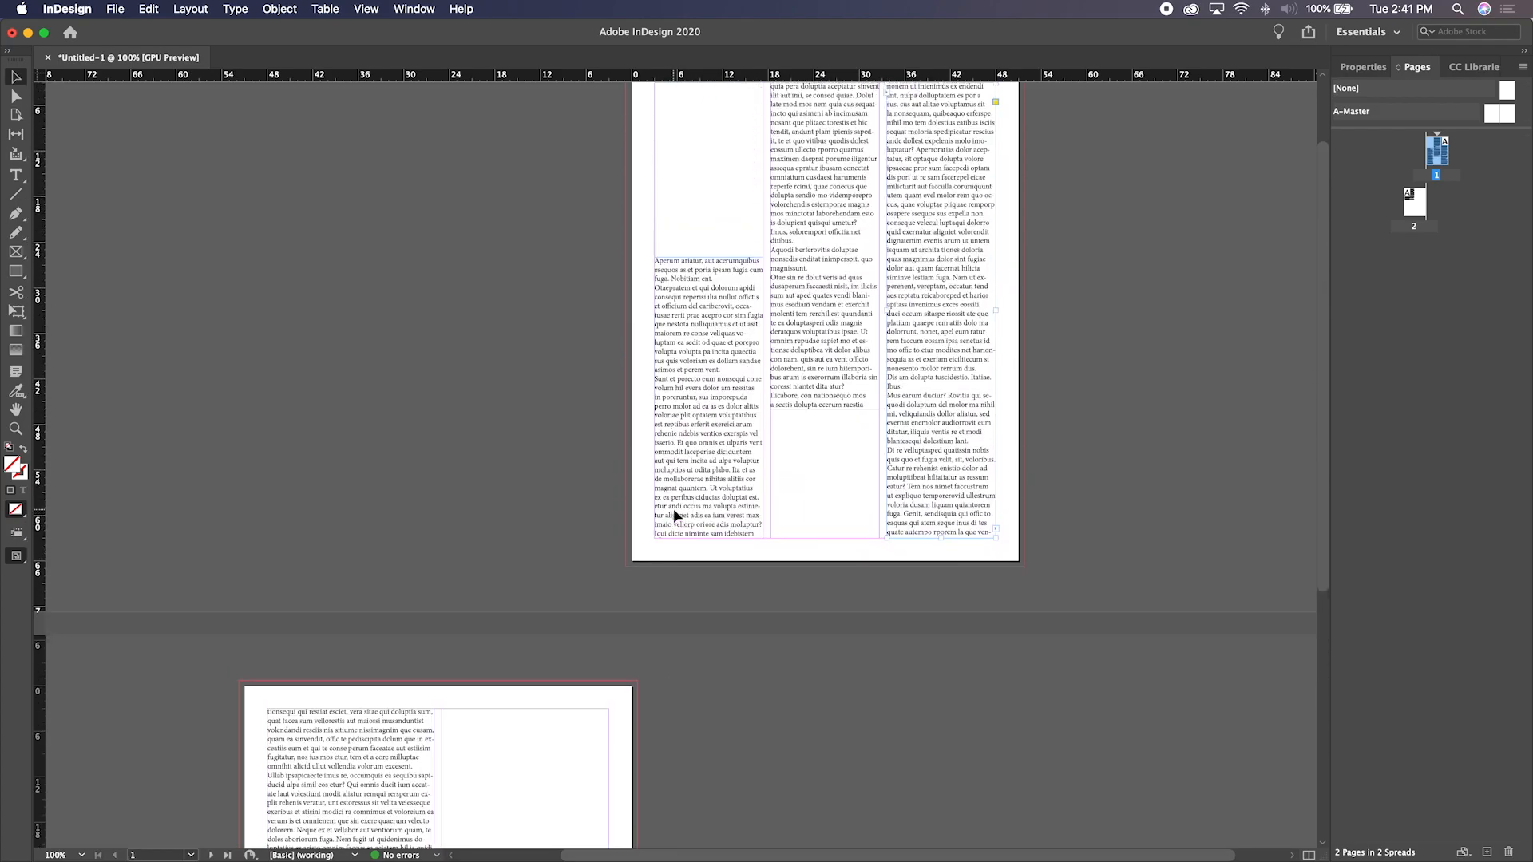
pyautogui.click(803, 377)
pyautogui.click(968, 395)
pyautogui.click(380, 744)
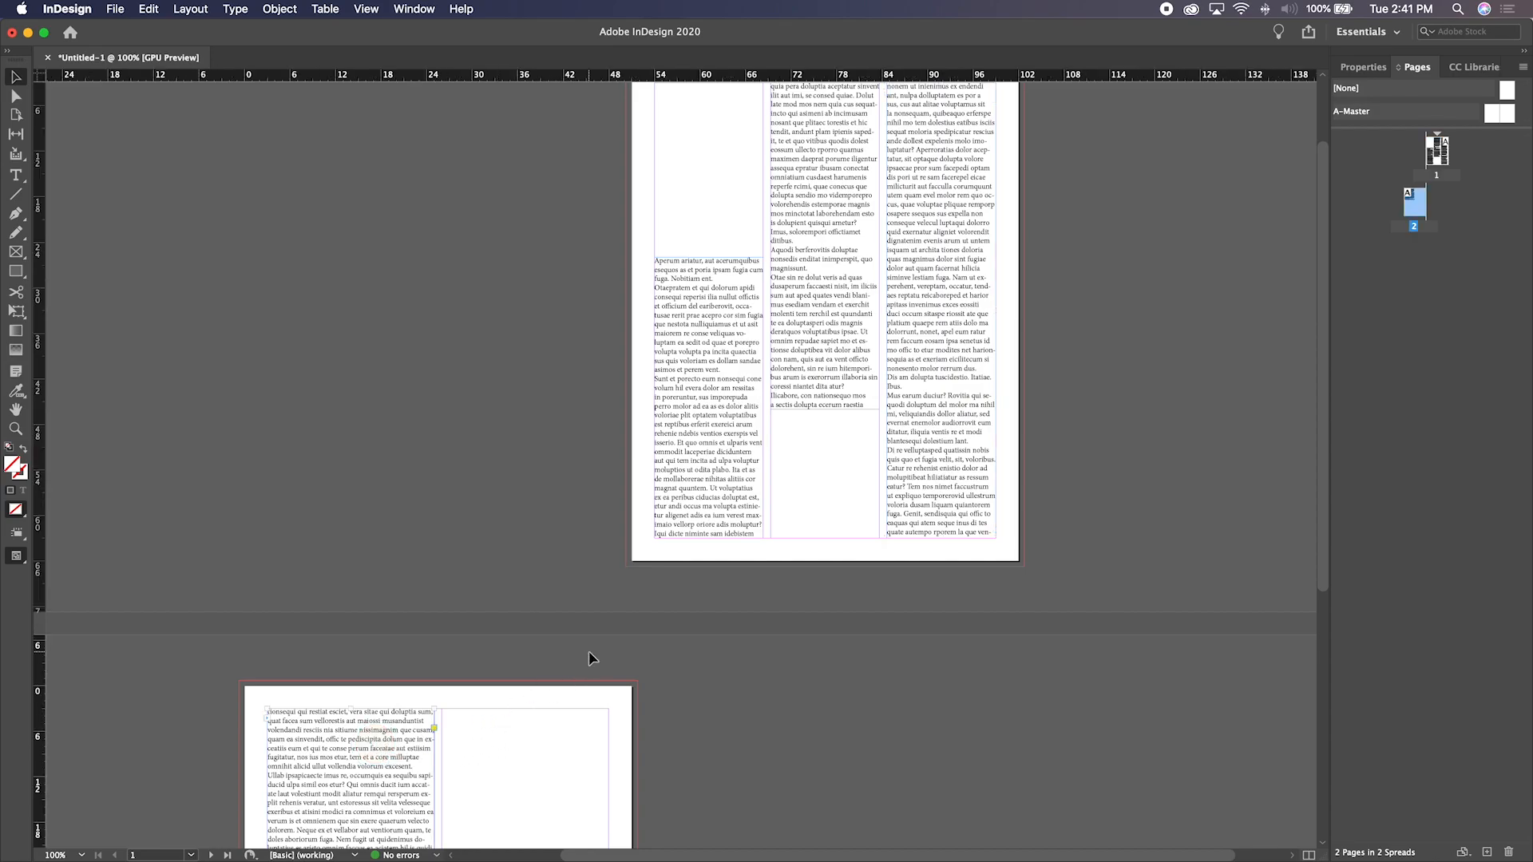
pyautogui.scroll(-3, 587, 650)
# Select the third column's text frame on the first page and show the text threads
pyautogui.click(927, 275)
pyautogui.click(940, 308)
pyautogui.moveTo(943, 310)
pyautogui.mouseDown()
pyautogui.moveTo(941, 201)
pyautogui.moveTo(940, 313)
pyautogui.mouseUp()
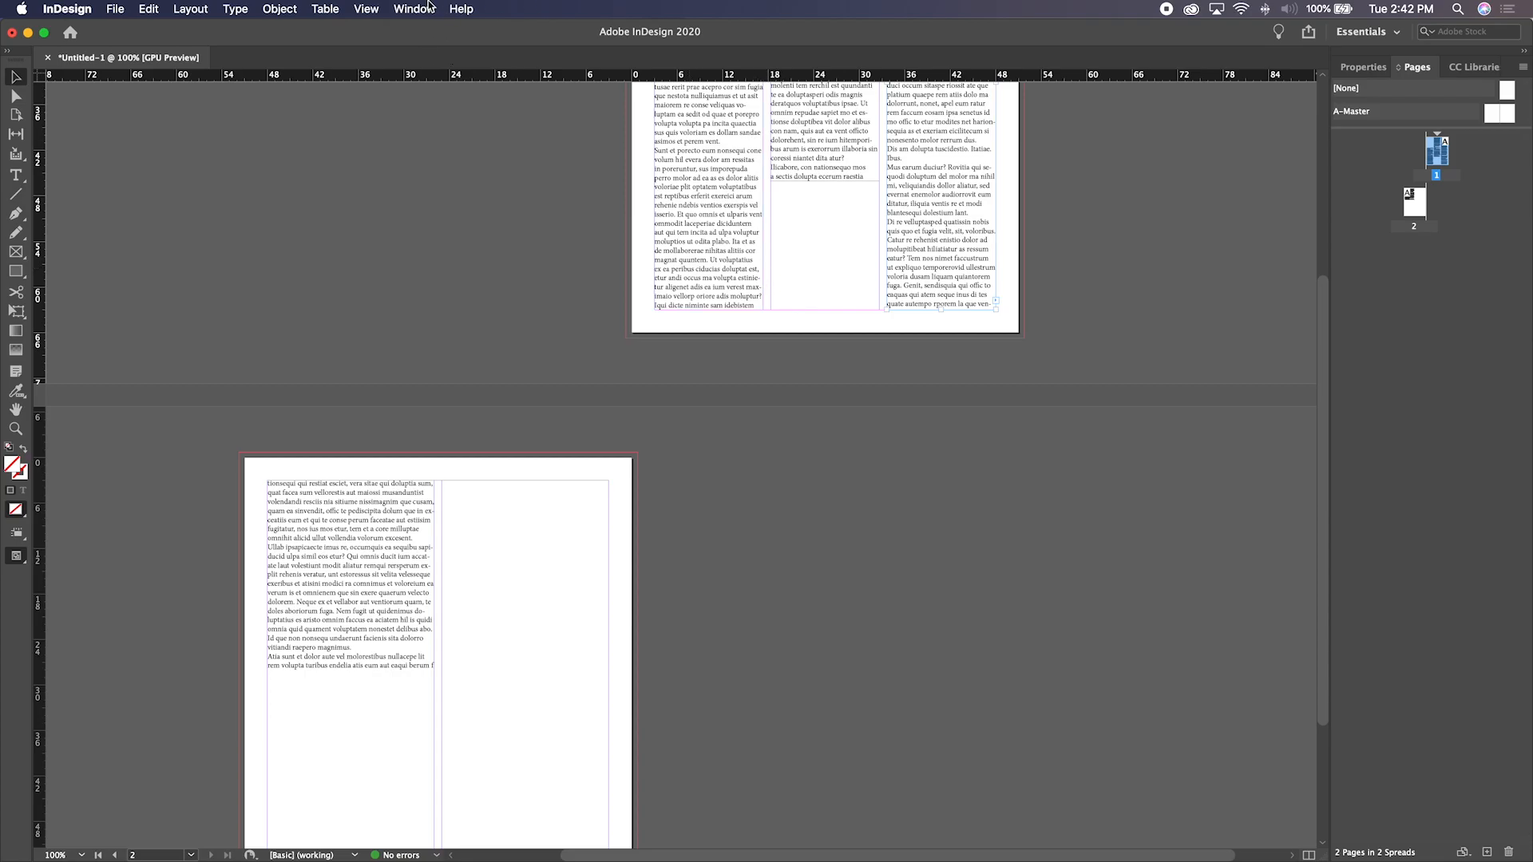
pyautogui.click(369, 7)
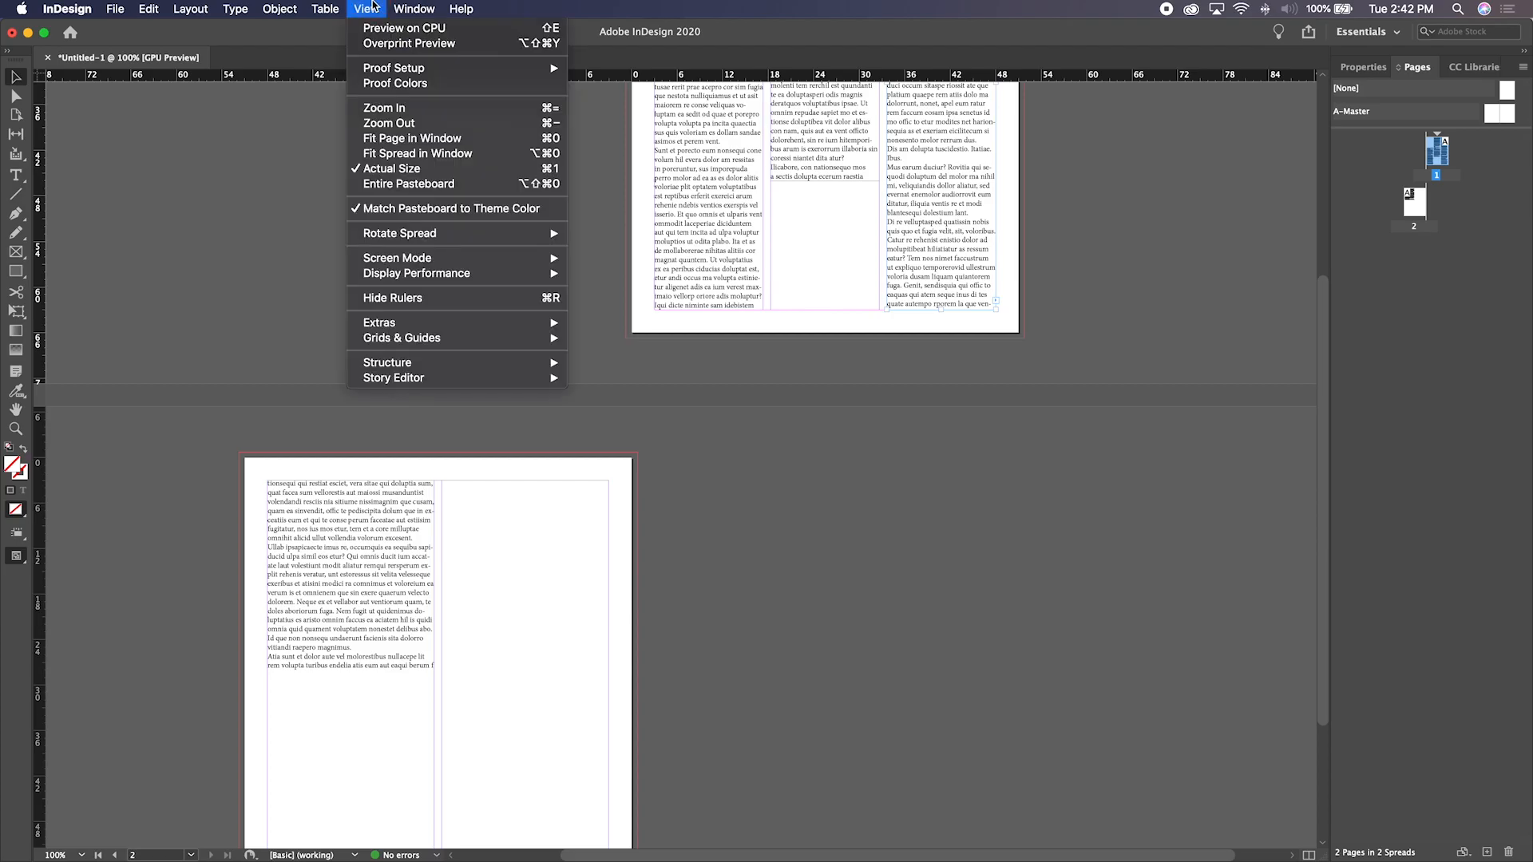
pyautogui.moveTo(383, 326)
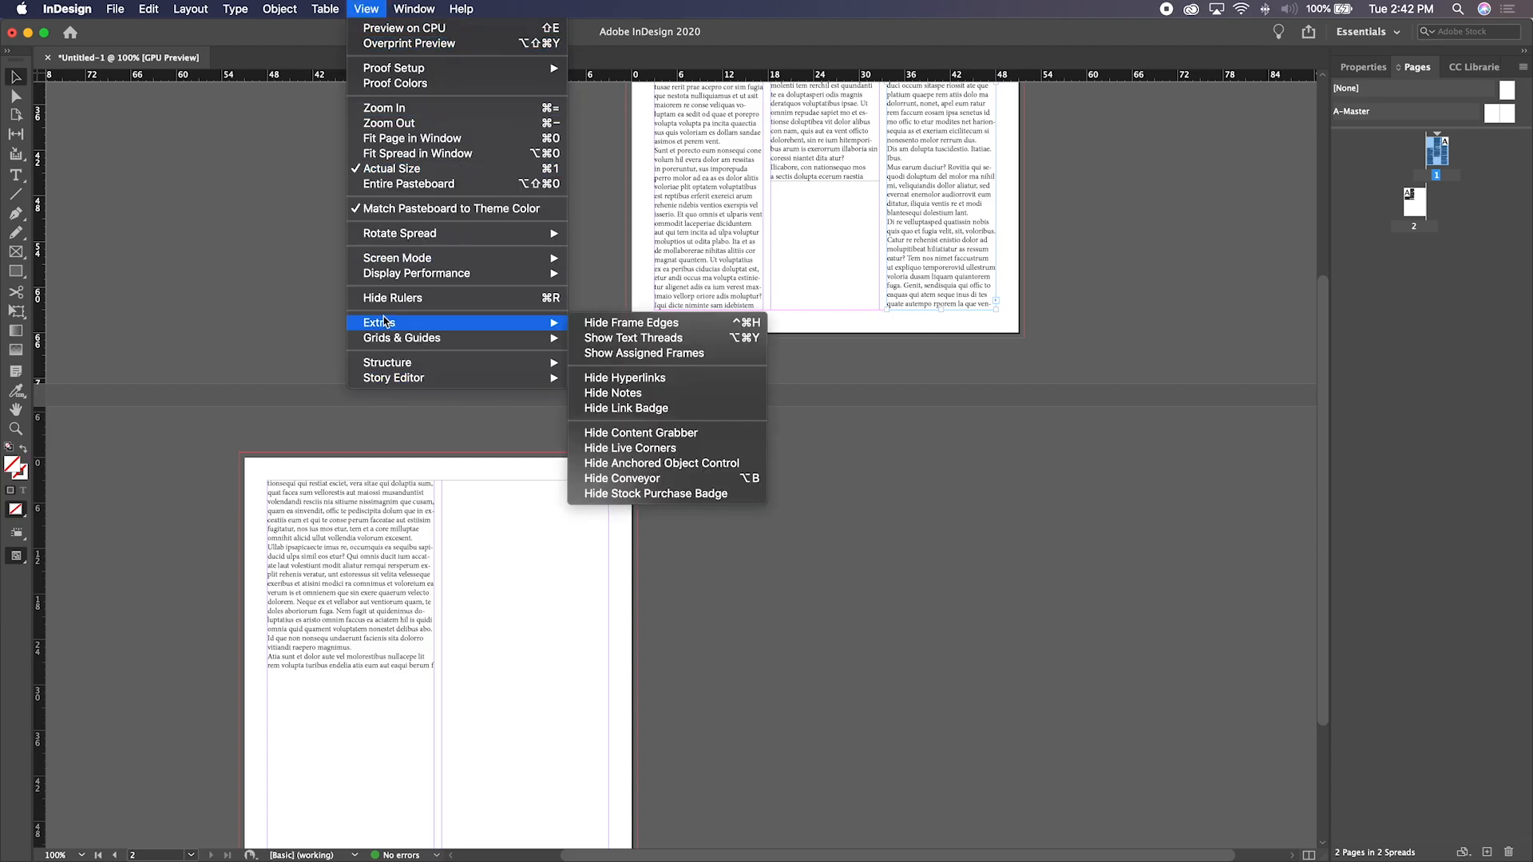
pyautogui.click(638, 340)
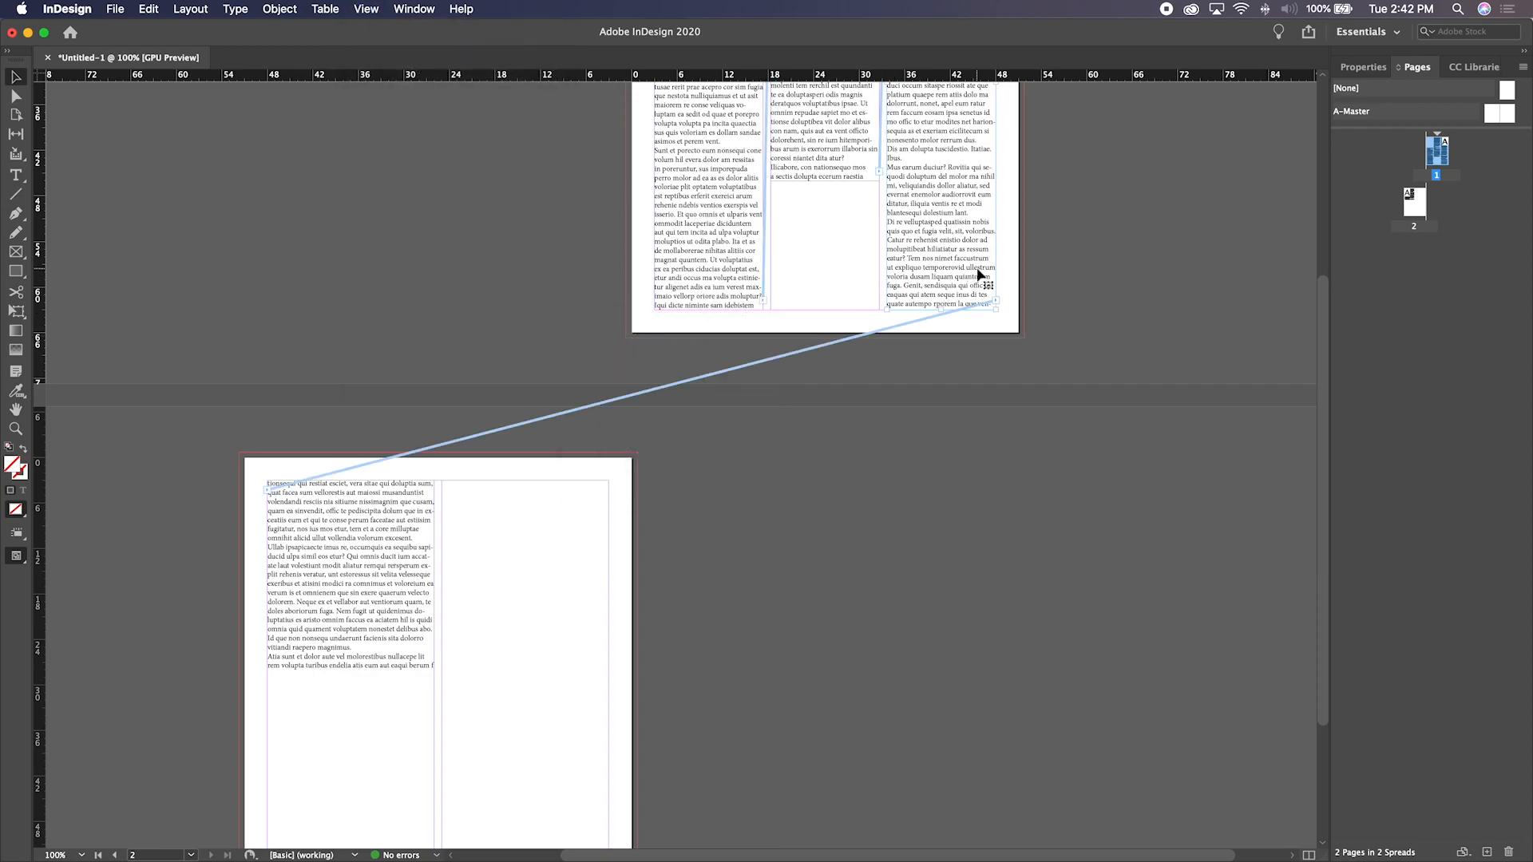
# Follow the text threads from the first page's first column through to the second page's frame
pyautogui.click(570, 319)
pyautogui.click(697, 288)
pyautogui.scroll(4, 768, 280)
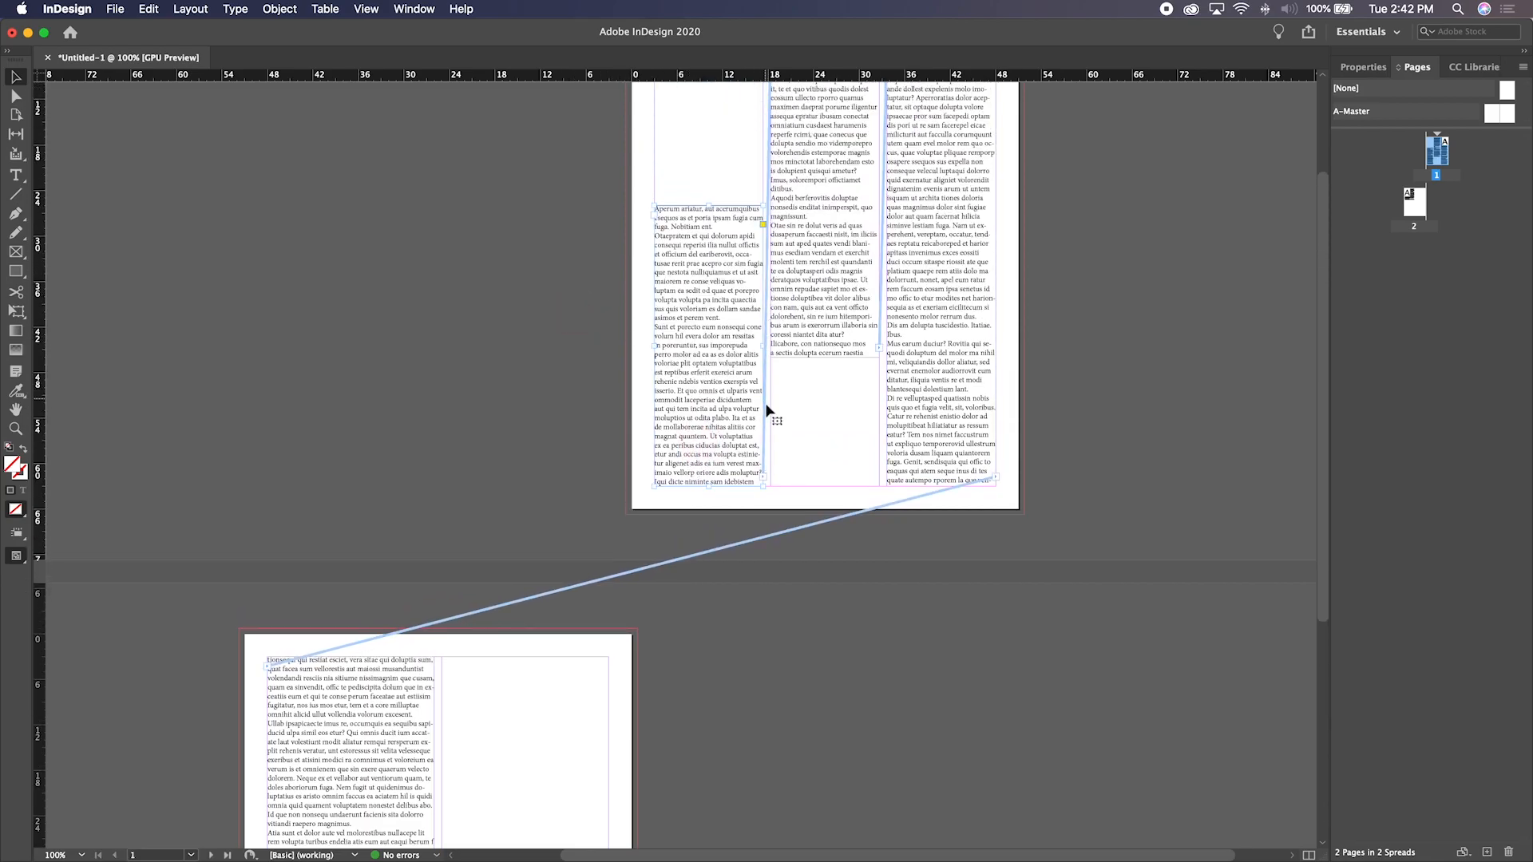
pyautogui.scroll(1, 781, 241)
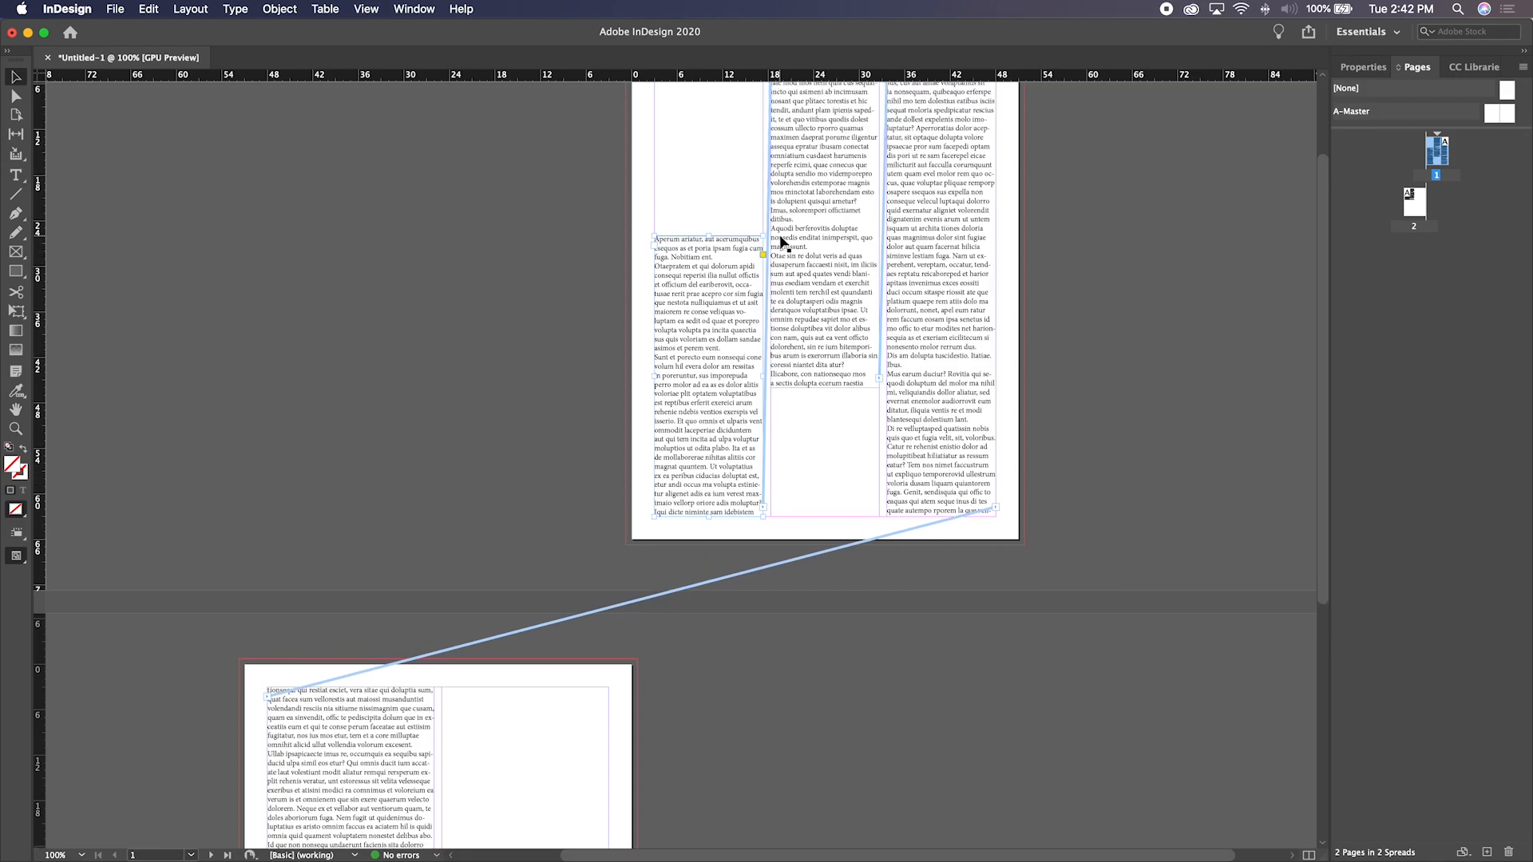
pyautogui.scroll(1, 782, 241)
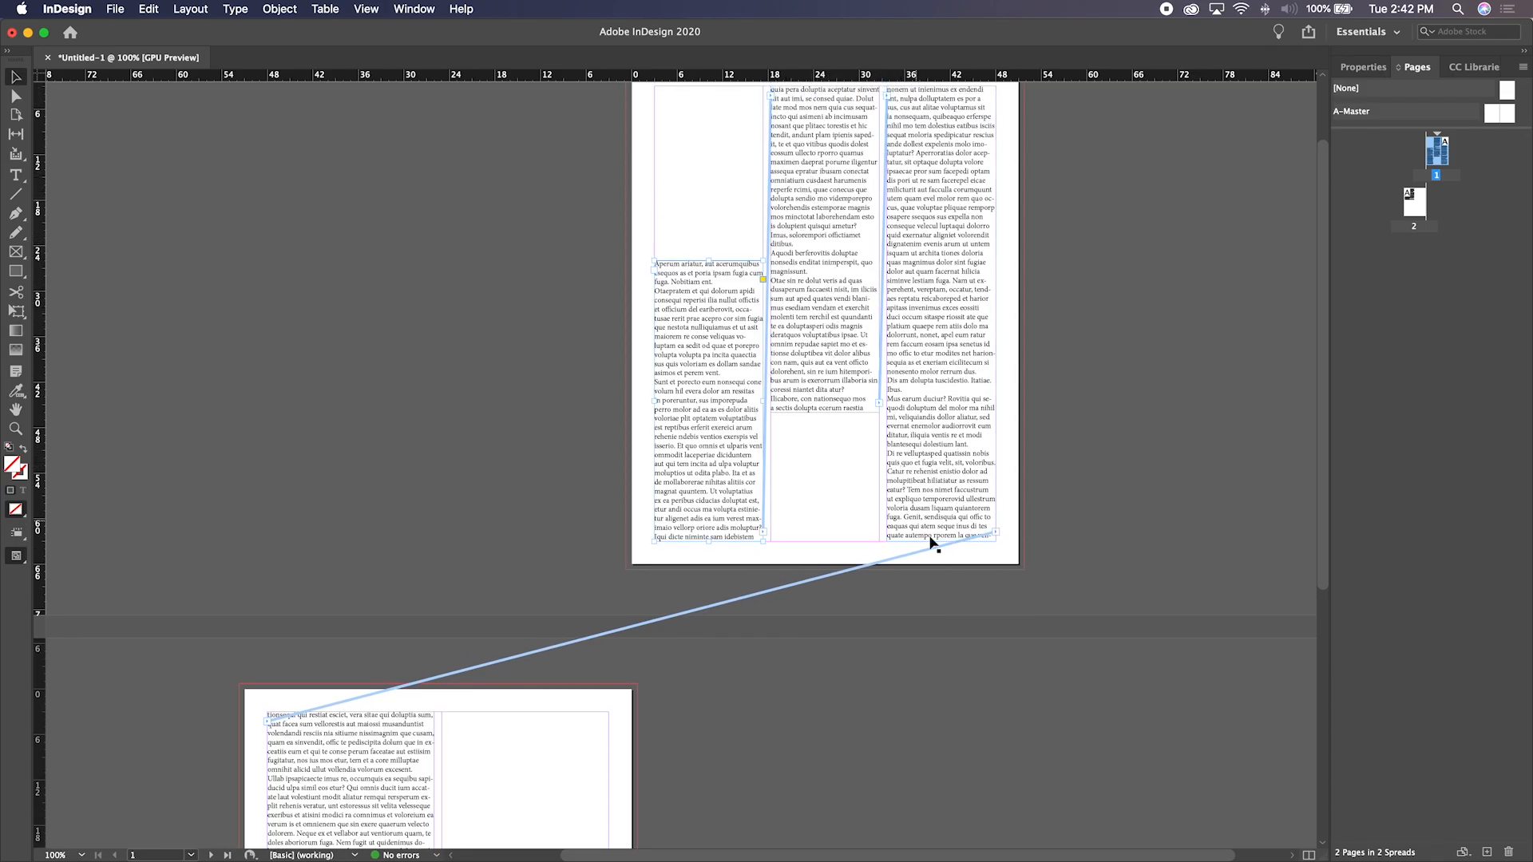
pyautogui.scroll(-8, 869, 505)
pyautogui.click(477, 521)
pyautogui.click(394, 539)
pyautogui.scroll(11, 989, 410)
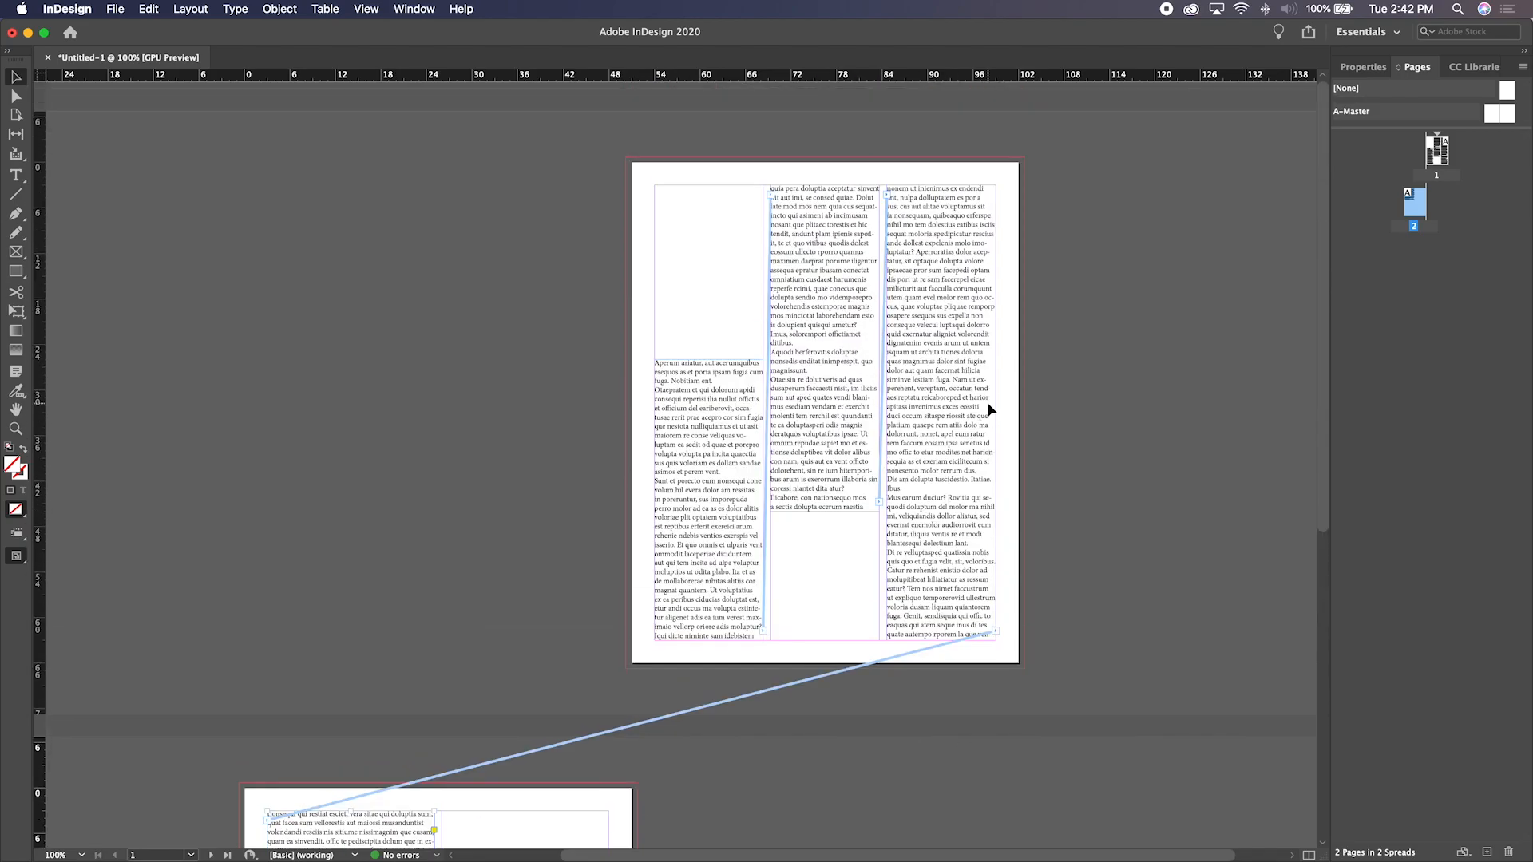
pyautogui.scroll(-3, 989, 409)
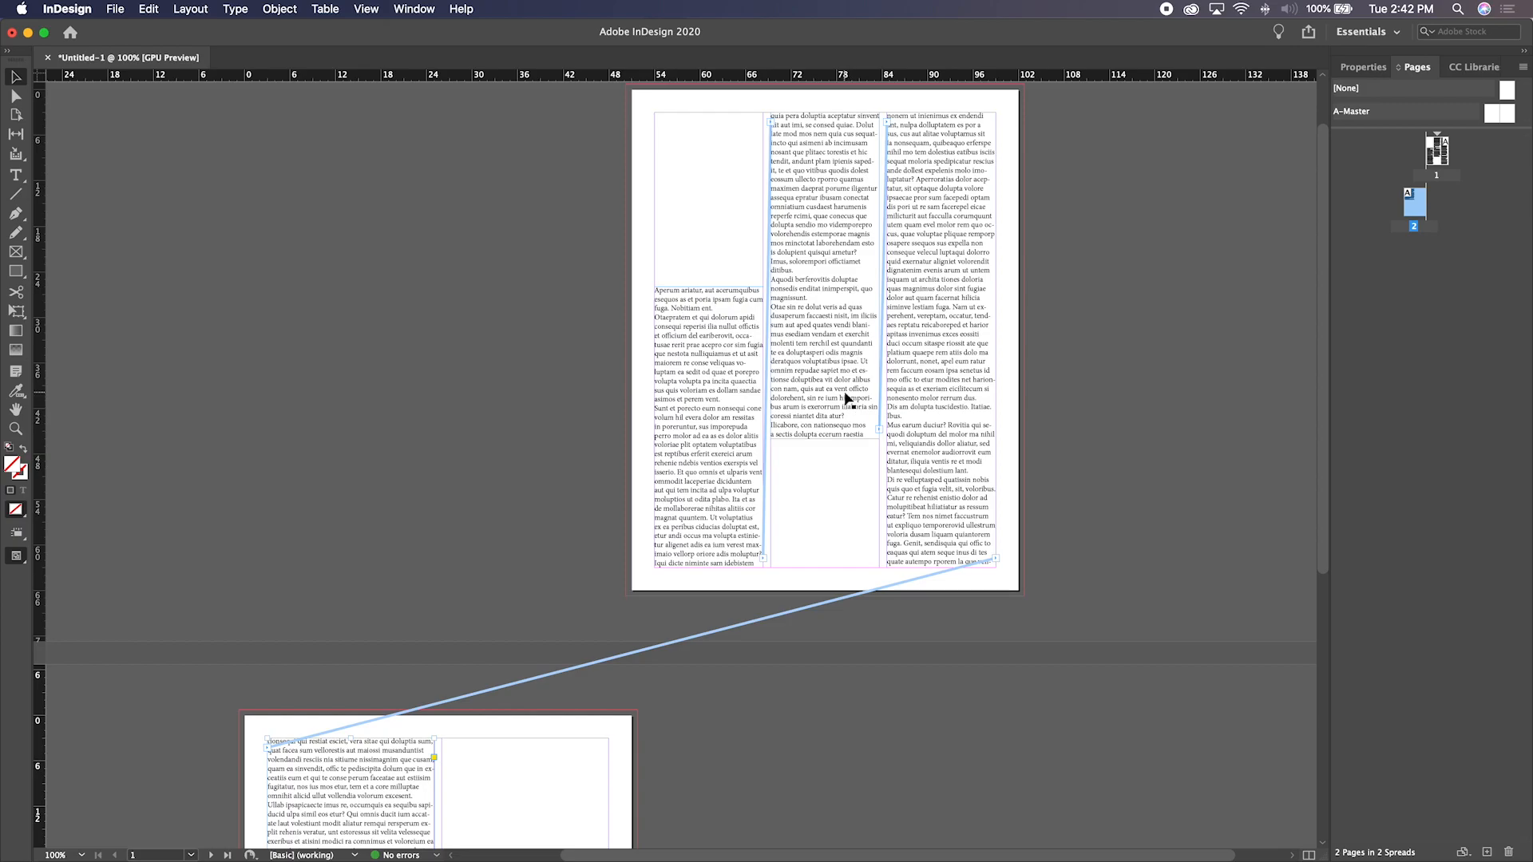
# Lower the second column frame's top by about 6p and raise the first column frame's top to just below the margin
pyautogui.click(790, 495)
pyautogui.click(802, 353)
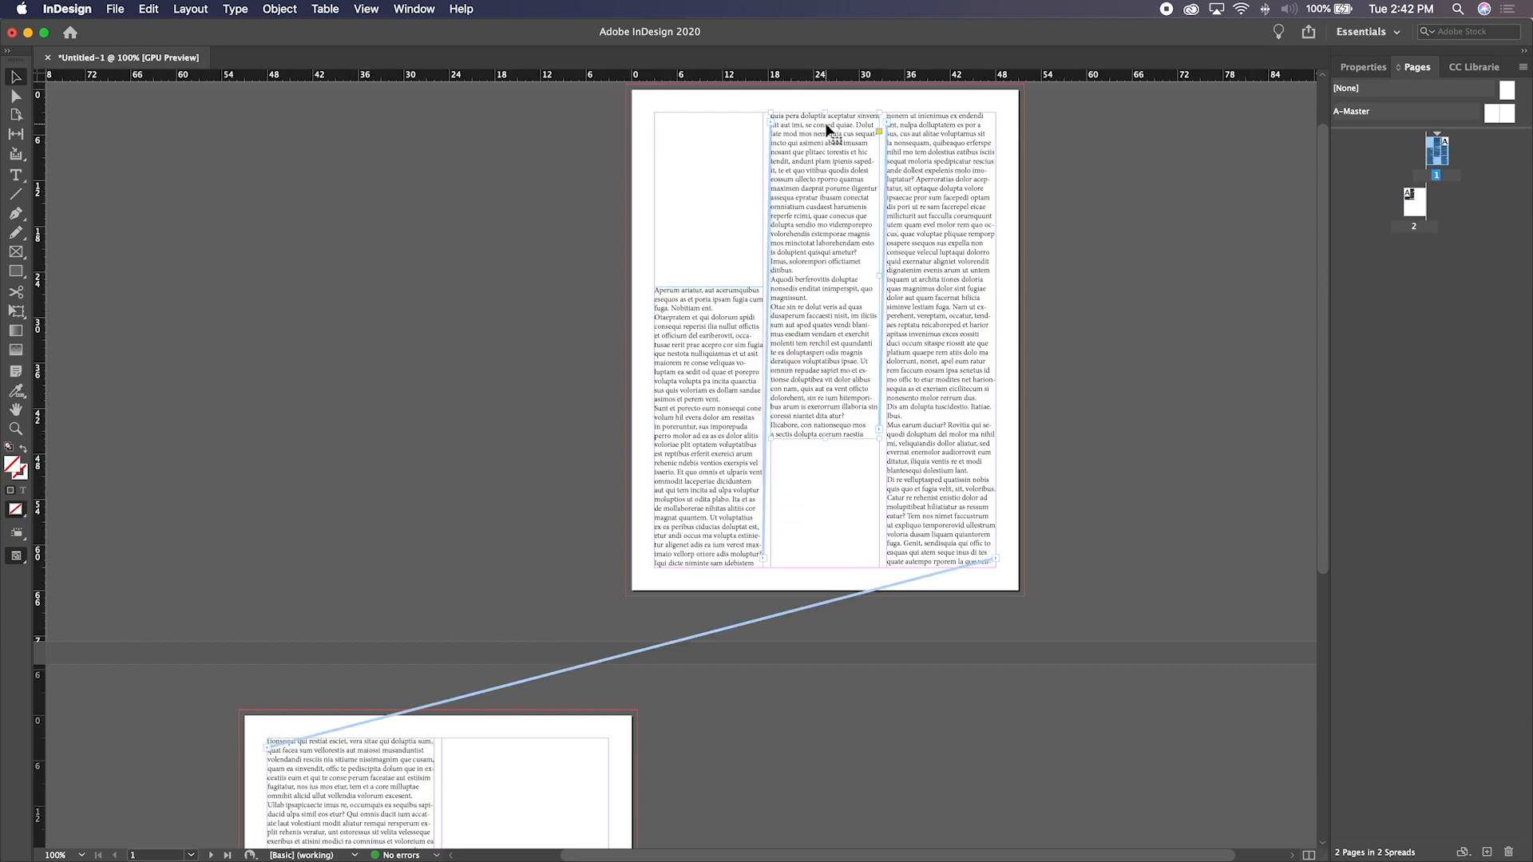
pyautogui.moveTo(824, 111); pyautogui.dragTo(824, 158)
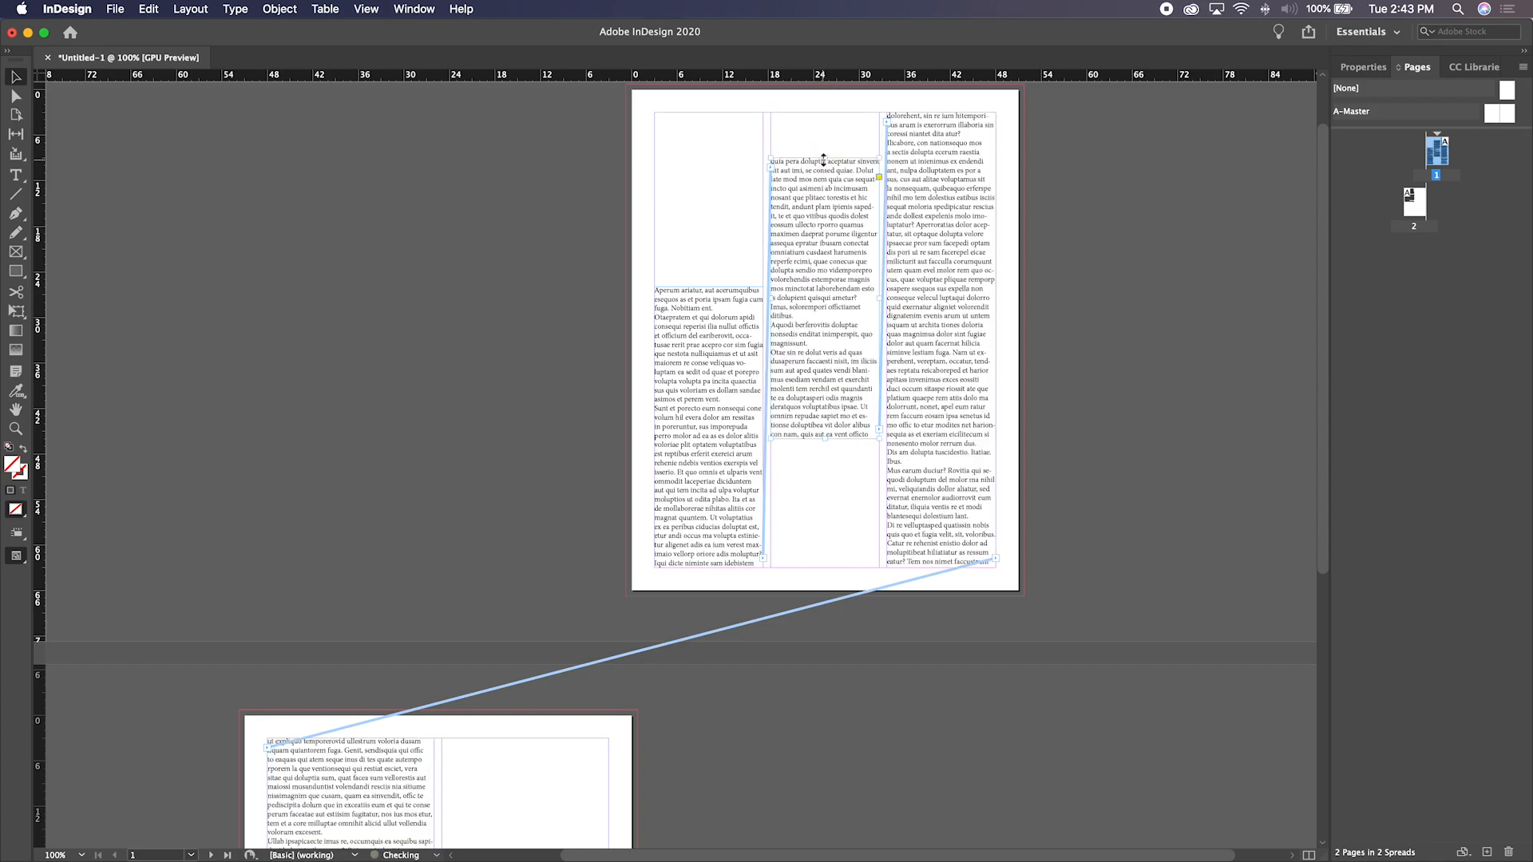
pyautogui.click(710, 301)
pyautogui.moveTo(709, 288); pyautogui.dragTo(710, 132)
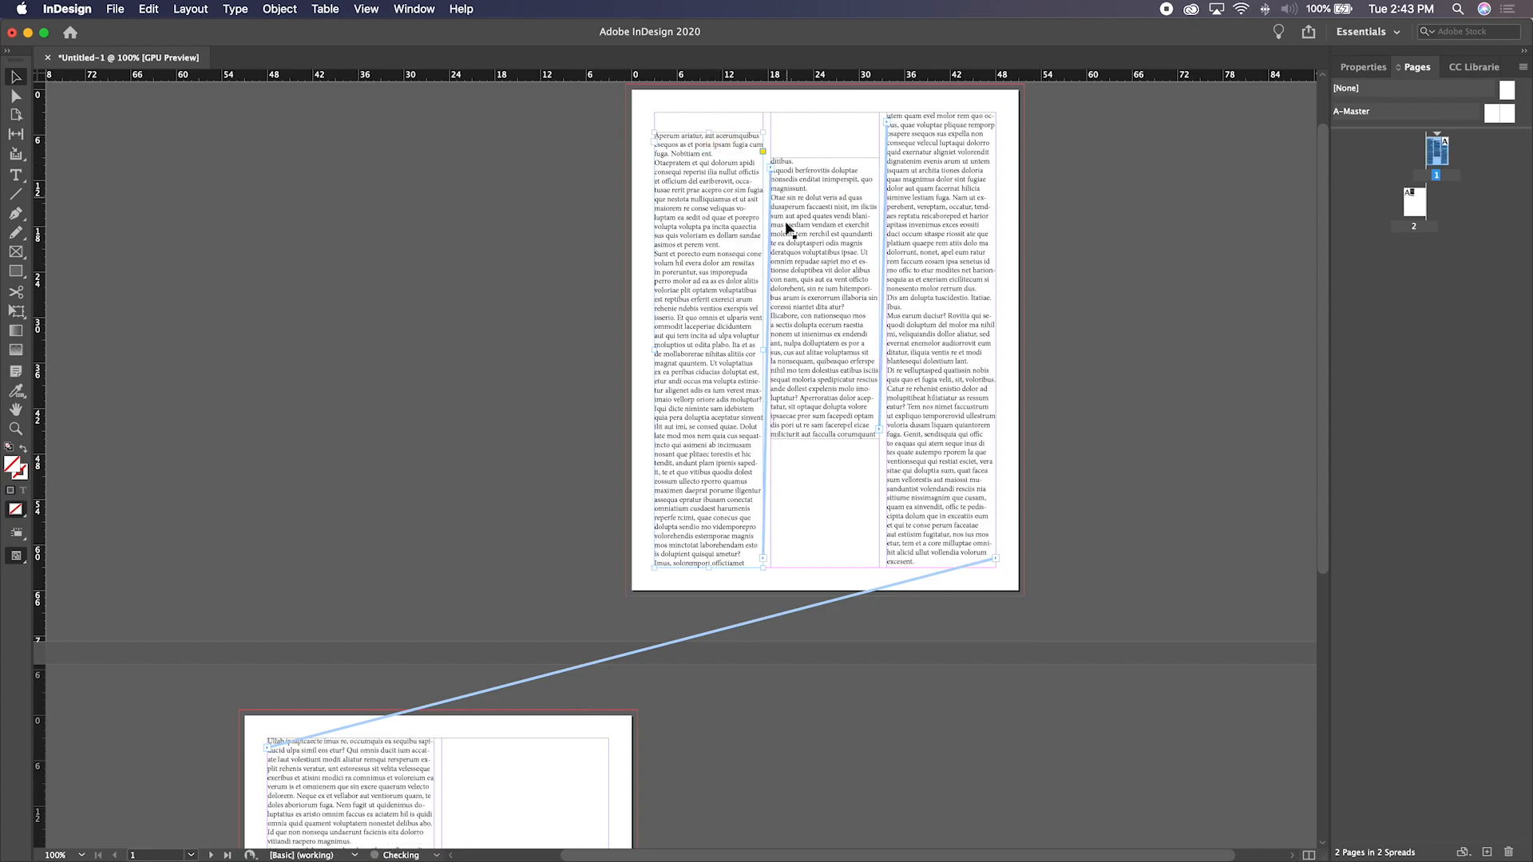
# Add a blank page so that the second spread has two facing pages
pyautogui.scroll(-8, 455, 647)
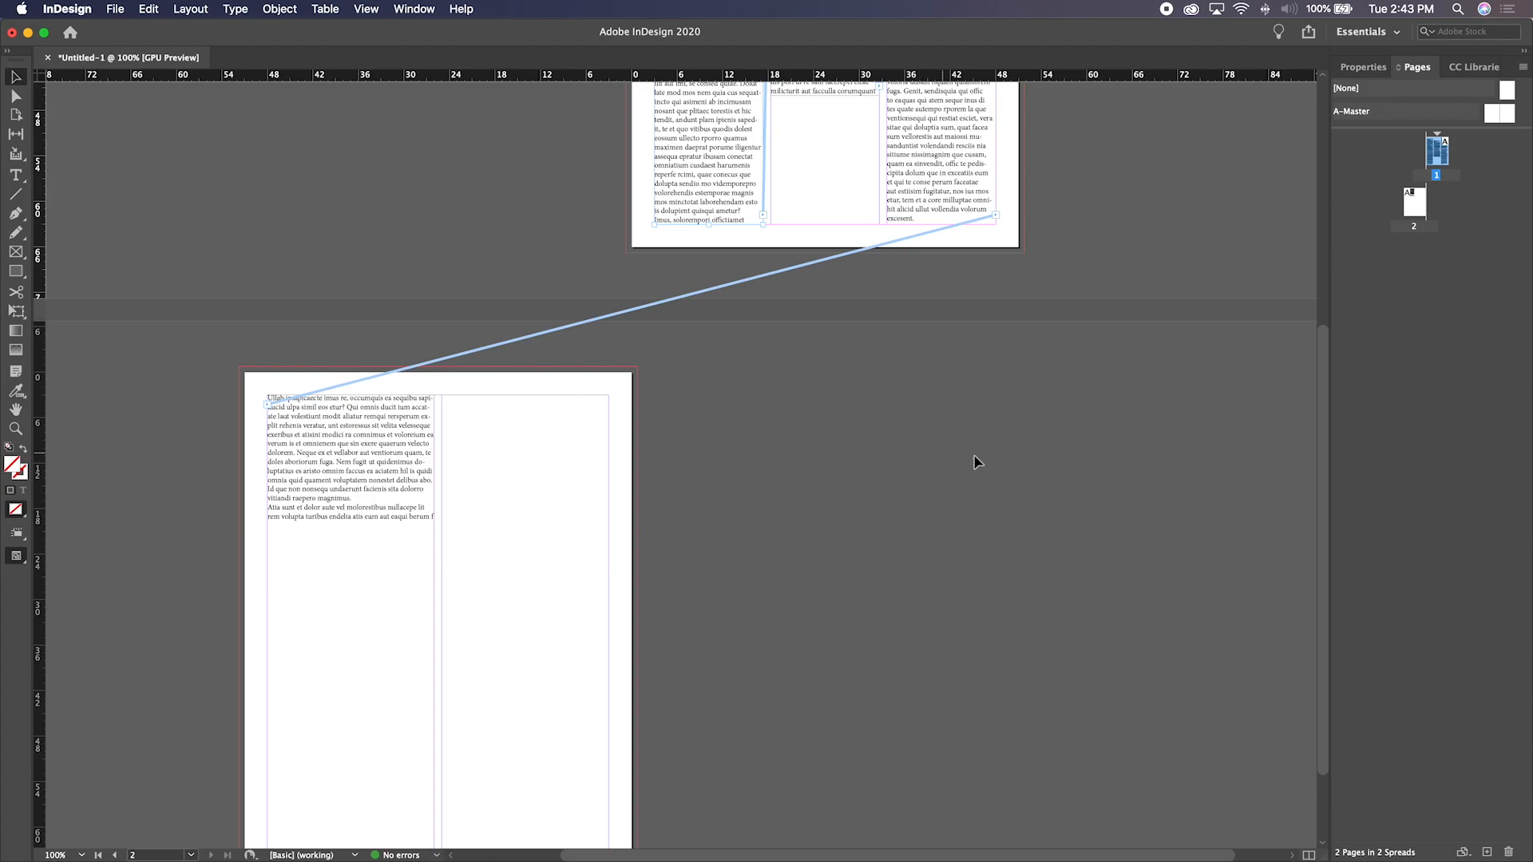
pyautogui.click(1487, 853)
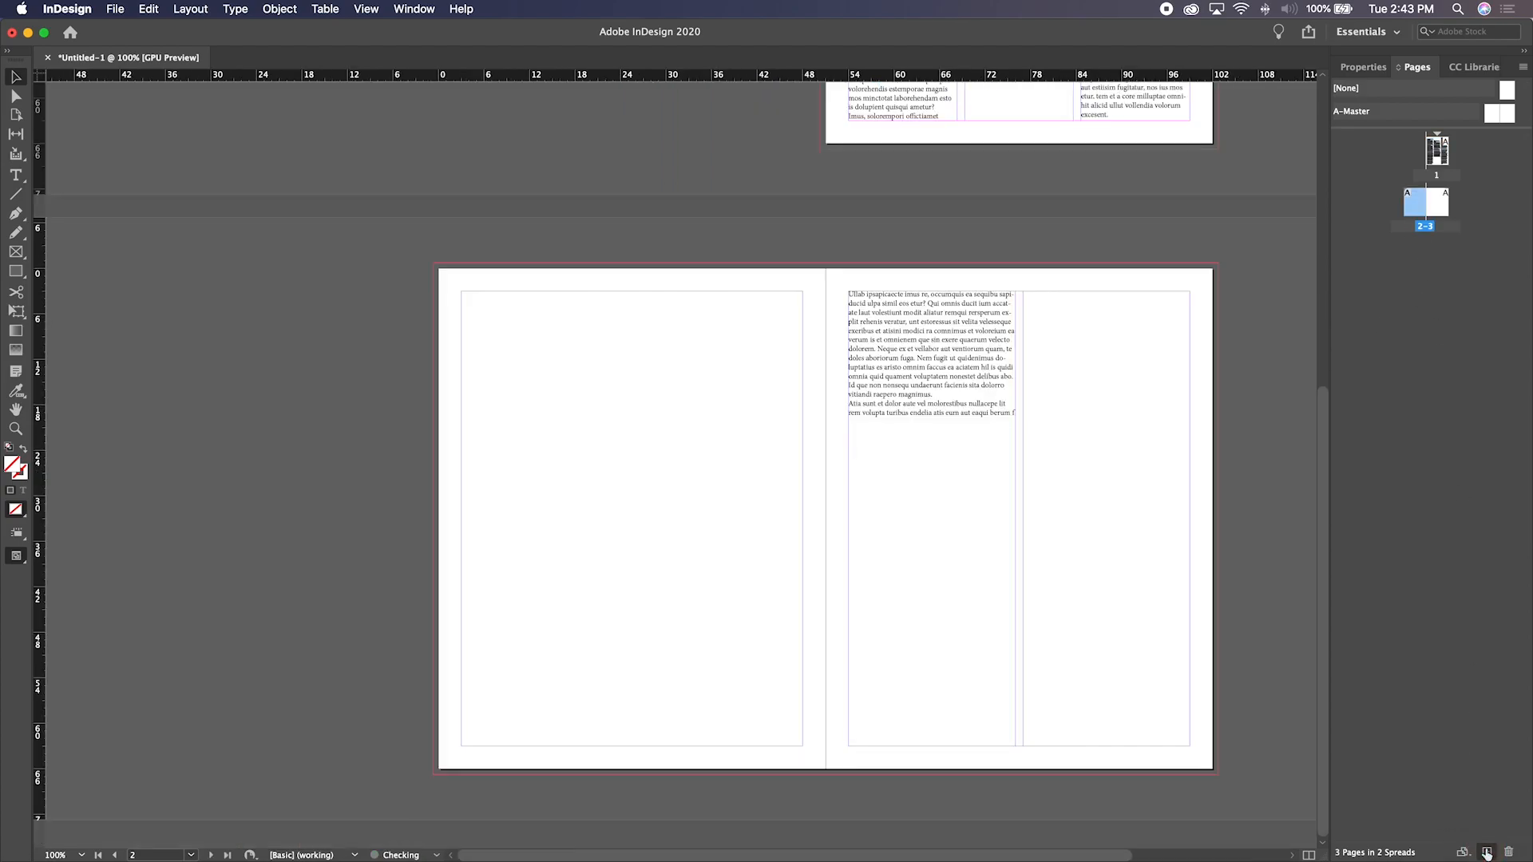
pyautogui.scroll(2, 788, 415)
pyautogui.hscroll(1, 787, 415)
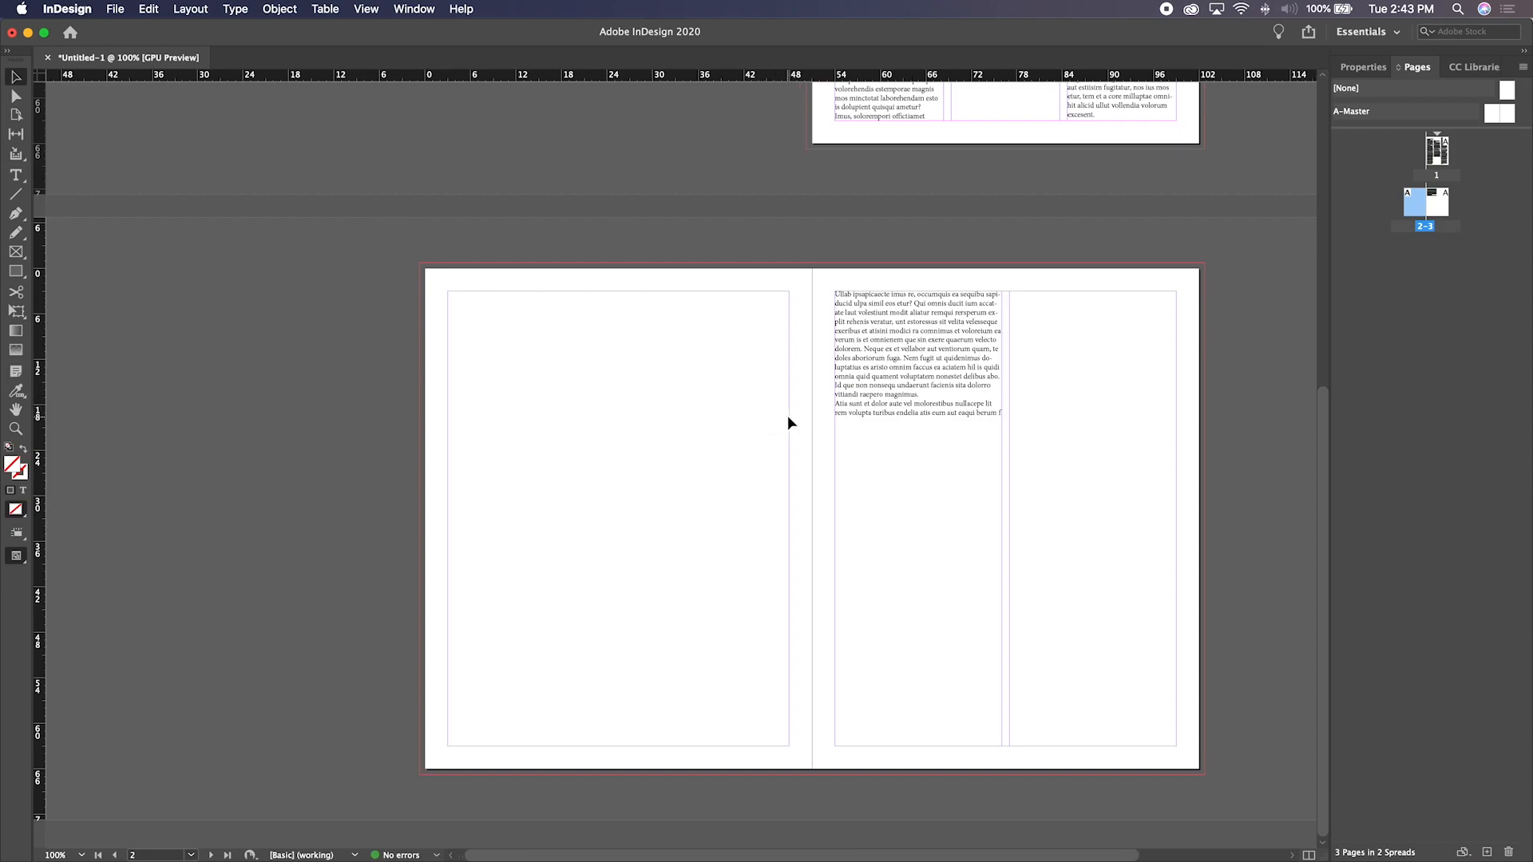
# Move the threaded text frame onto the blank facing page and delete the emptied two-column page
pyautogui.click(1078, 142)
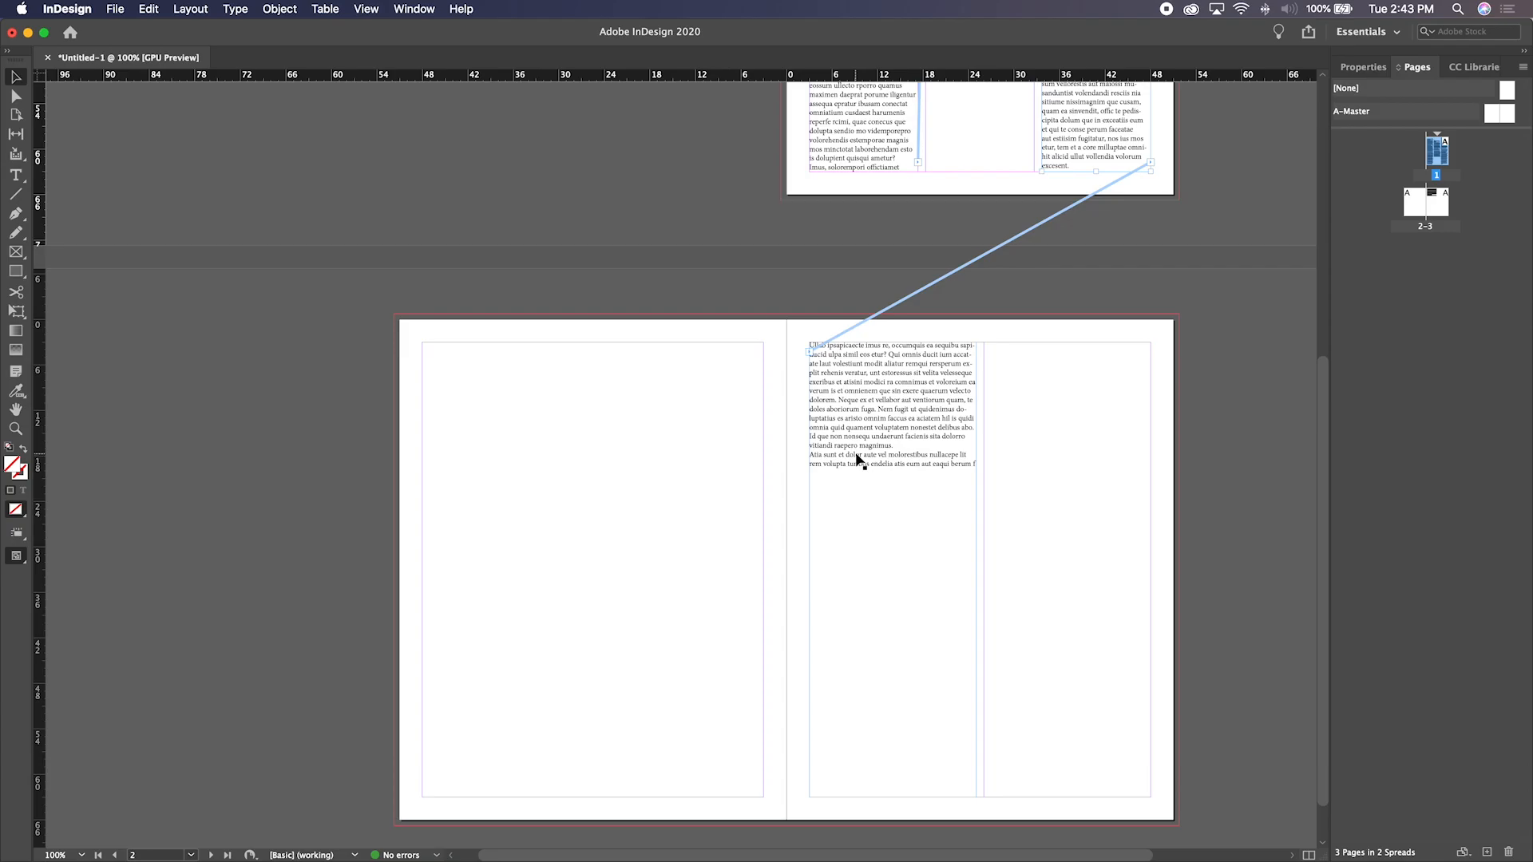
pyautogui.moveTo(878, 435)
pyautogui.mouseDown()
pyautogui.moveTo(516, 452)
pyautogui.moveTo(920, 458)
pyautogui.moveTo(928, 439)
pyautogui.moveTo(881, 439)
pyautogui.mouseUp()
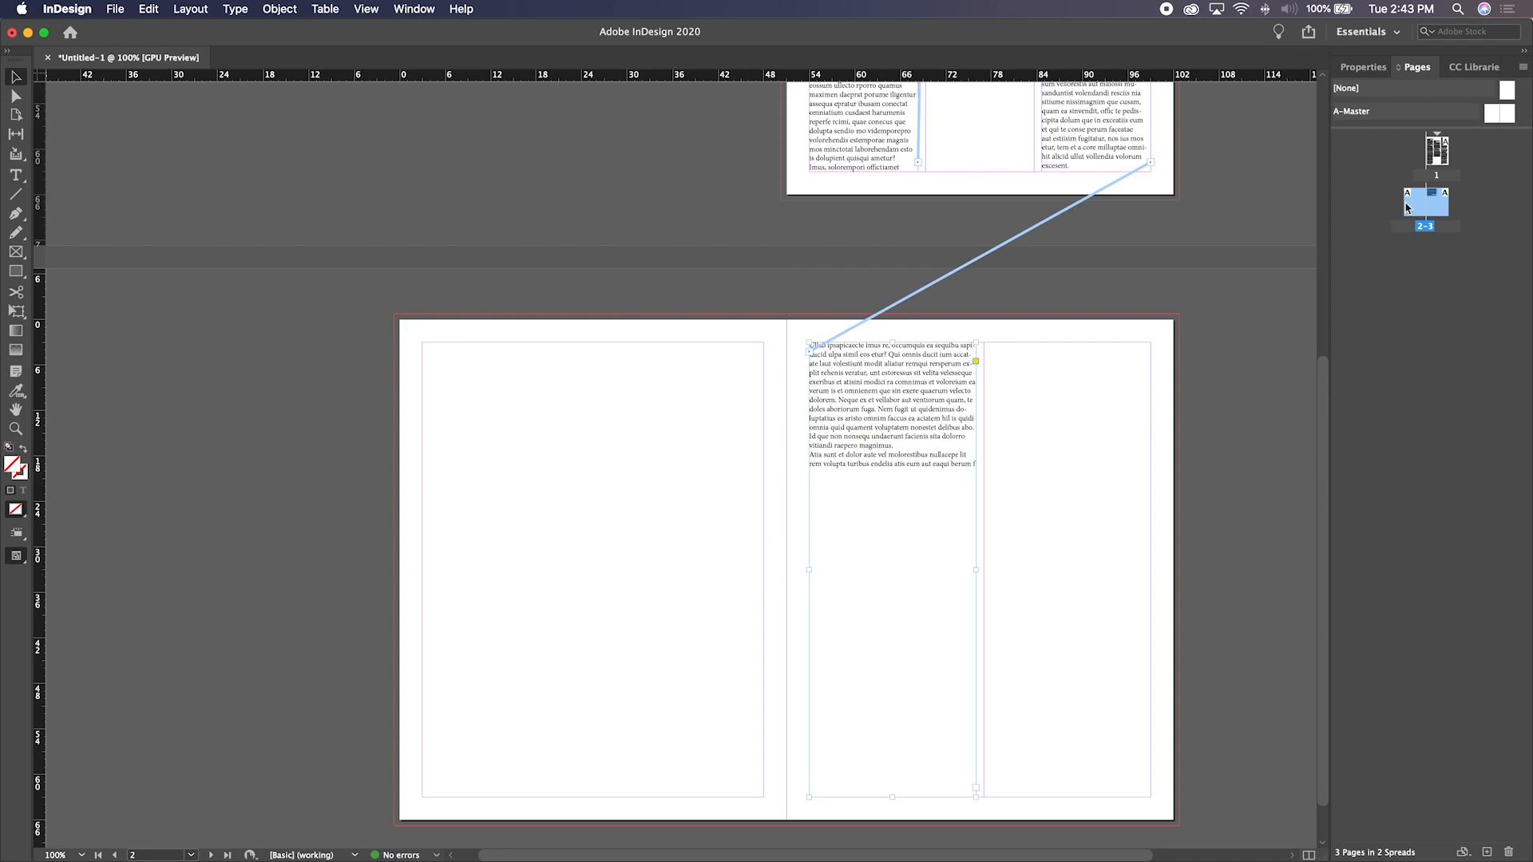
pyautogui.moveTo(825, 409); pyautogui.dragTo(501, 409)
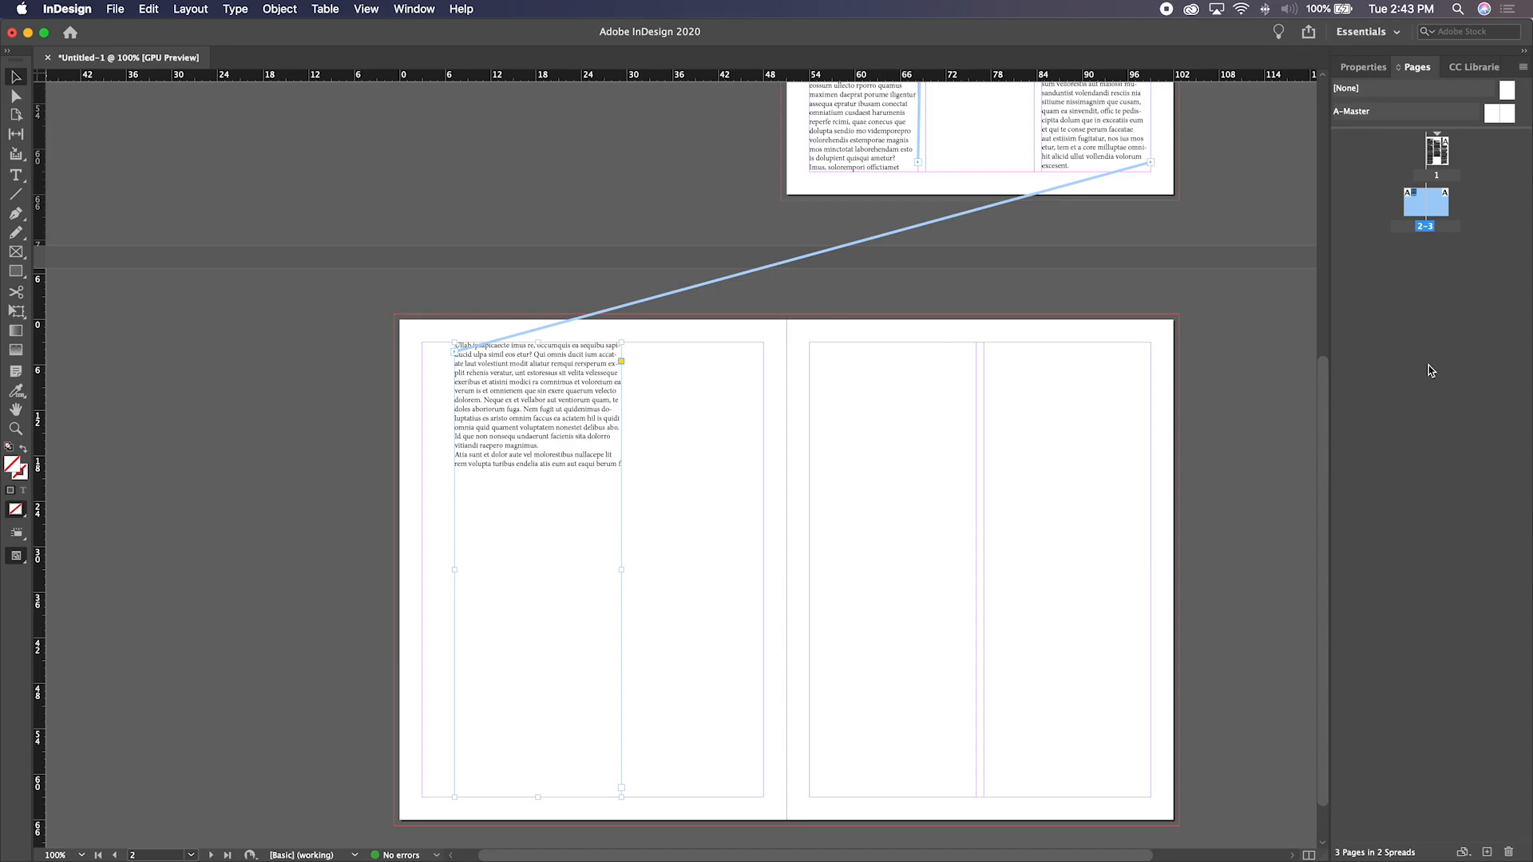
pyautogui.click(1425, 260)
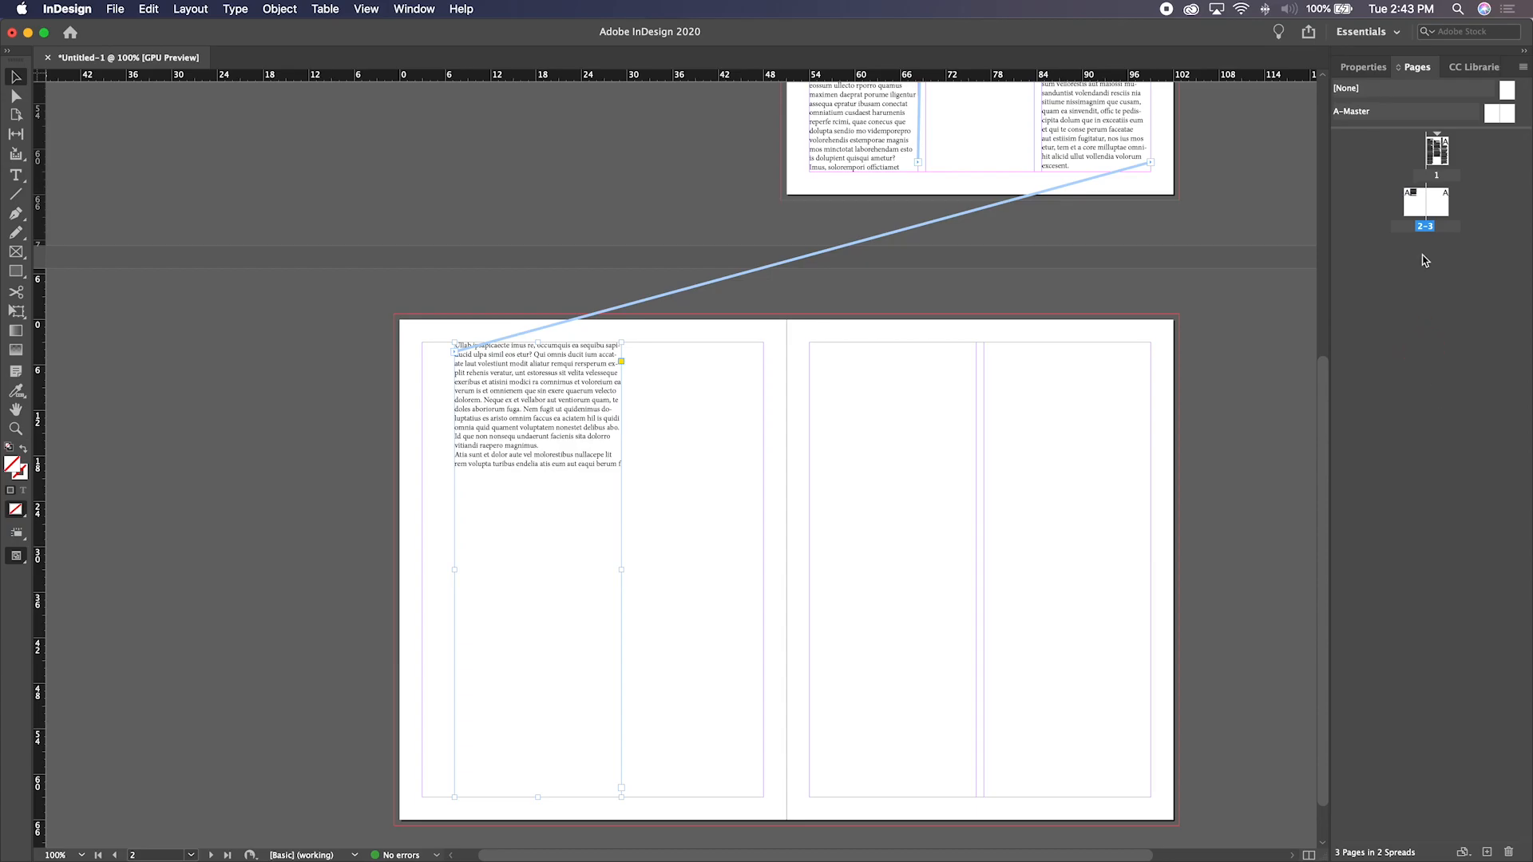
pyautogui.click(1508, 852)
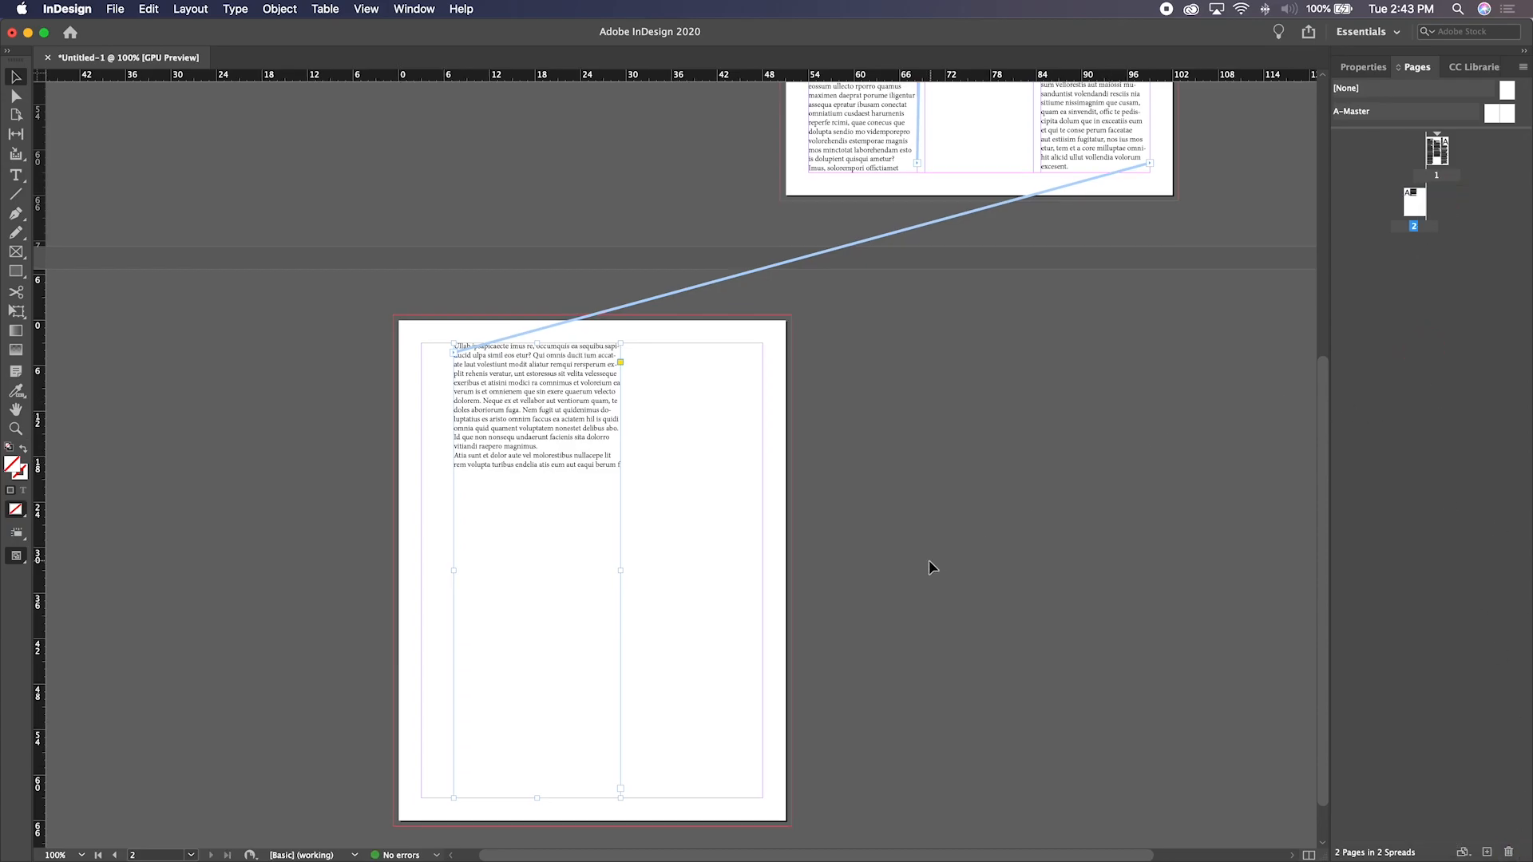
# Delete the second page together with its threaded text frame, leaving only the first page
pyautogui.scroll(4, 933, 567)
pyautogui.scroll(-3, 1300, 761)
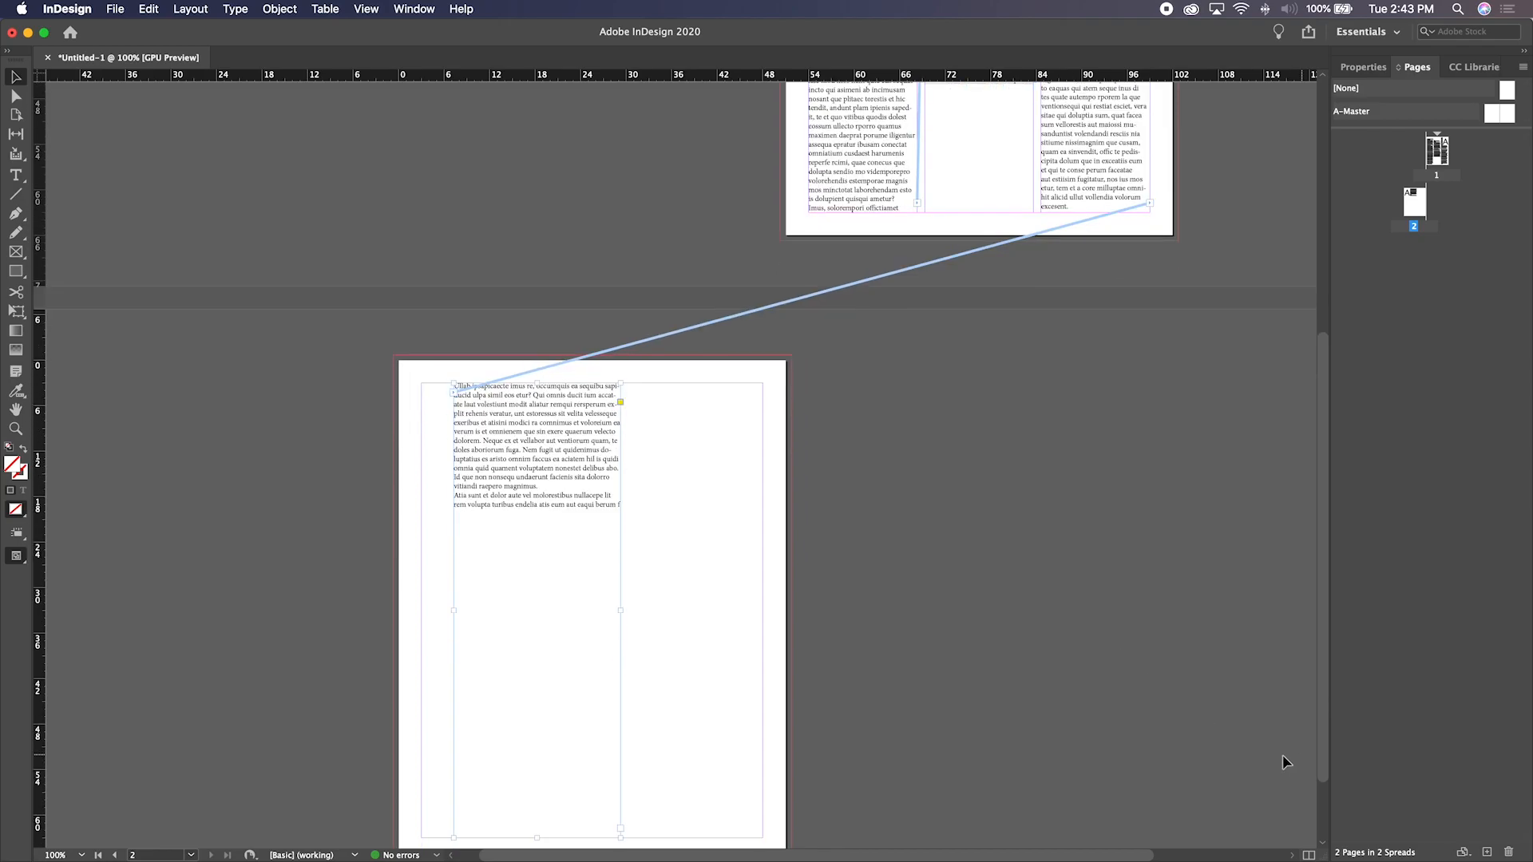
pyautogui.click(1418, 199)
pyautogui.click(1506, 851)
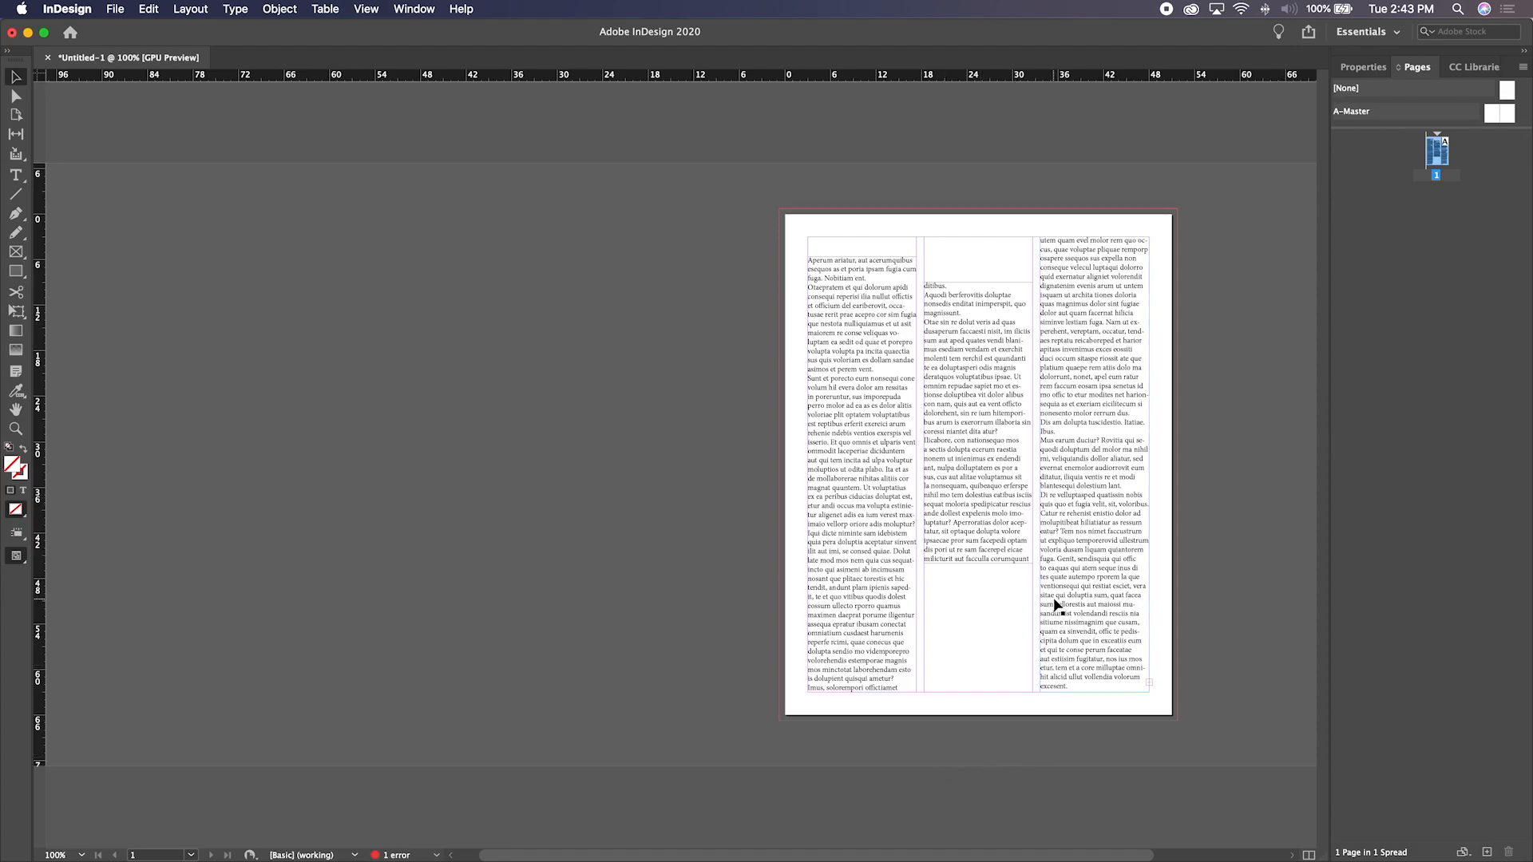
# Review the General settings in Text Frame Options and close the dialog without applying changes
pyautogui.press('super')
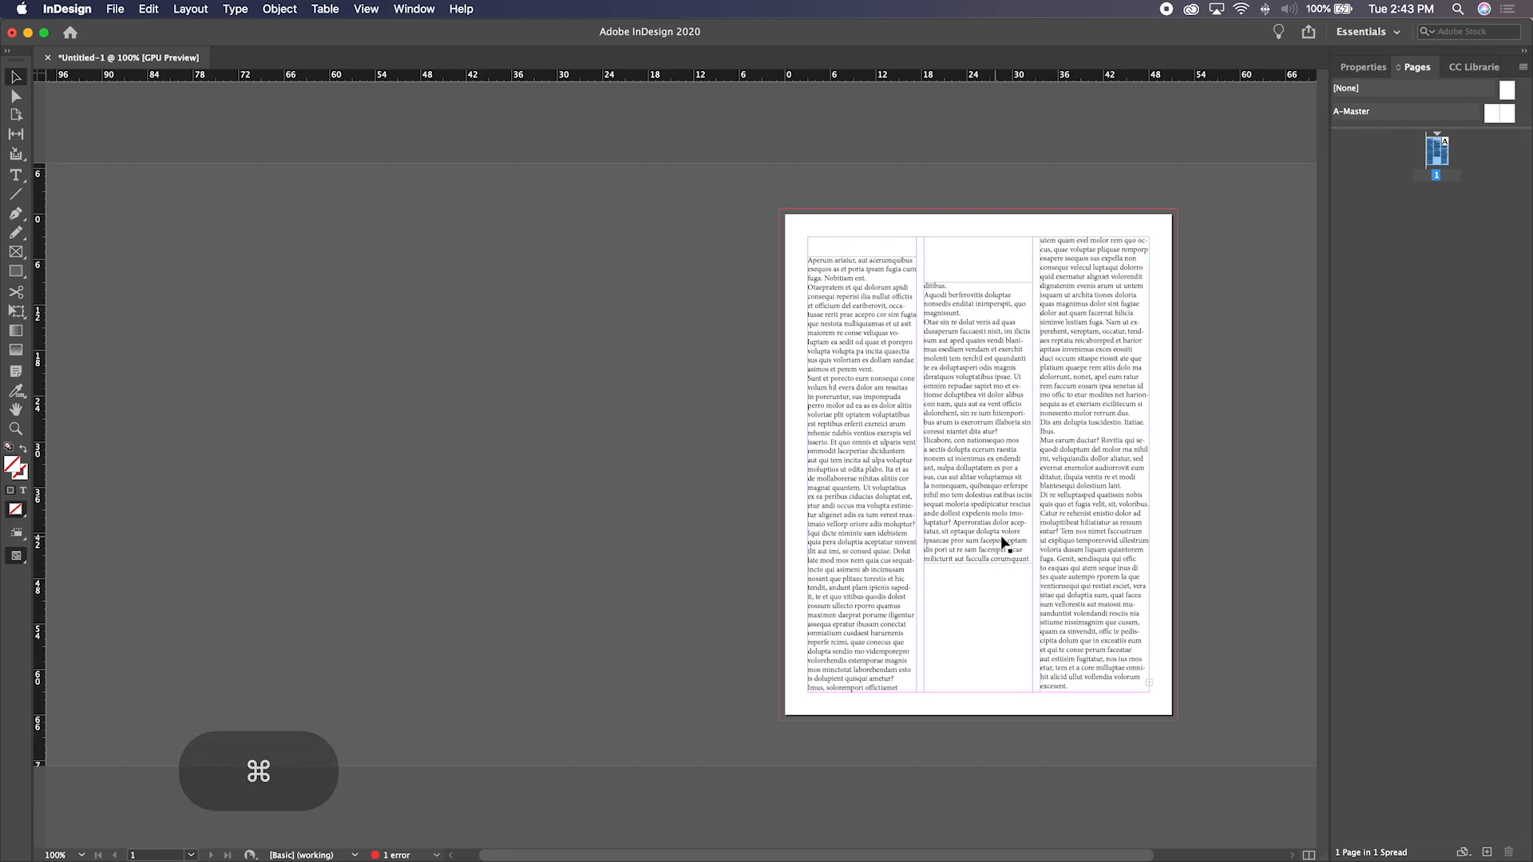
pyautogui.press('super+equal')
pyautogui.press('super+equal')
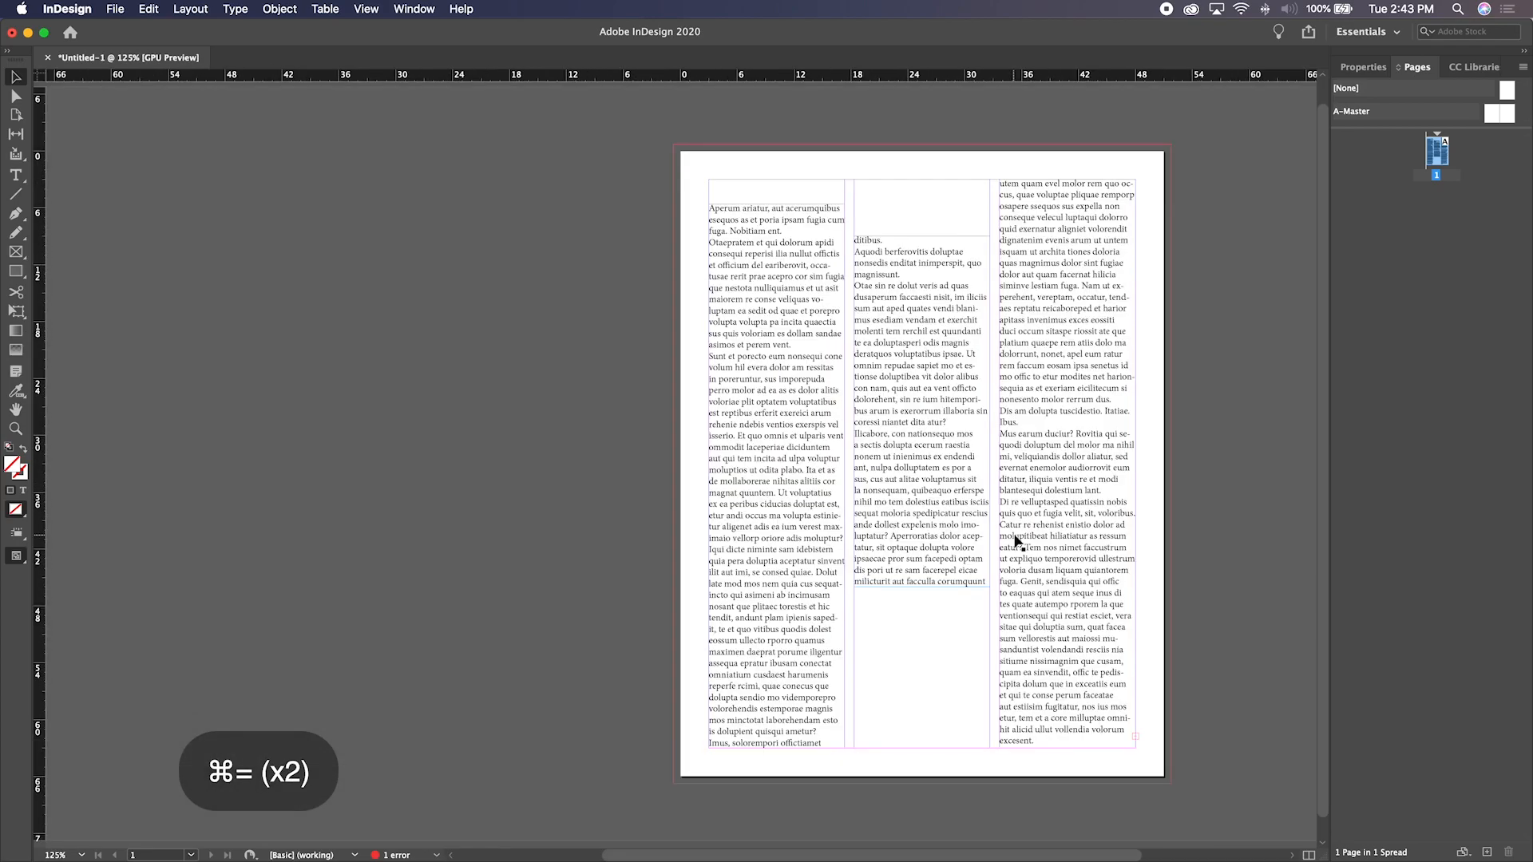
pyautogui.press('space')
pyautogui.moveTo(1018, 498); pyautogui.dragTo(773, 488)
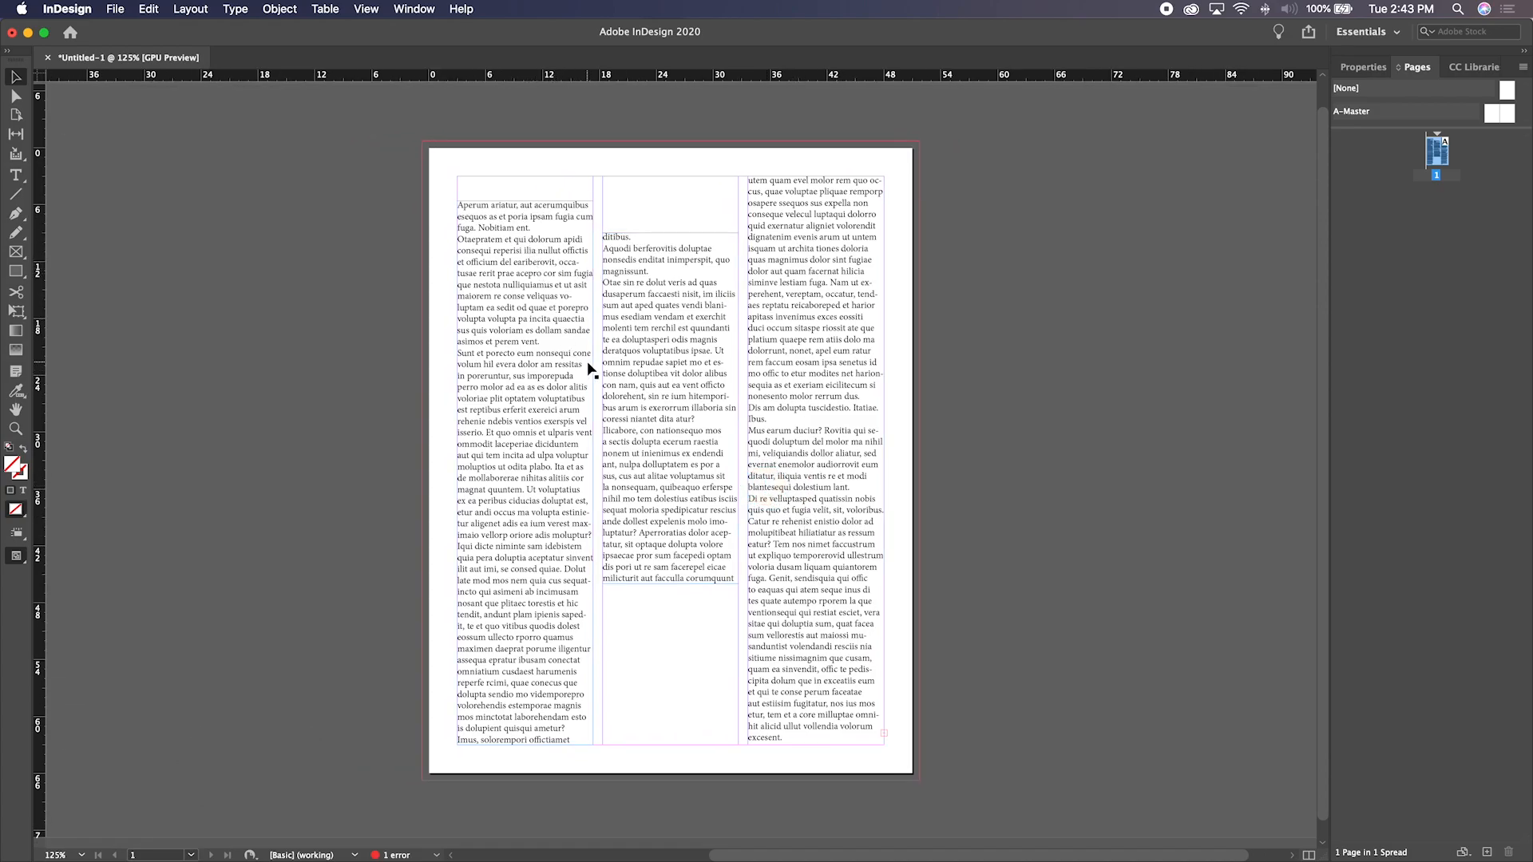
pyautogui.press('super+b')
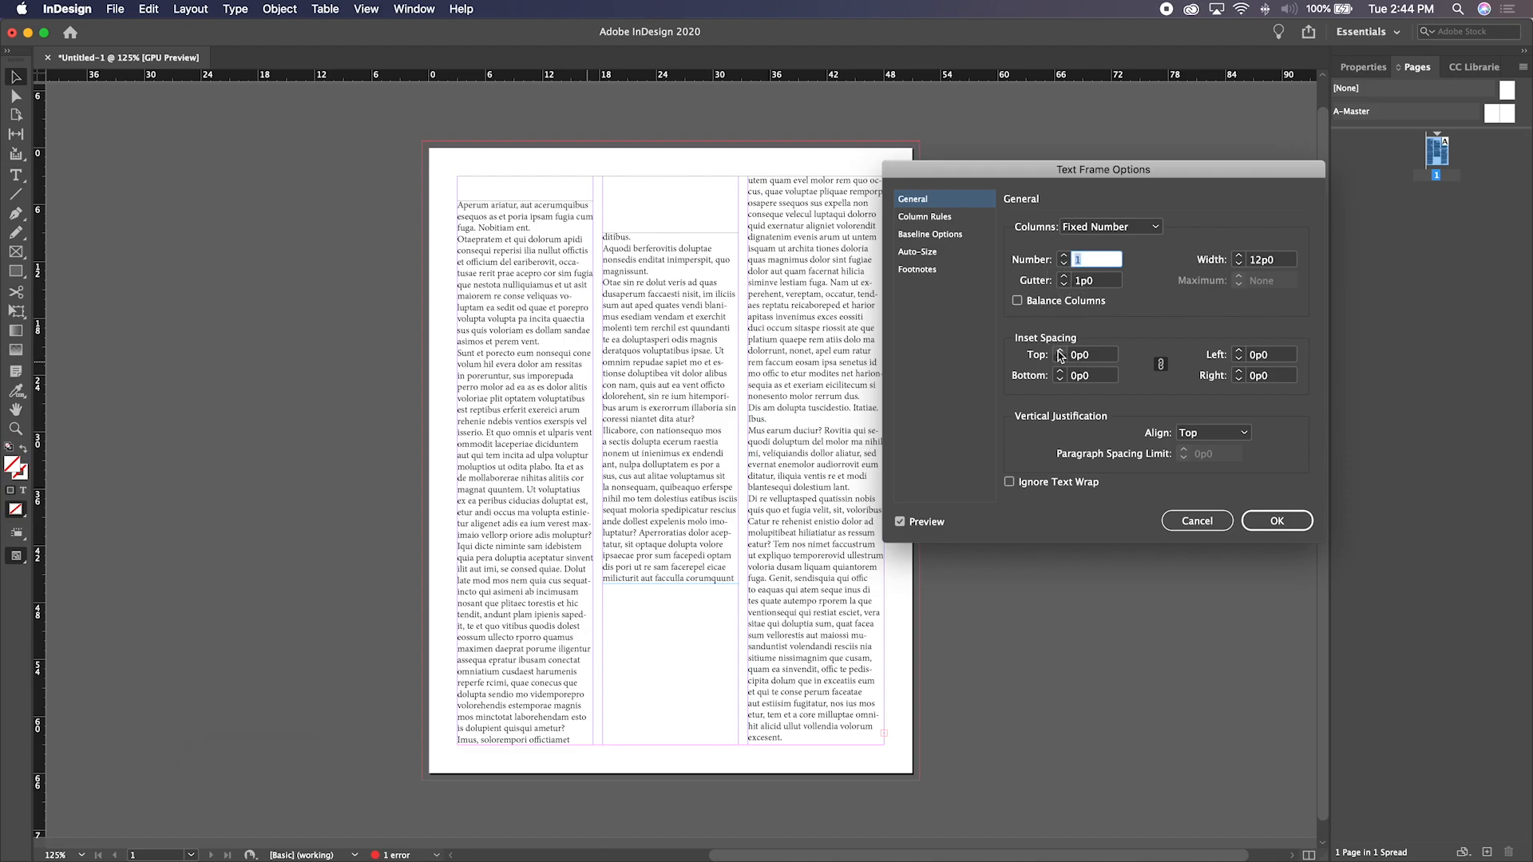
pyautogui.click(1197, 523)
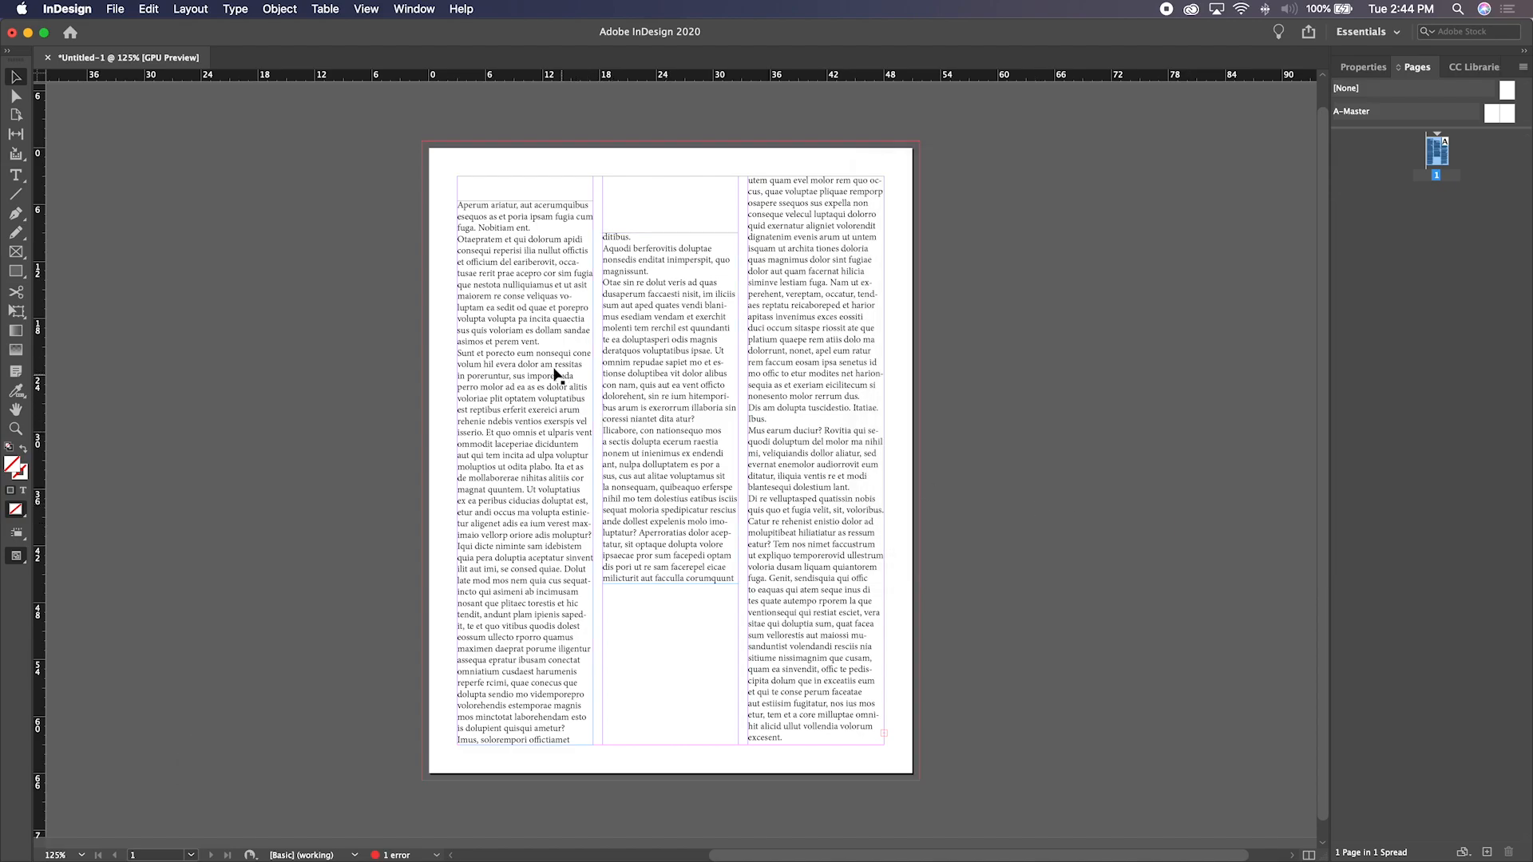